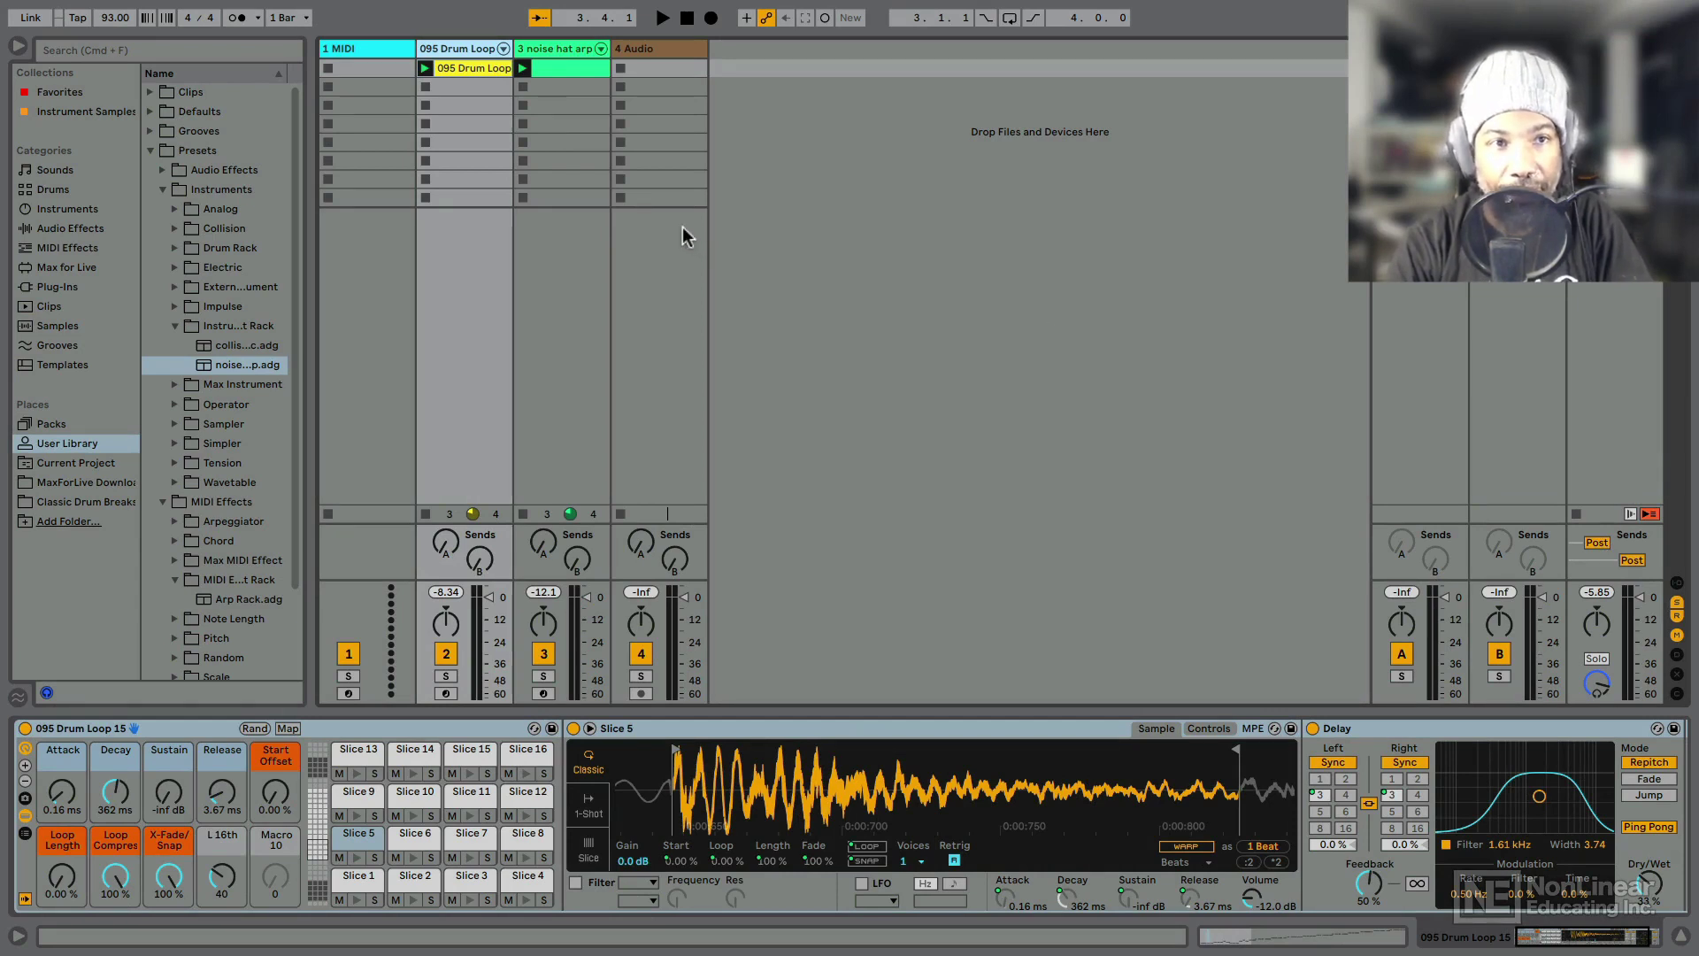
# Show track 3's noise hat arp rack, with its Arp Rack, Arpeggiator and Operator, in the device view.
pyautogui.click(559, 54)
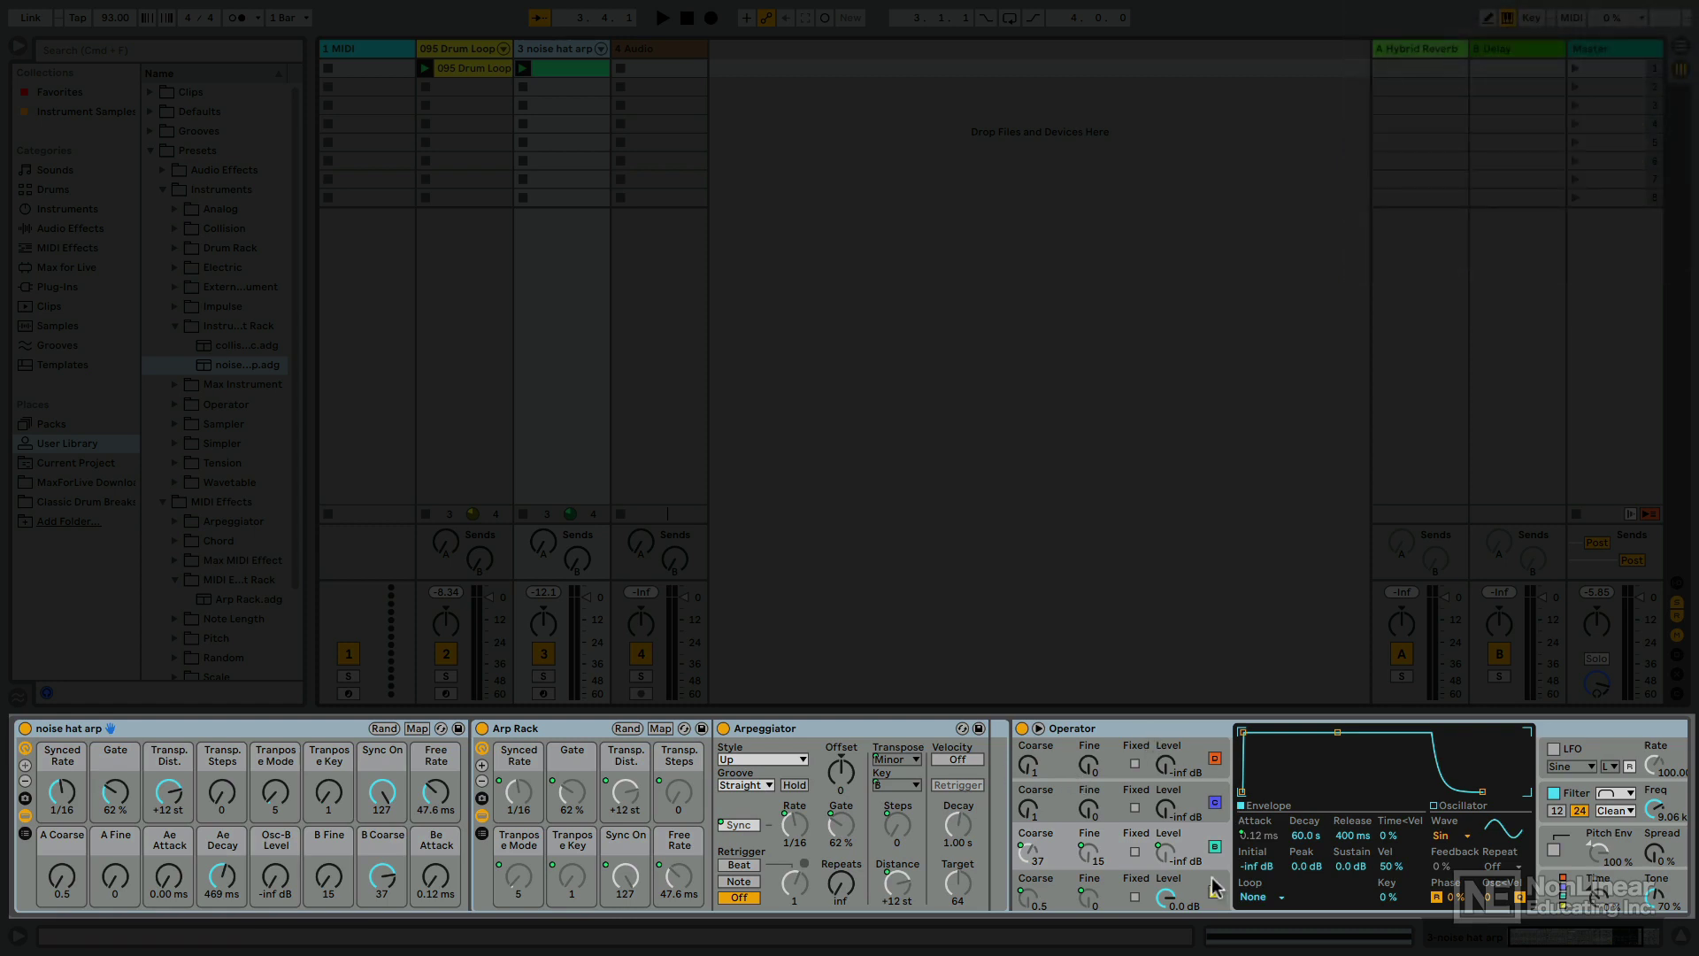
# Select the Operator, Arpeggiator and Arp Rack devices, then bring up the Arpeggiator's grouping options.
pyautogui.click(1186, 889)
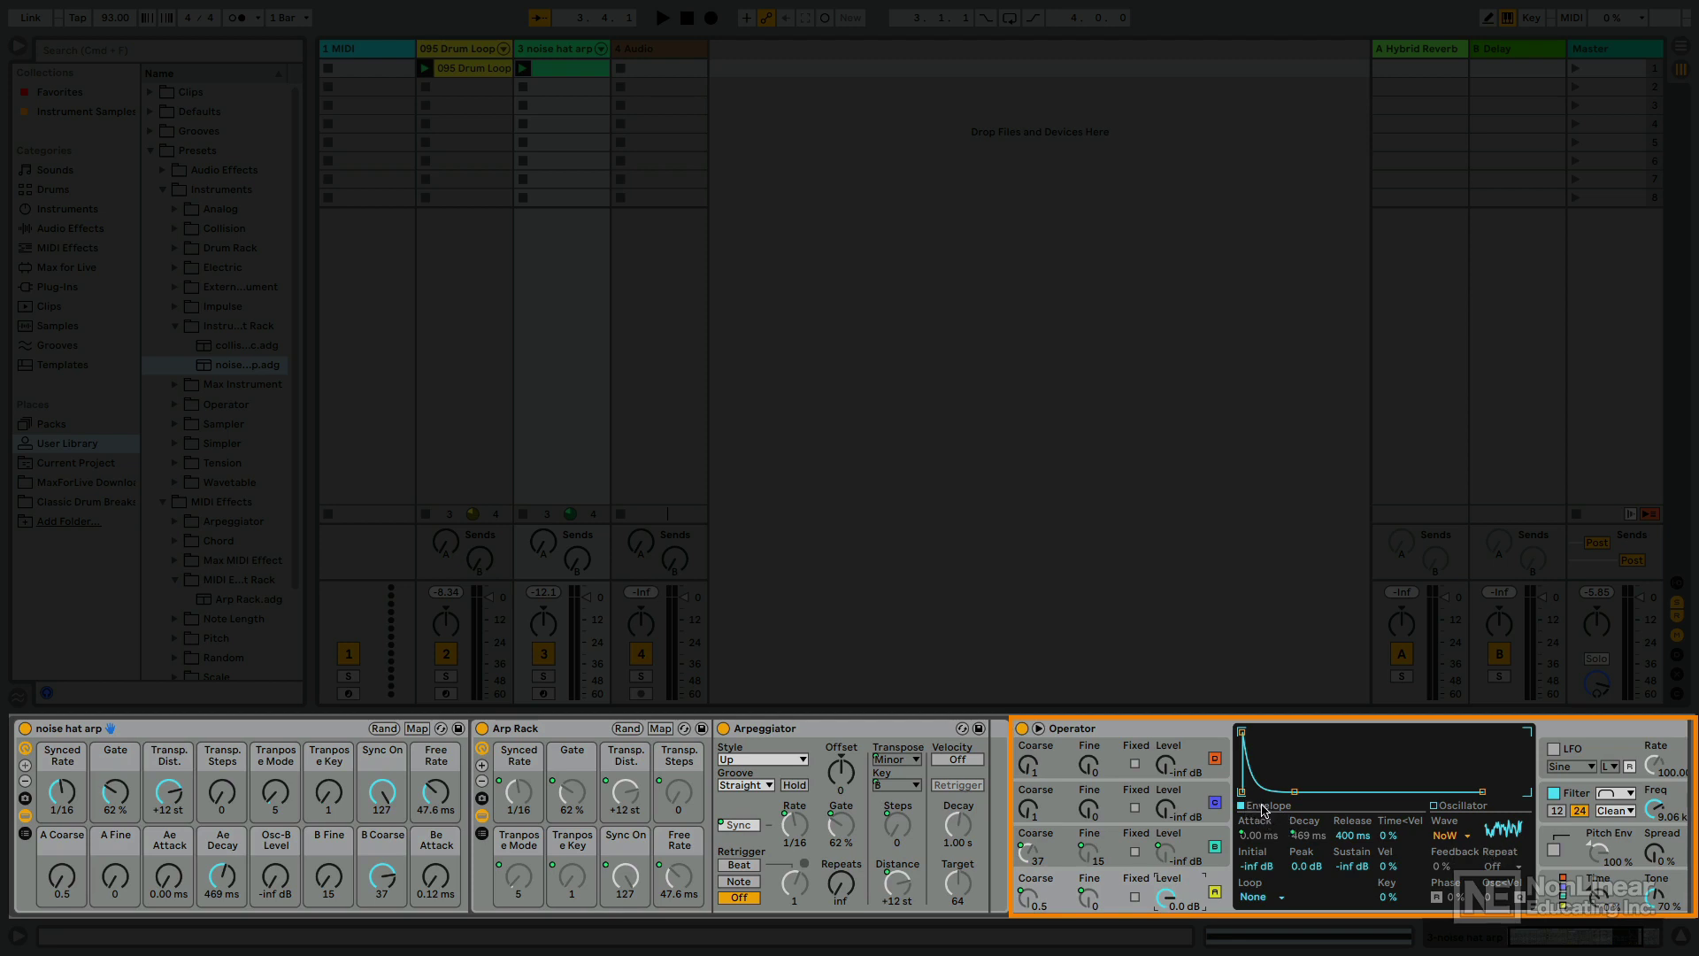
pyautogui.click(797, 727)
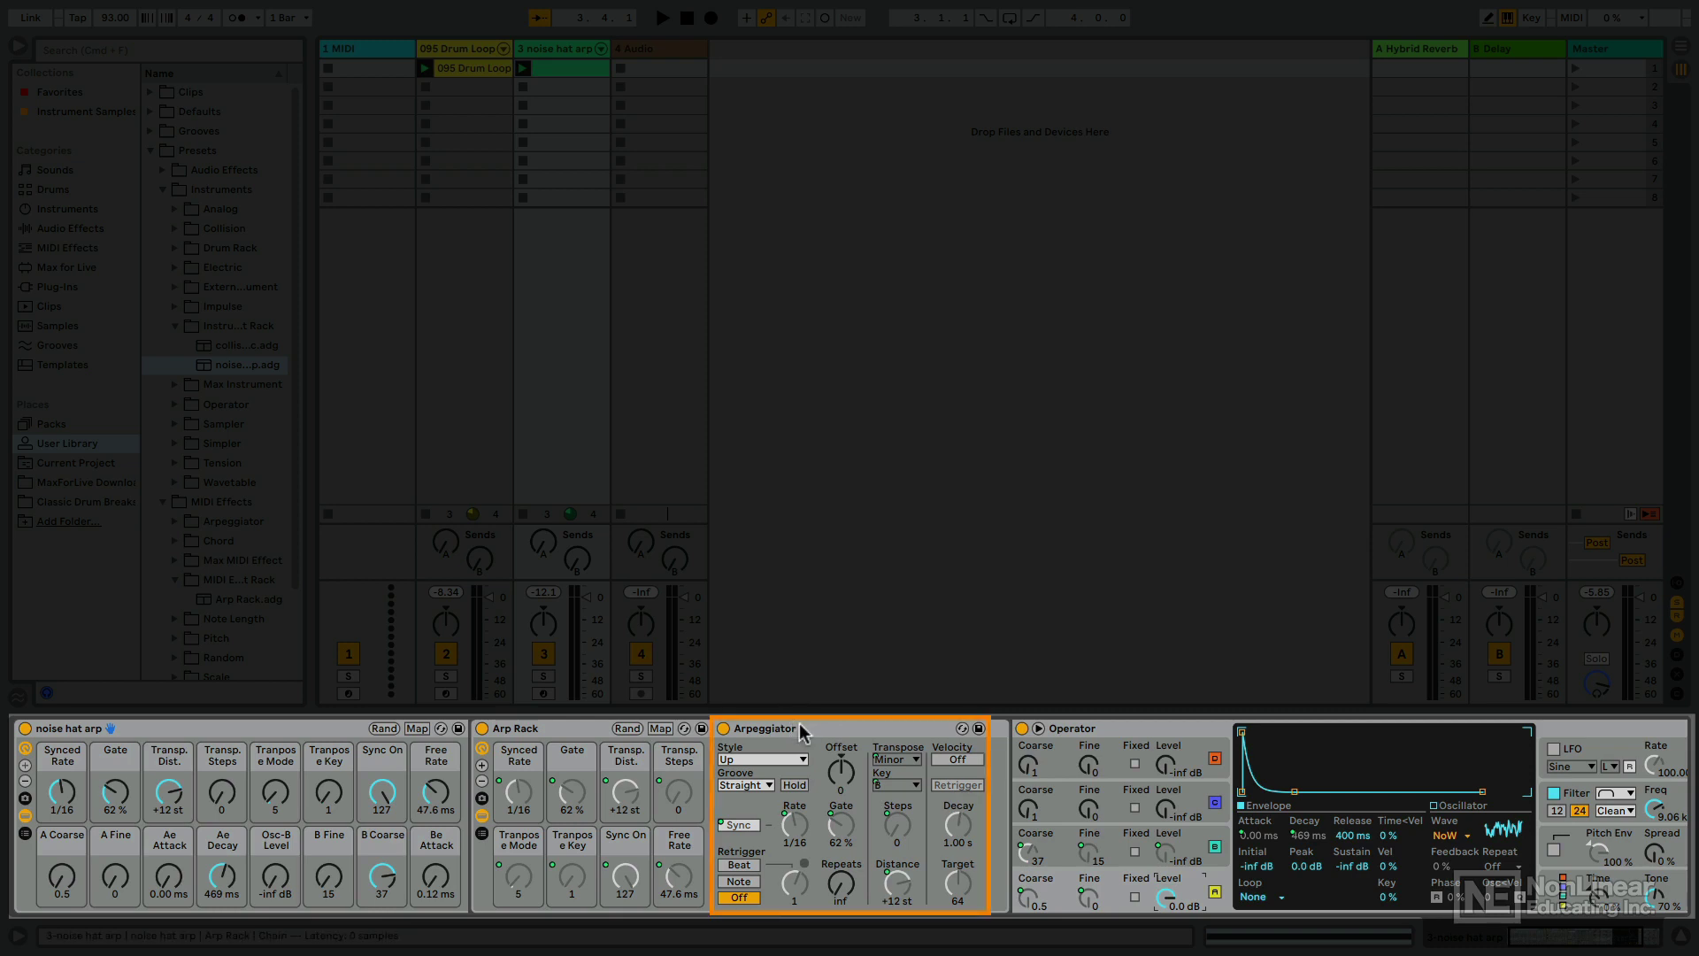
pyautogui.click(797, 727)
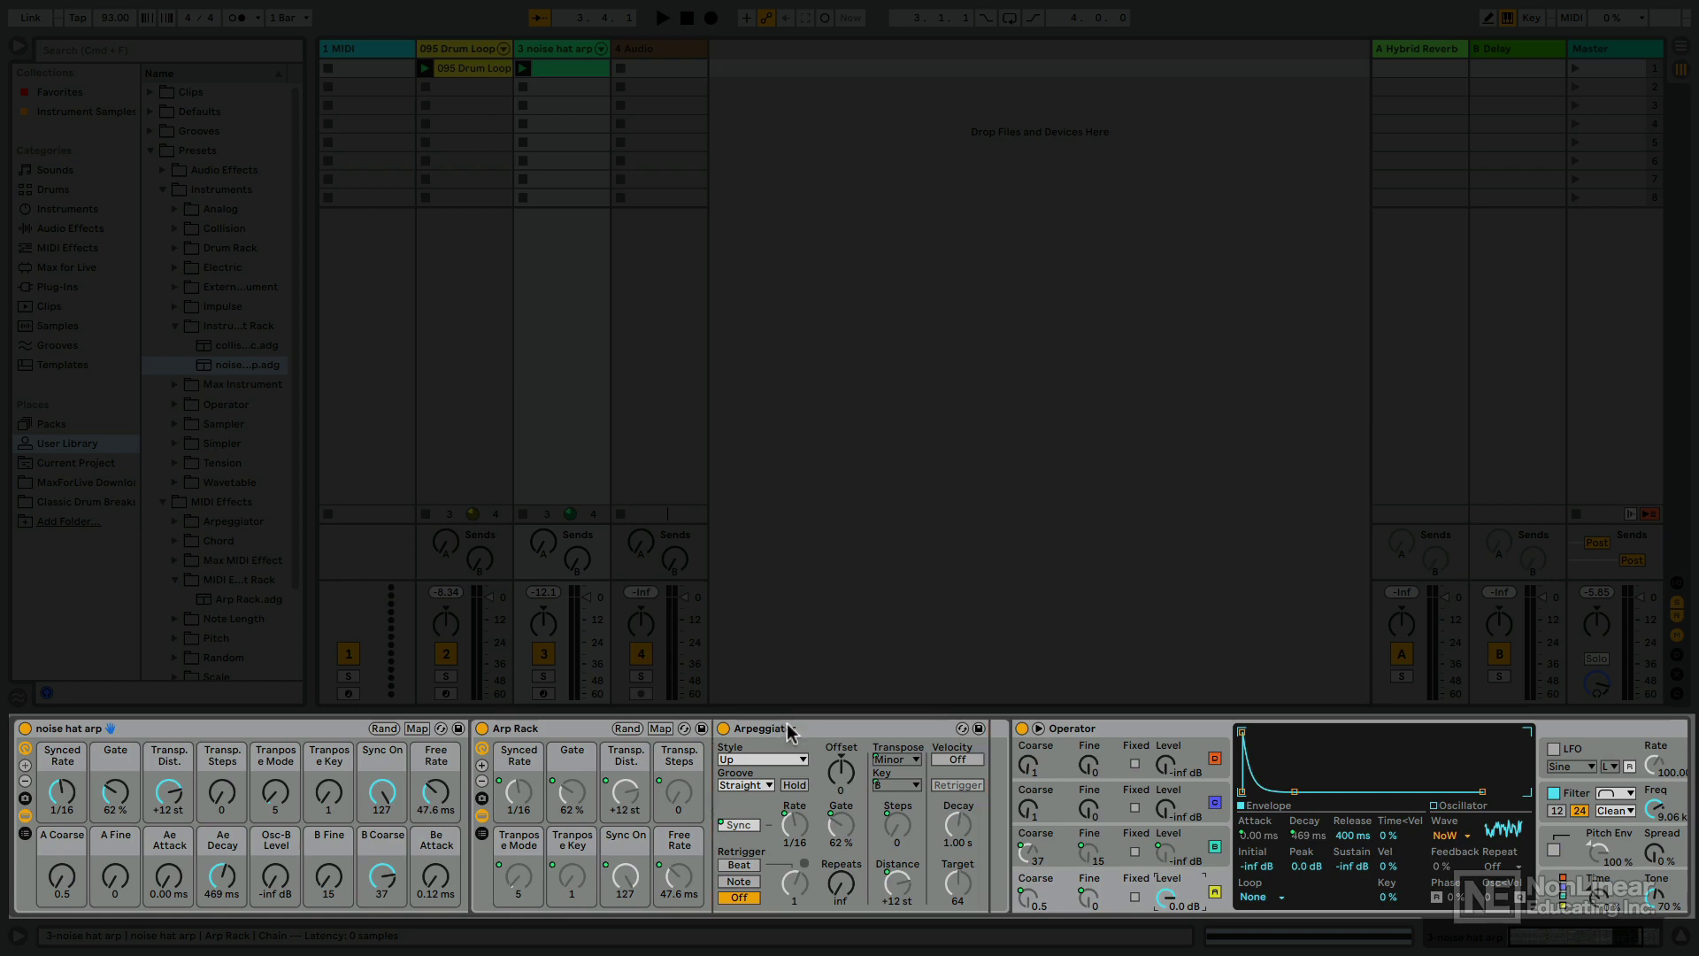
pyautogui.click(607, 729)
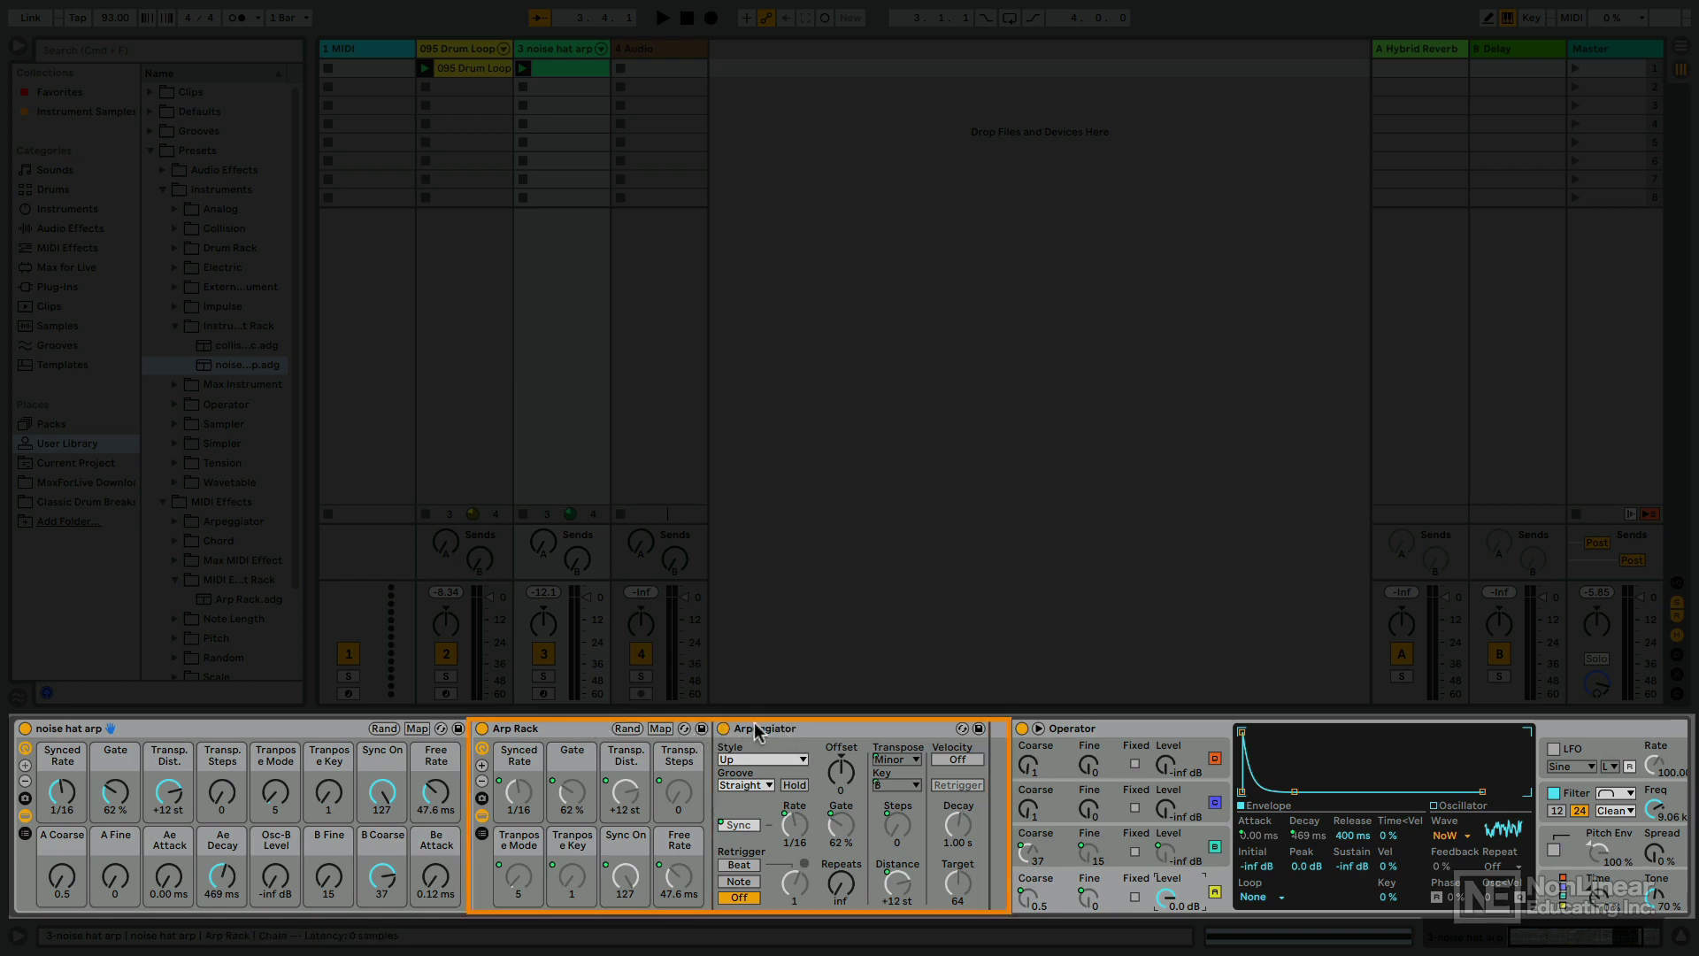
pyautogui.click(571, 729)
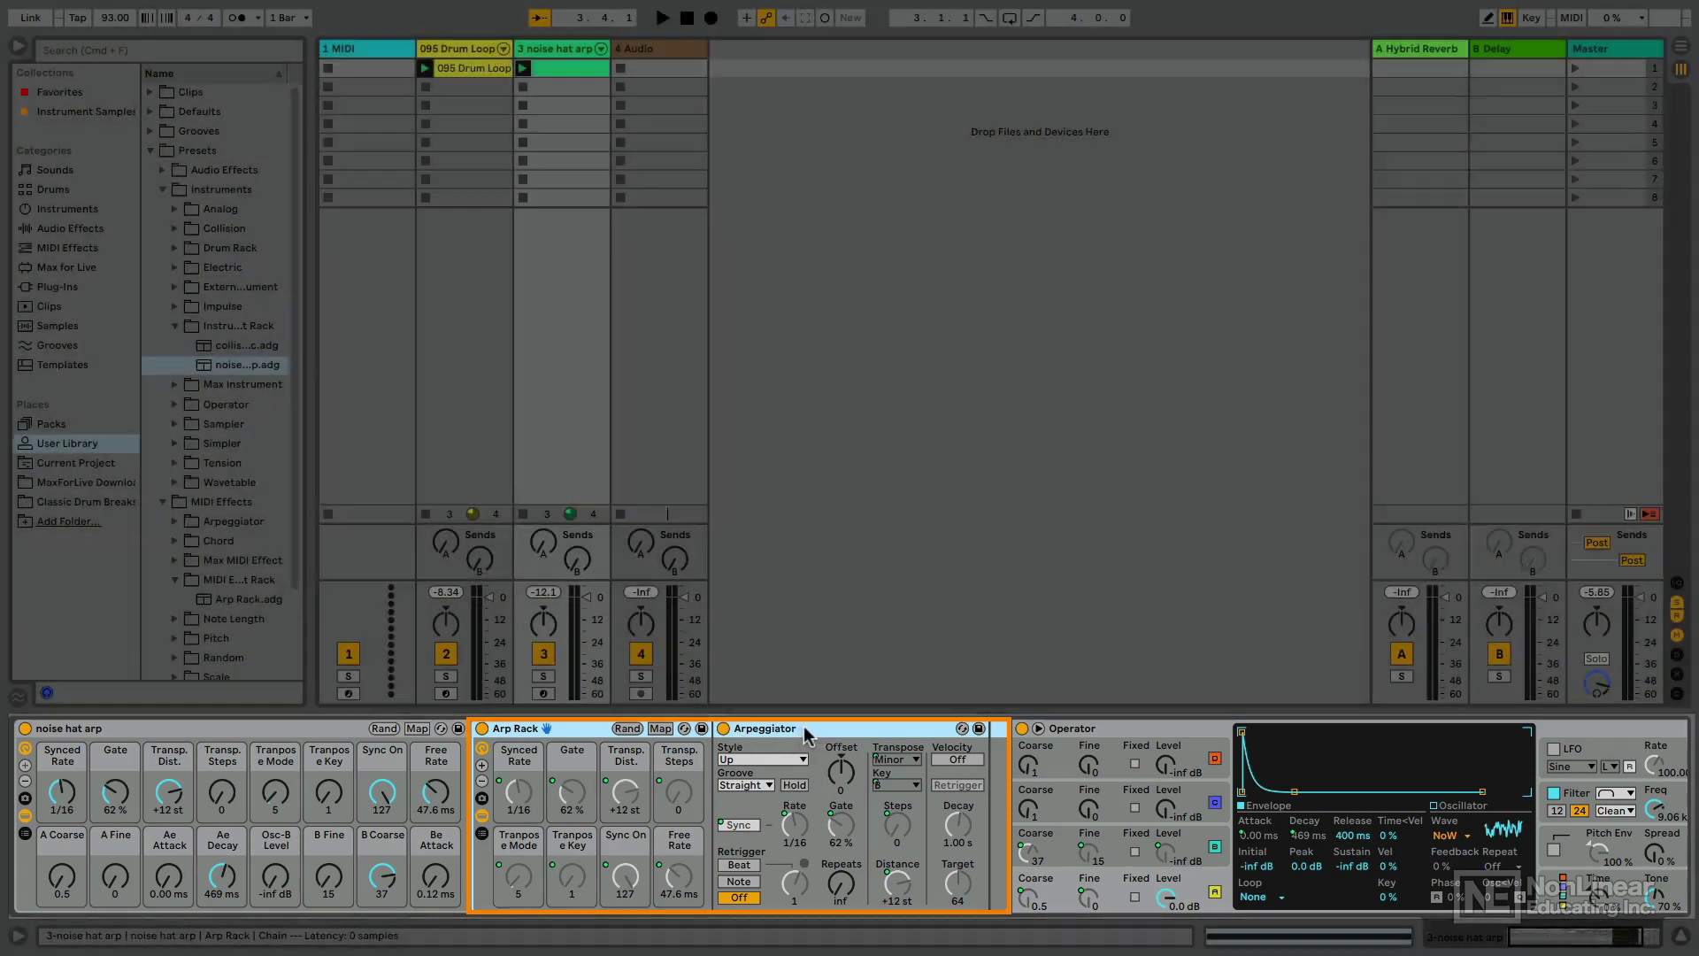
pyautogui.rightClick(807, 733)
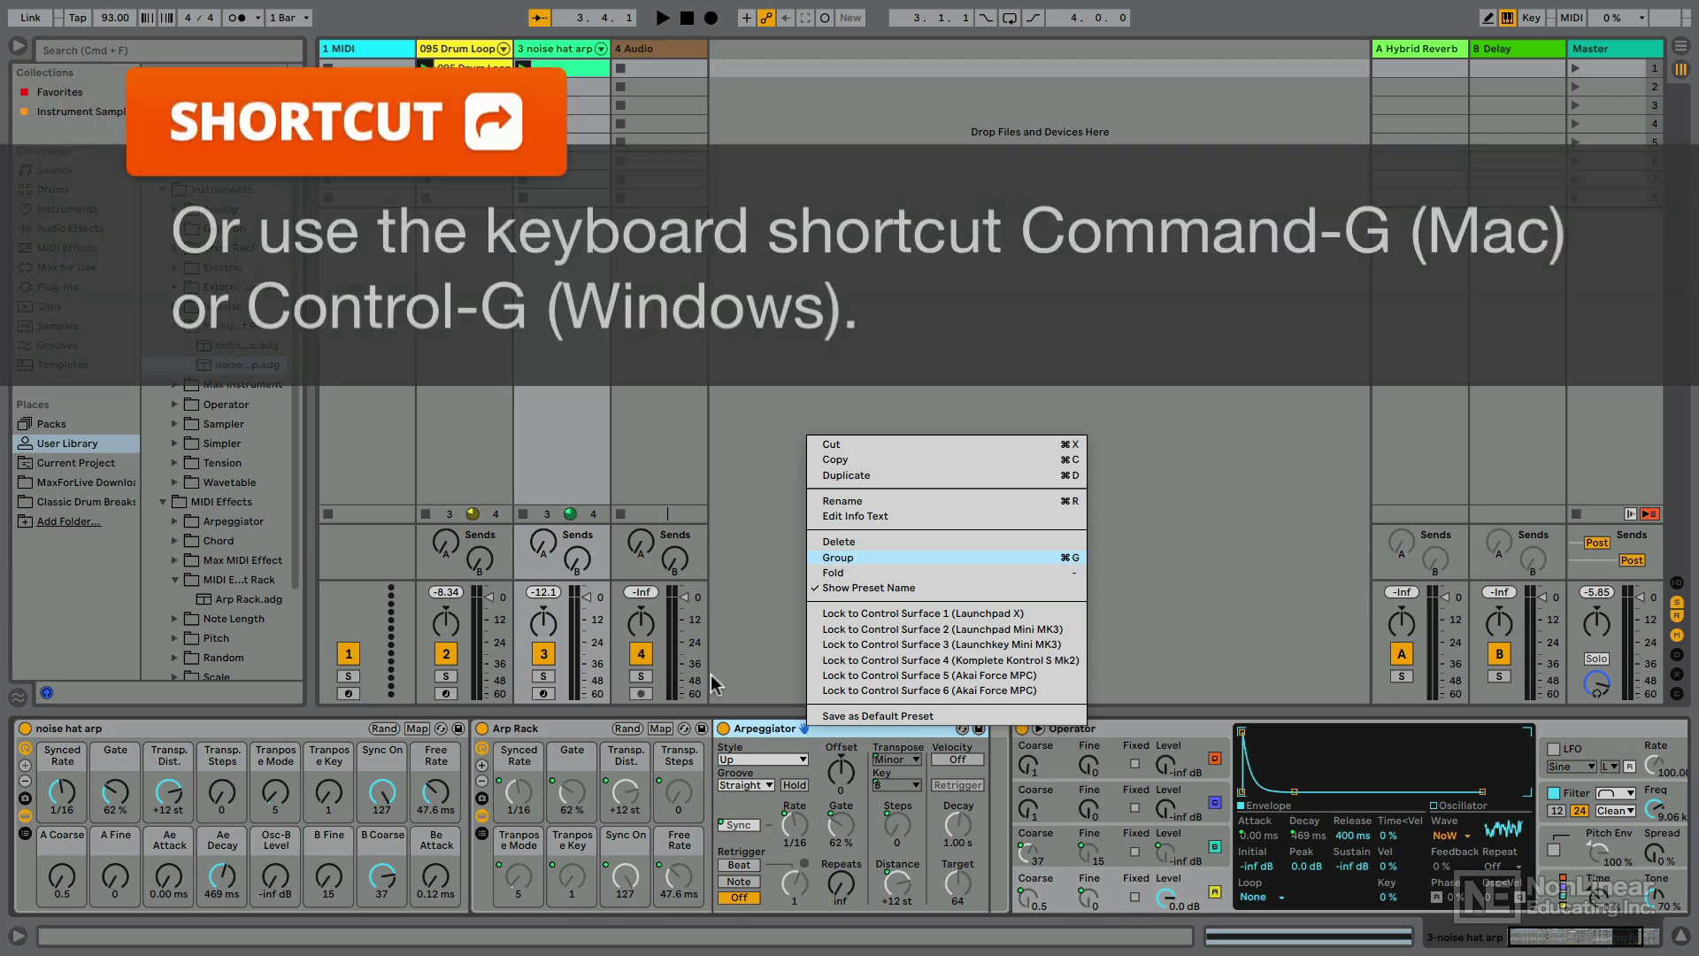
pyautogui.click(748, 732)
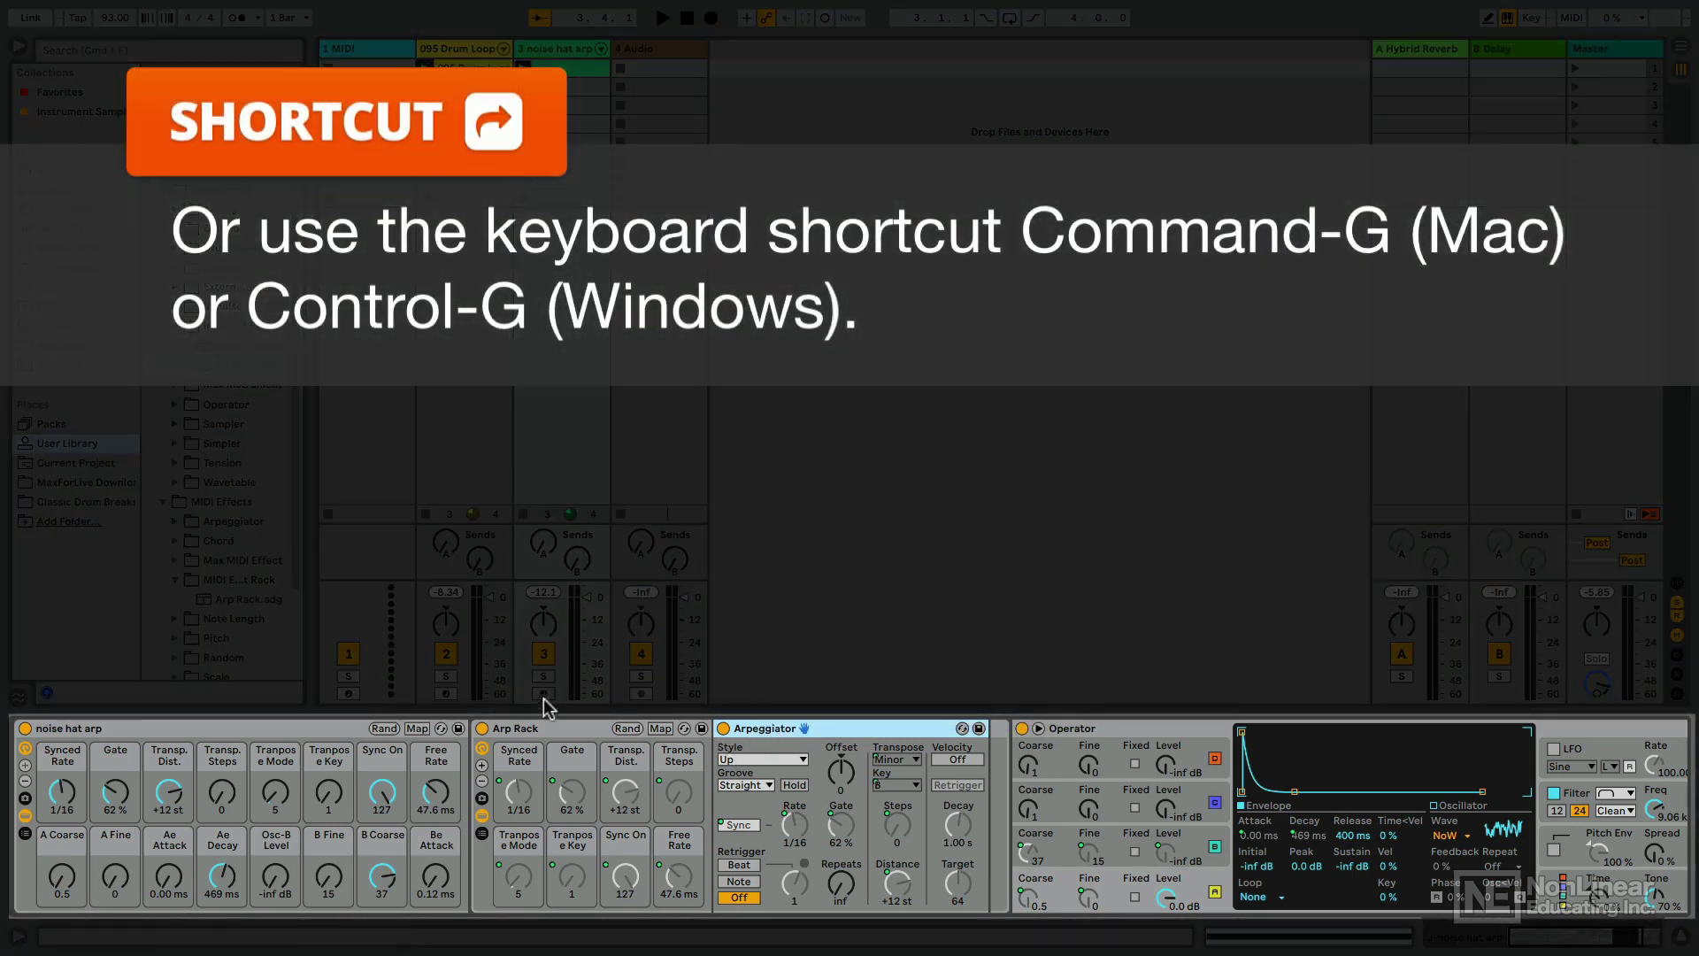
pyautogui.click(552, 727)
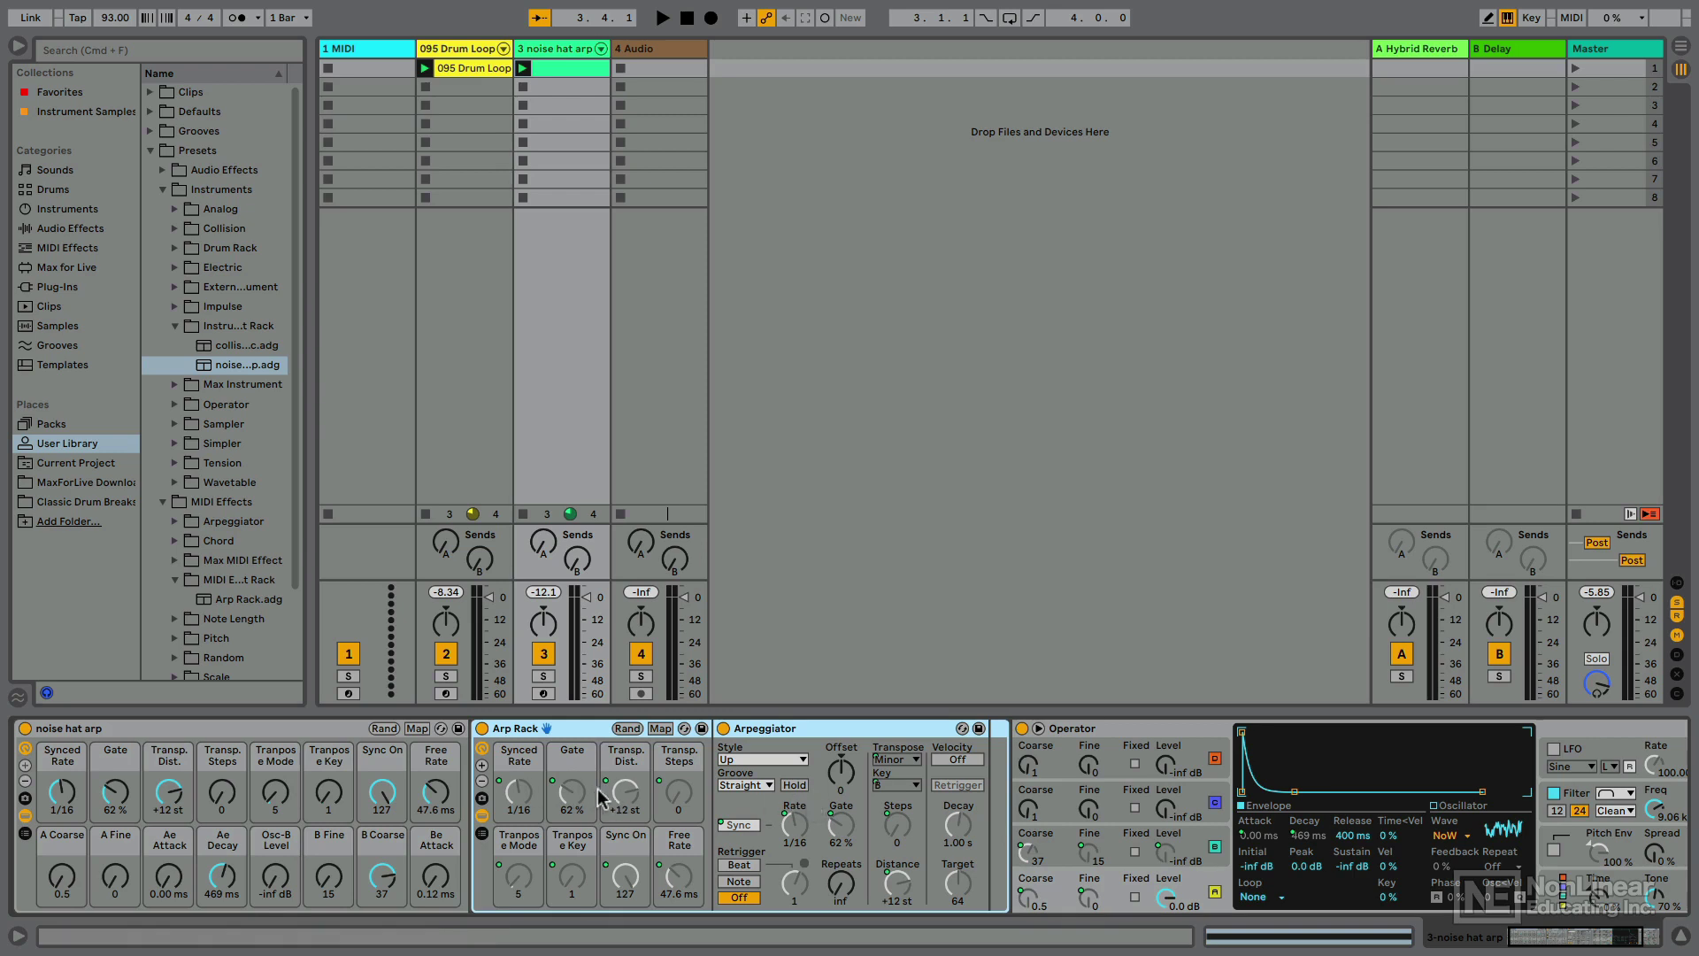
pyautogui.click(1149, 724)
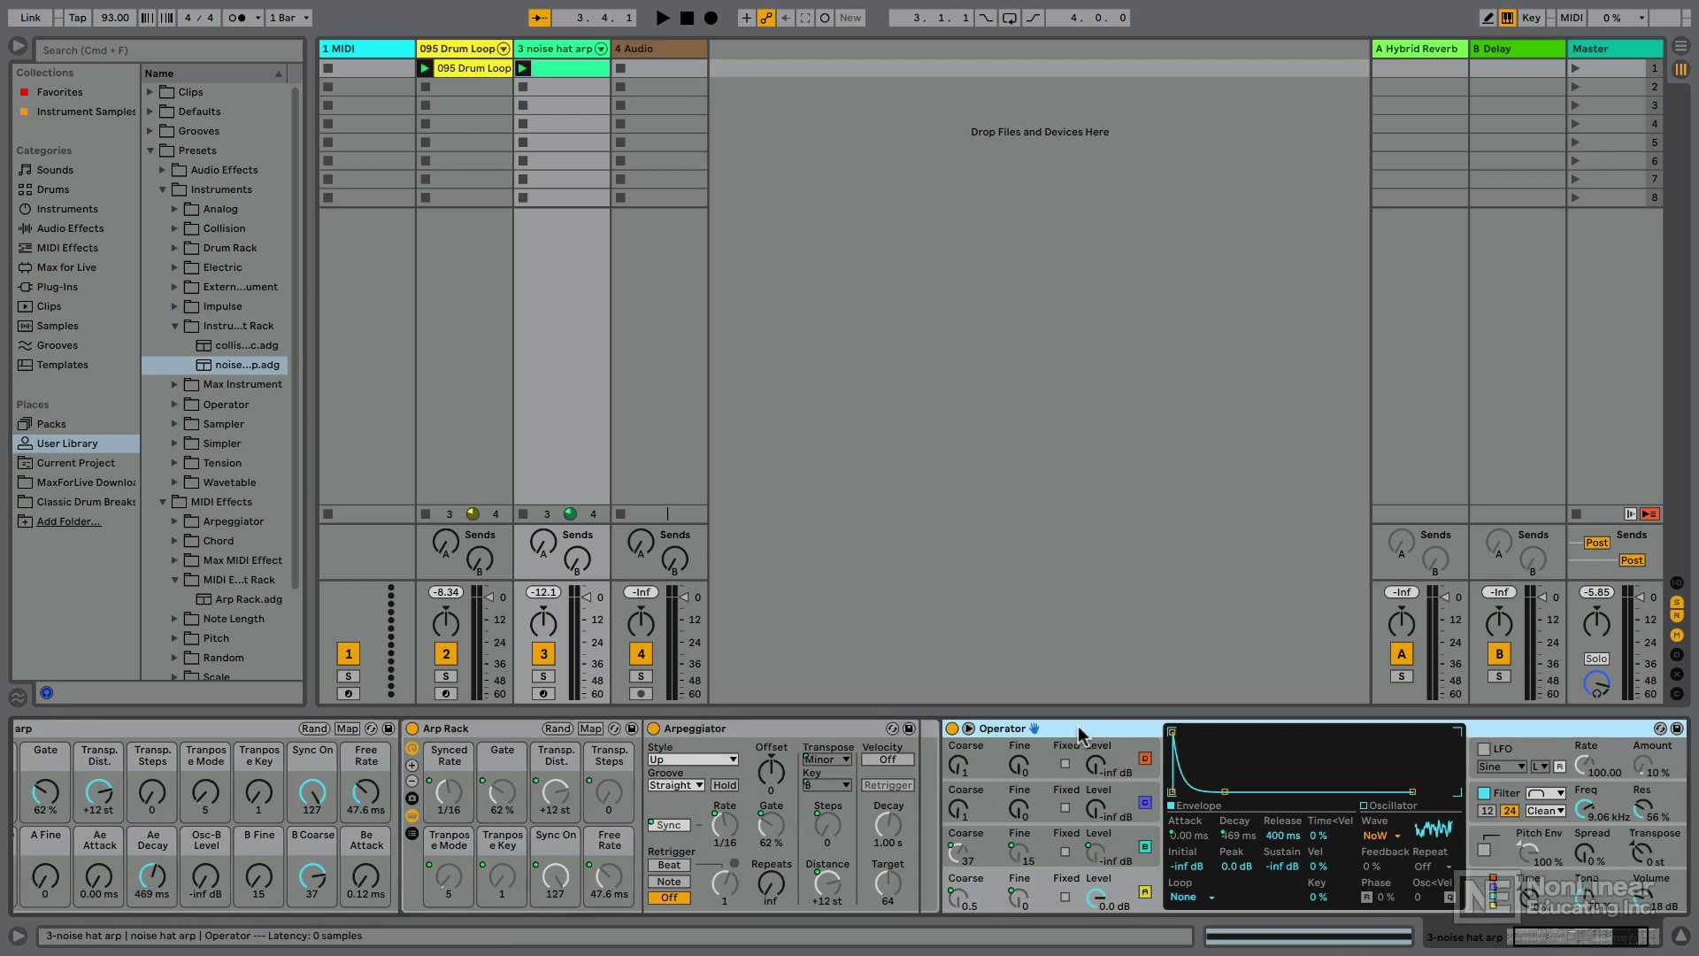
pyautogui.scroll(2, 1084, 736)
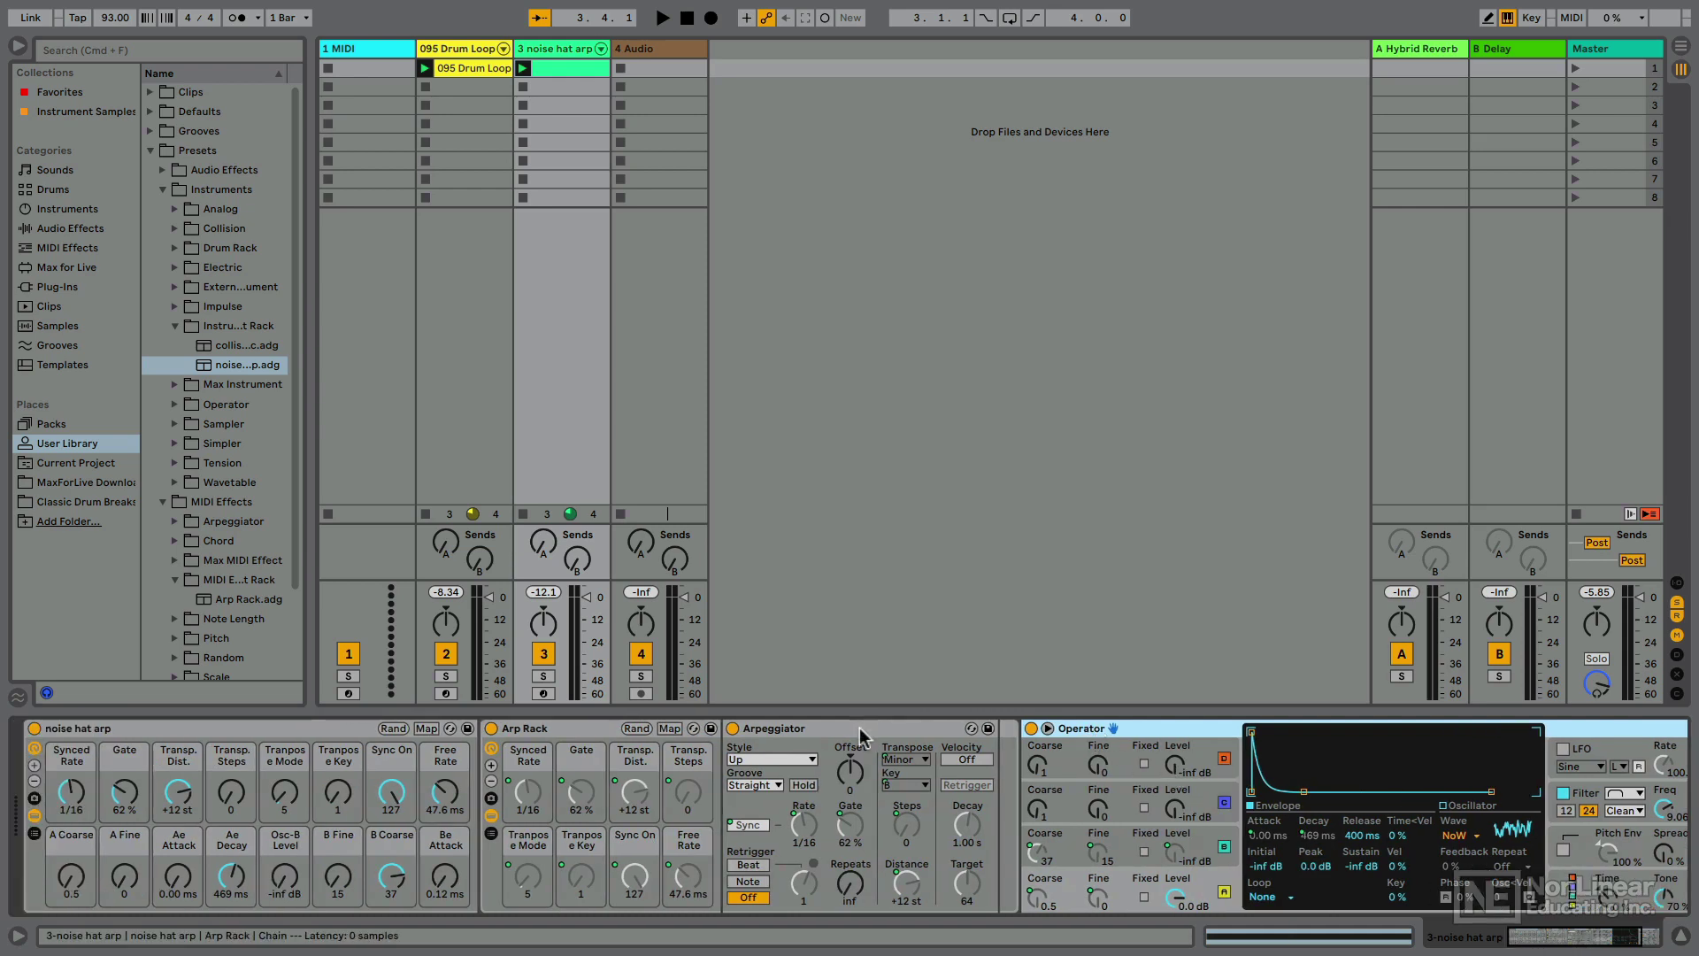
pyautogui.click(536, 729)
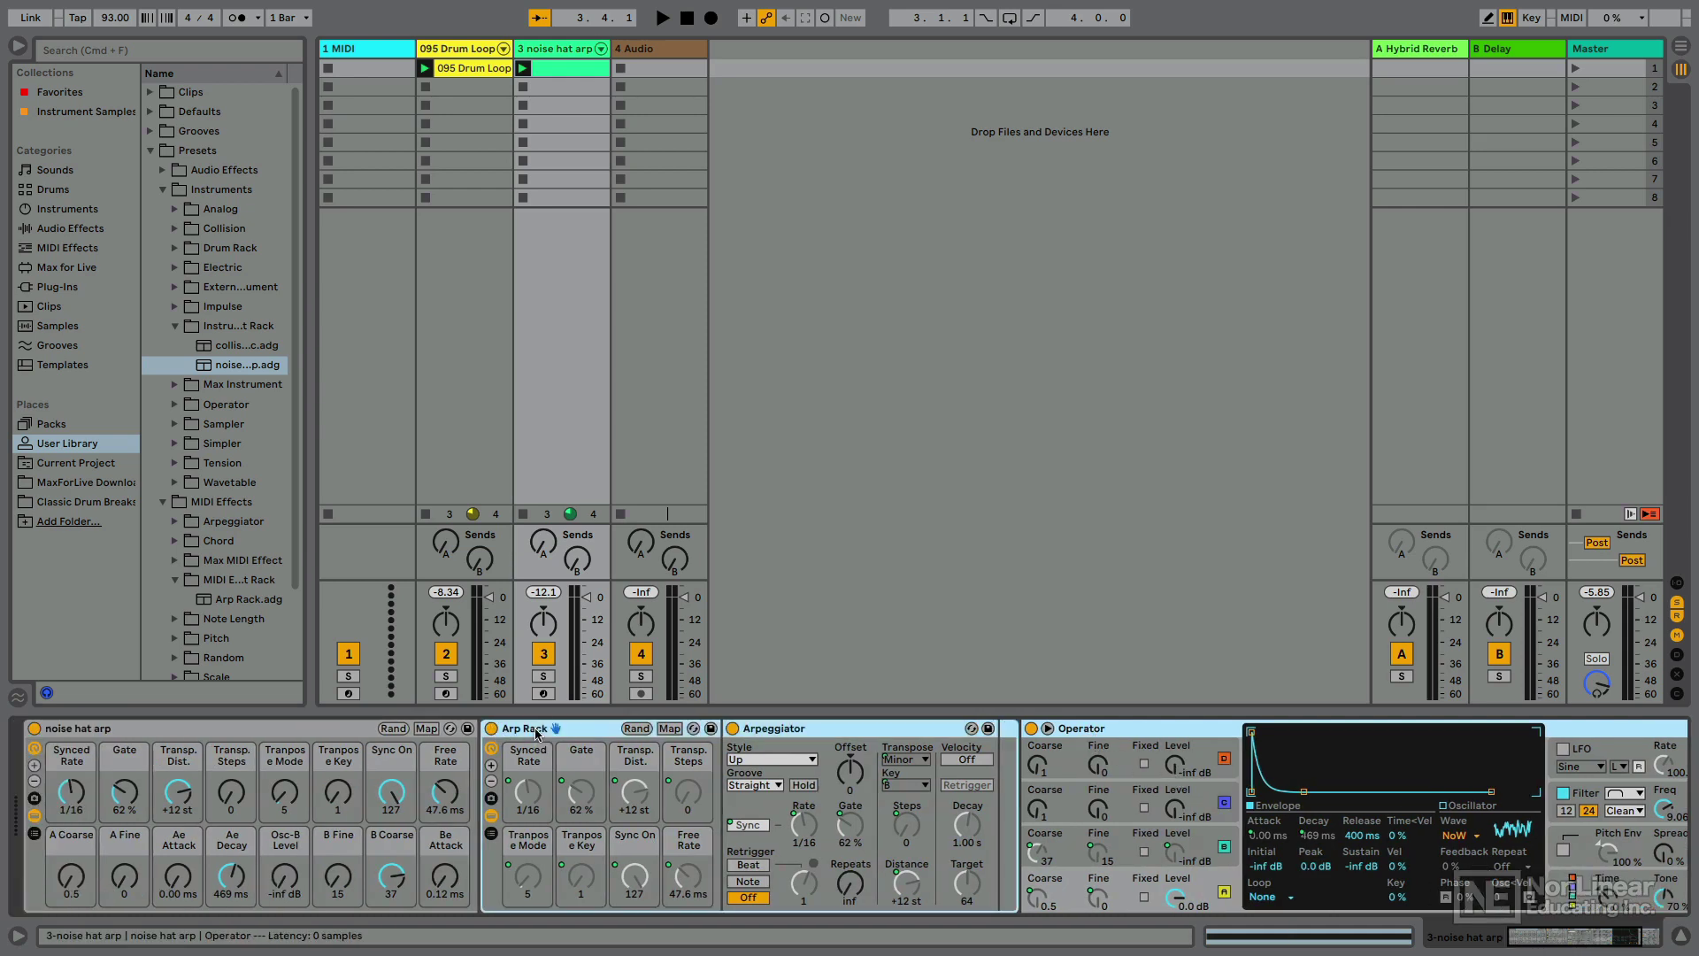
pyautogui.rightClick(536, 732)
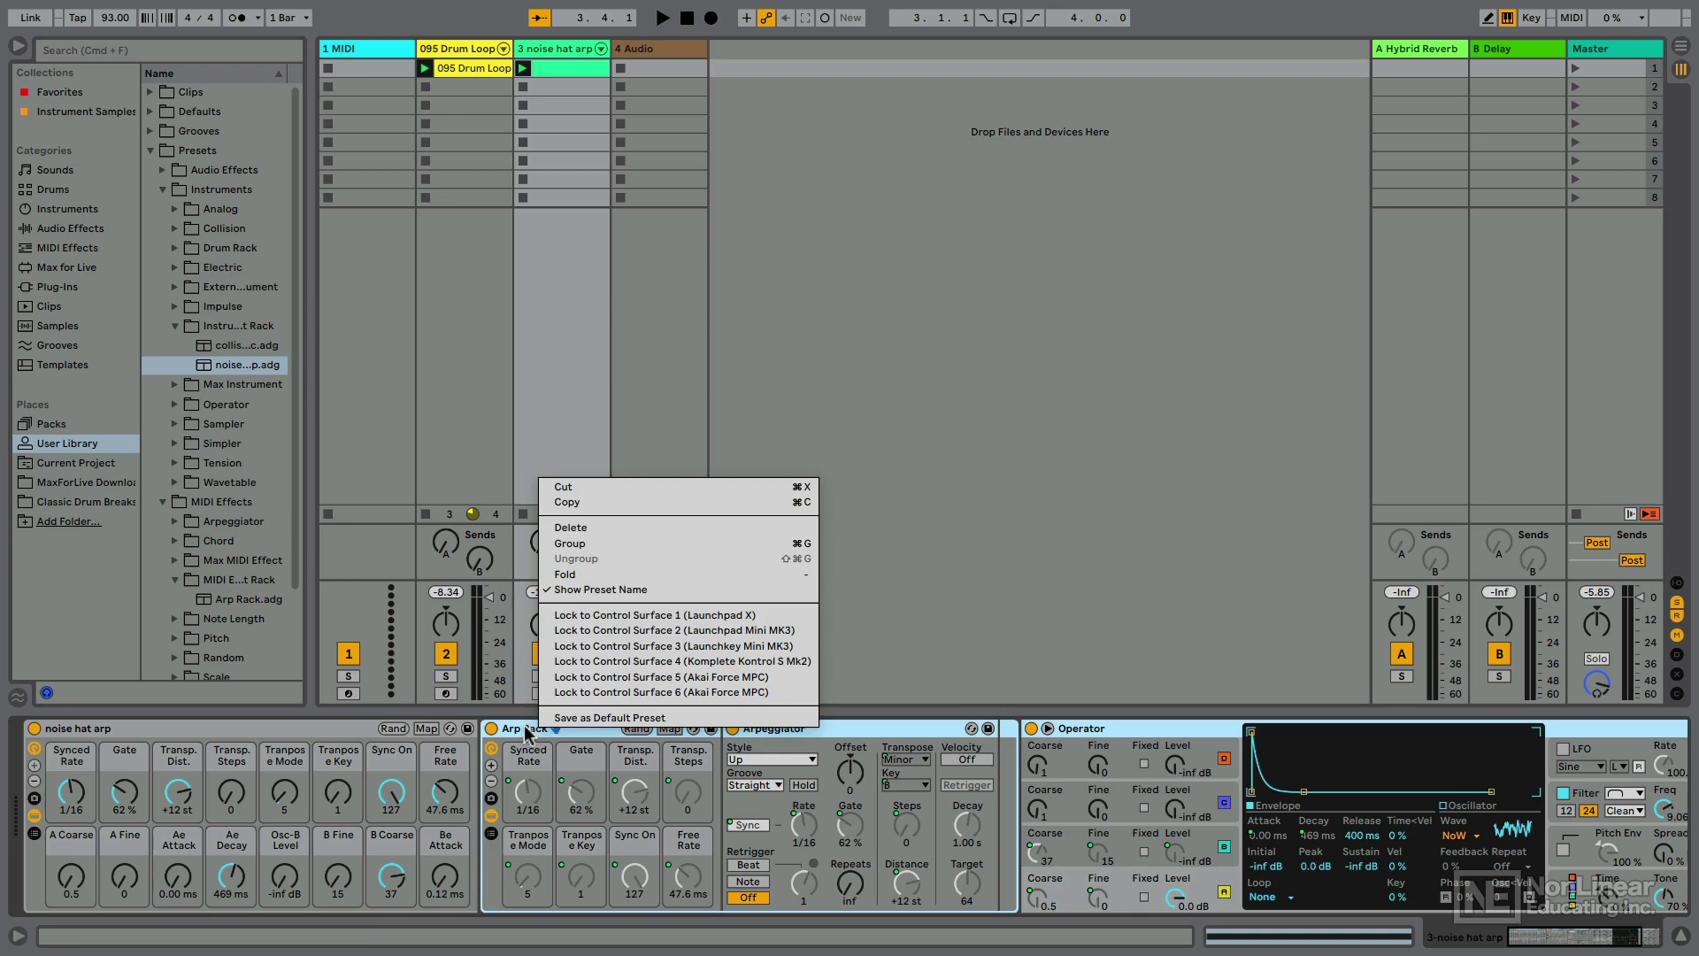
pyautogui.click(524, 724)
pyautogui.click(25, 825)
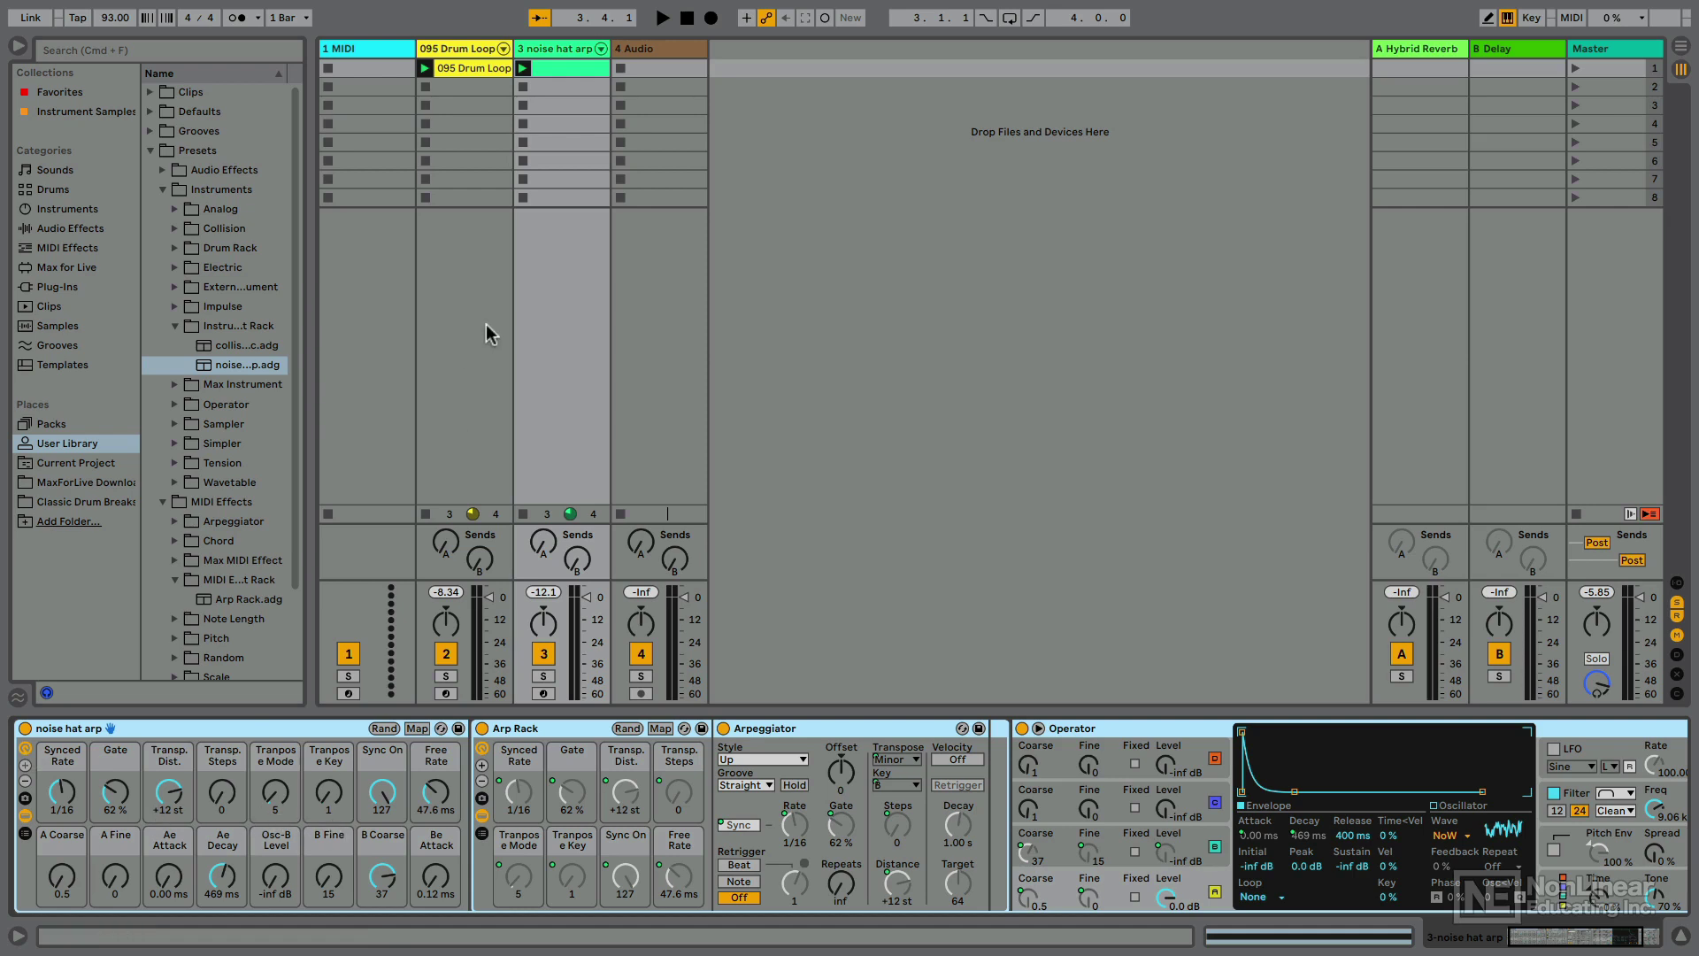
# With playback running, retune macros: Ae Decay 558 ms, 1/48 rate, sync off, Osc-B Level -9.4 dB.
pyautogui.press('space')
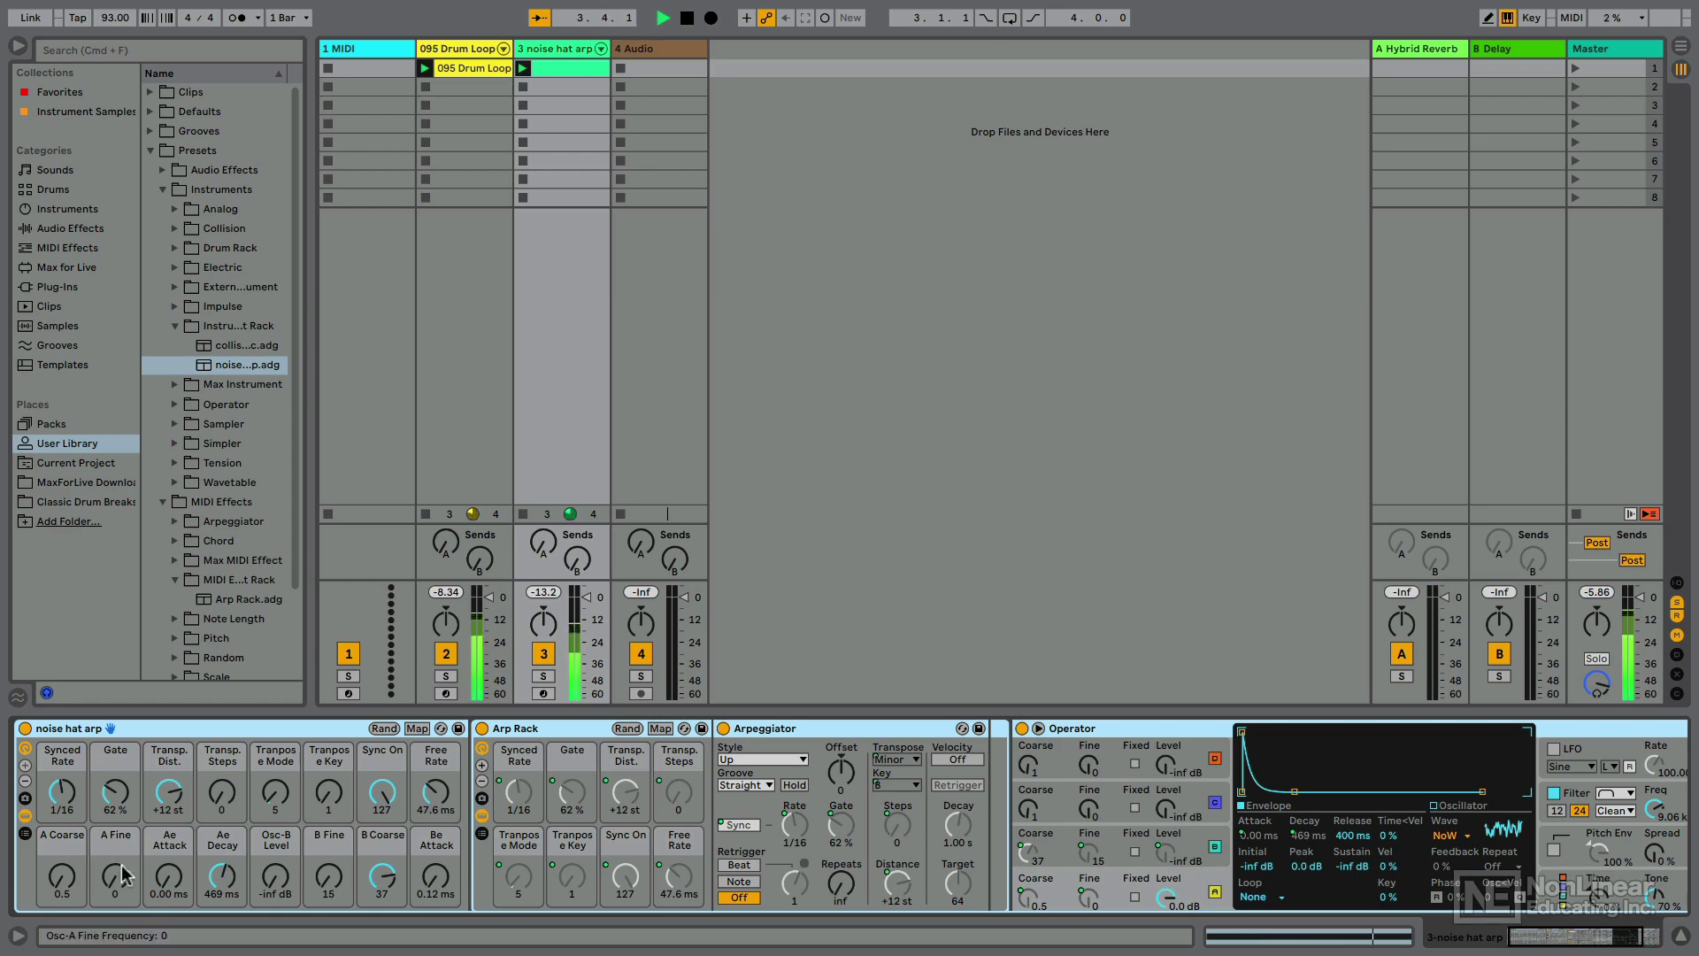
pyautogui.moveTo(222, 880); pyautogui.dragTo(276, 926)
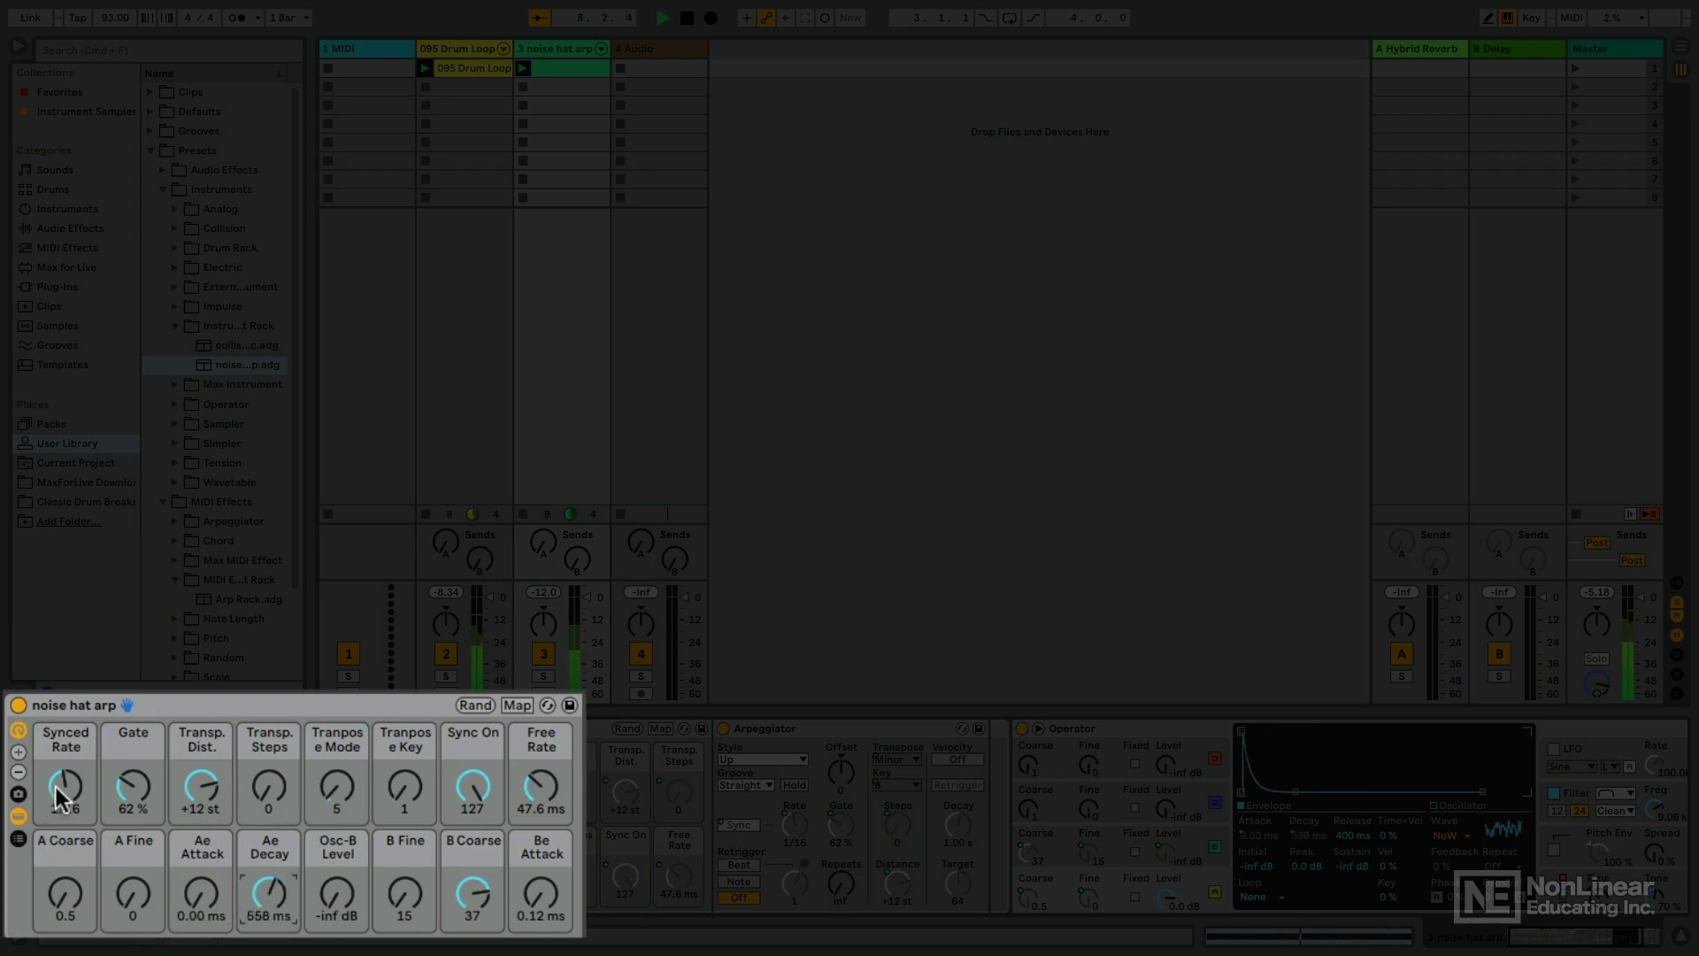
pyautogui.moveTo(66, 785); pyautogui.dragTo(65, 766)
pyautogui.moveTo(469, 787)
pyautogui.mouseDown()
pyautogui.moveTo(470, 841)
pyautogui.moveTo(529, 800)
pyautogui.moveTo(528, 779)
pyautogui.moveTo(472, 761)
pyautogui.mouseUp()
pyautogui.moveTo(333, 882); pyautogui.dragTo(549, 895)
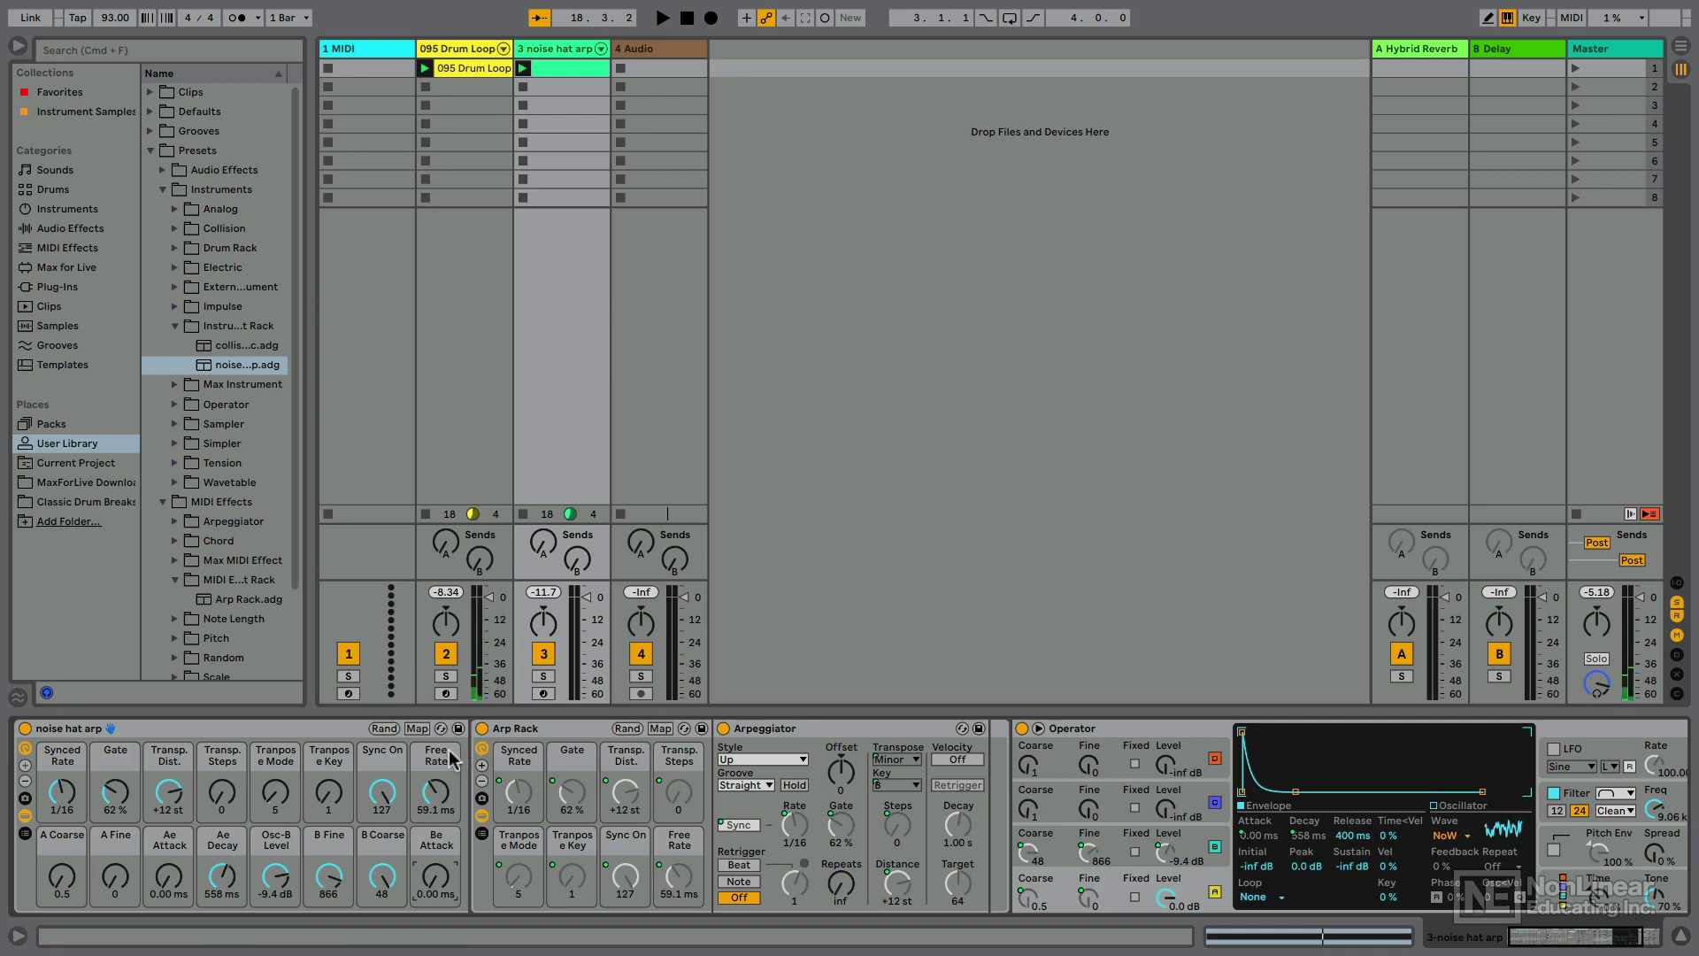
# Show the rack's Macro Variations, solo track 3, and shorten Ae Decay to 117 ms.
pyautogui.click(282, 727)
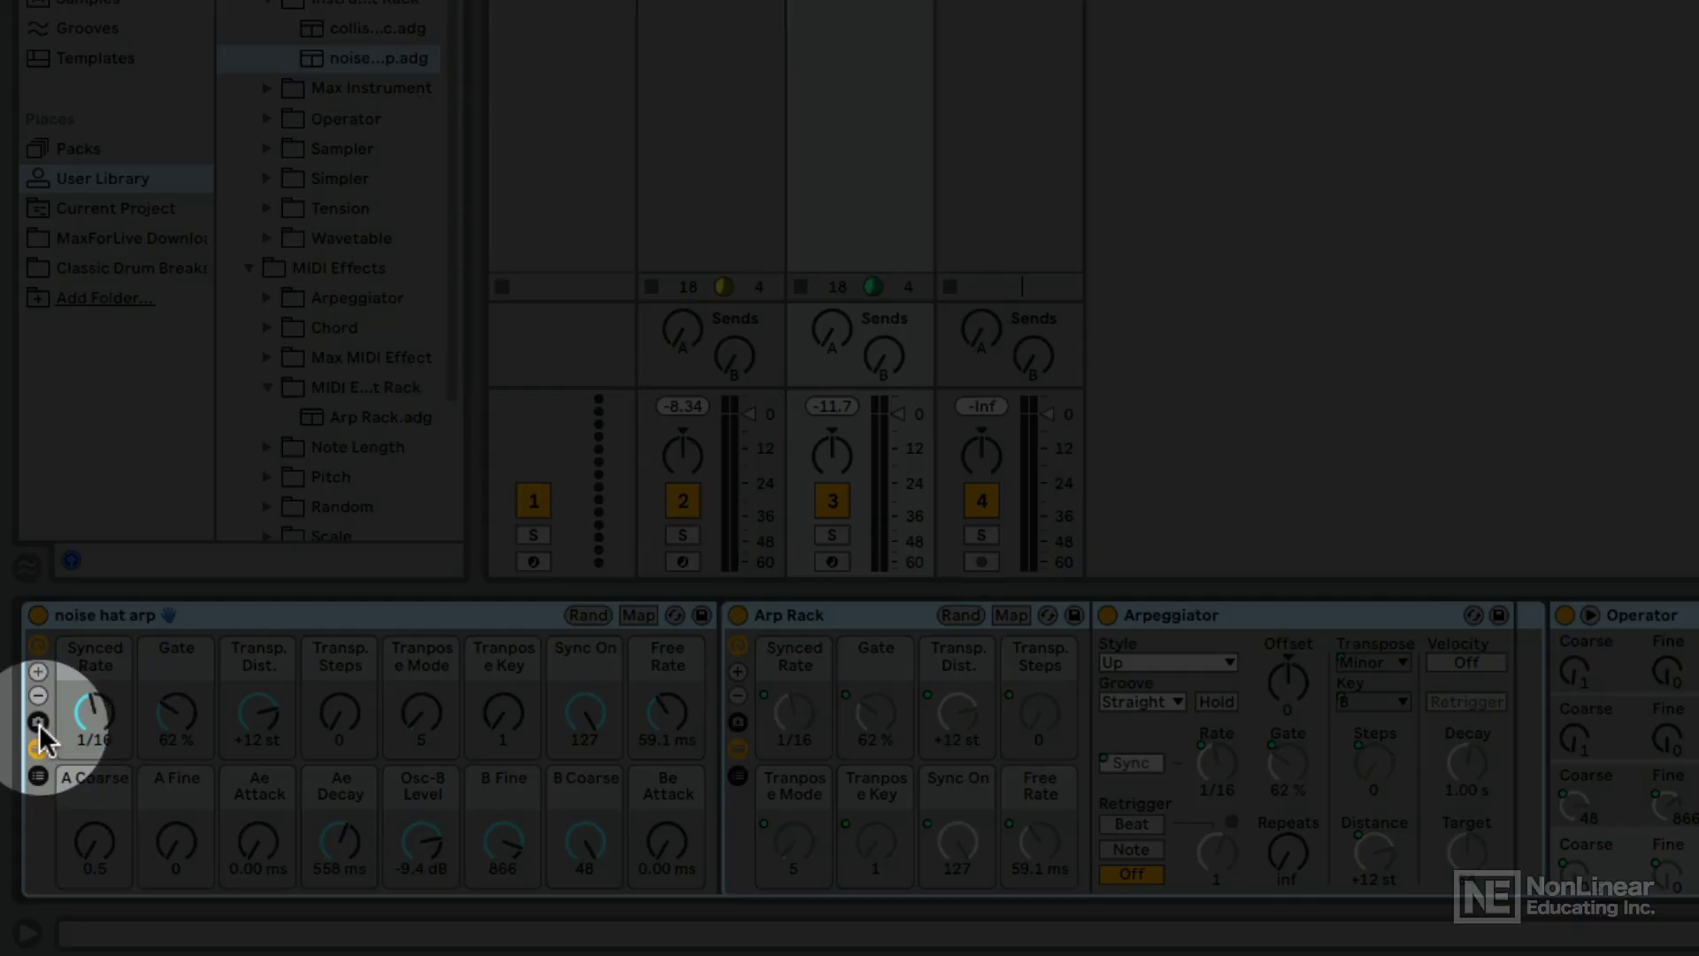
pyautogui.click(39, 722)
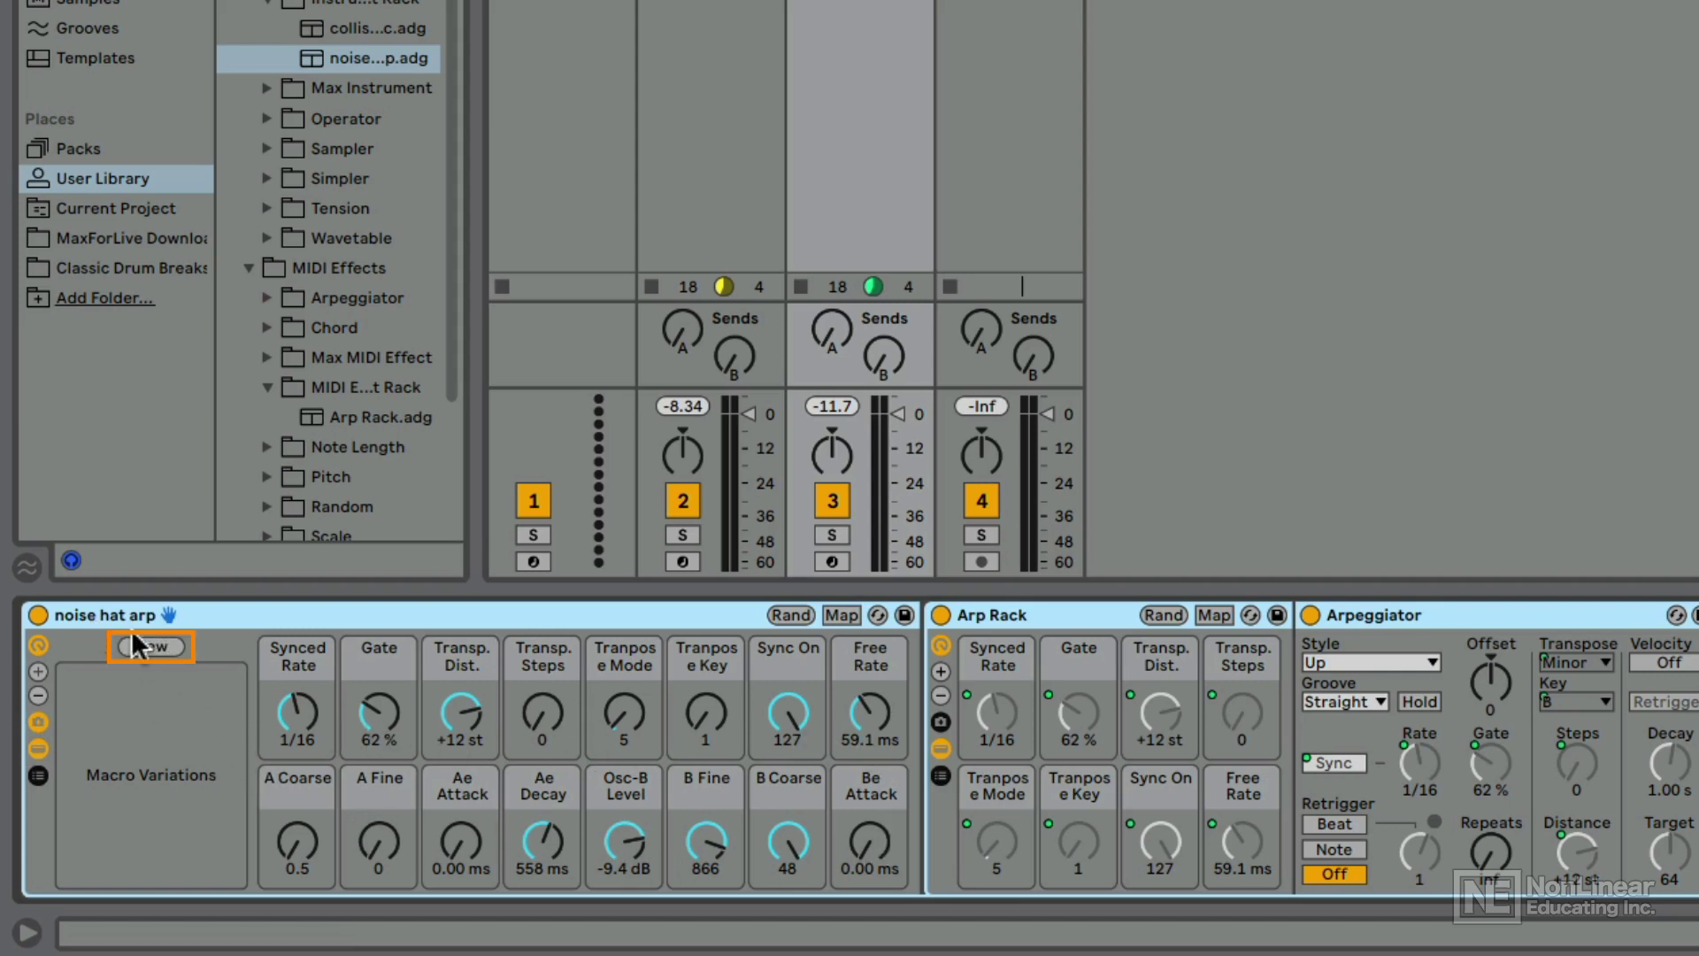
pyautogui.click(832, 534)
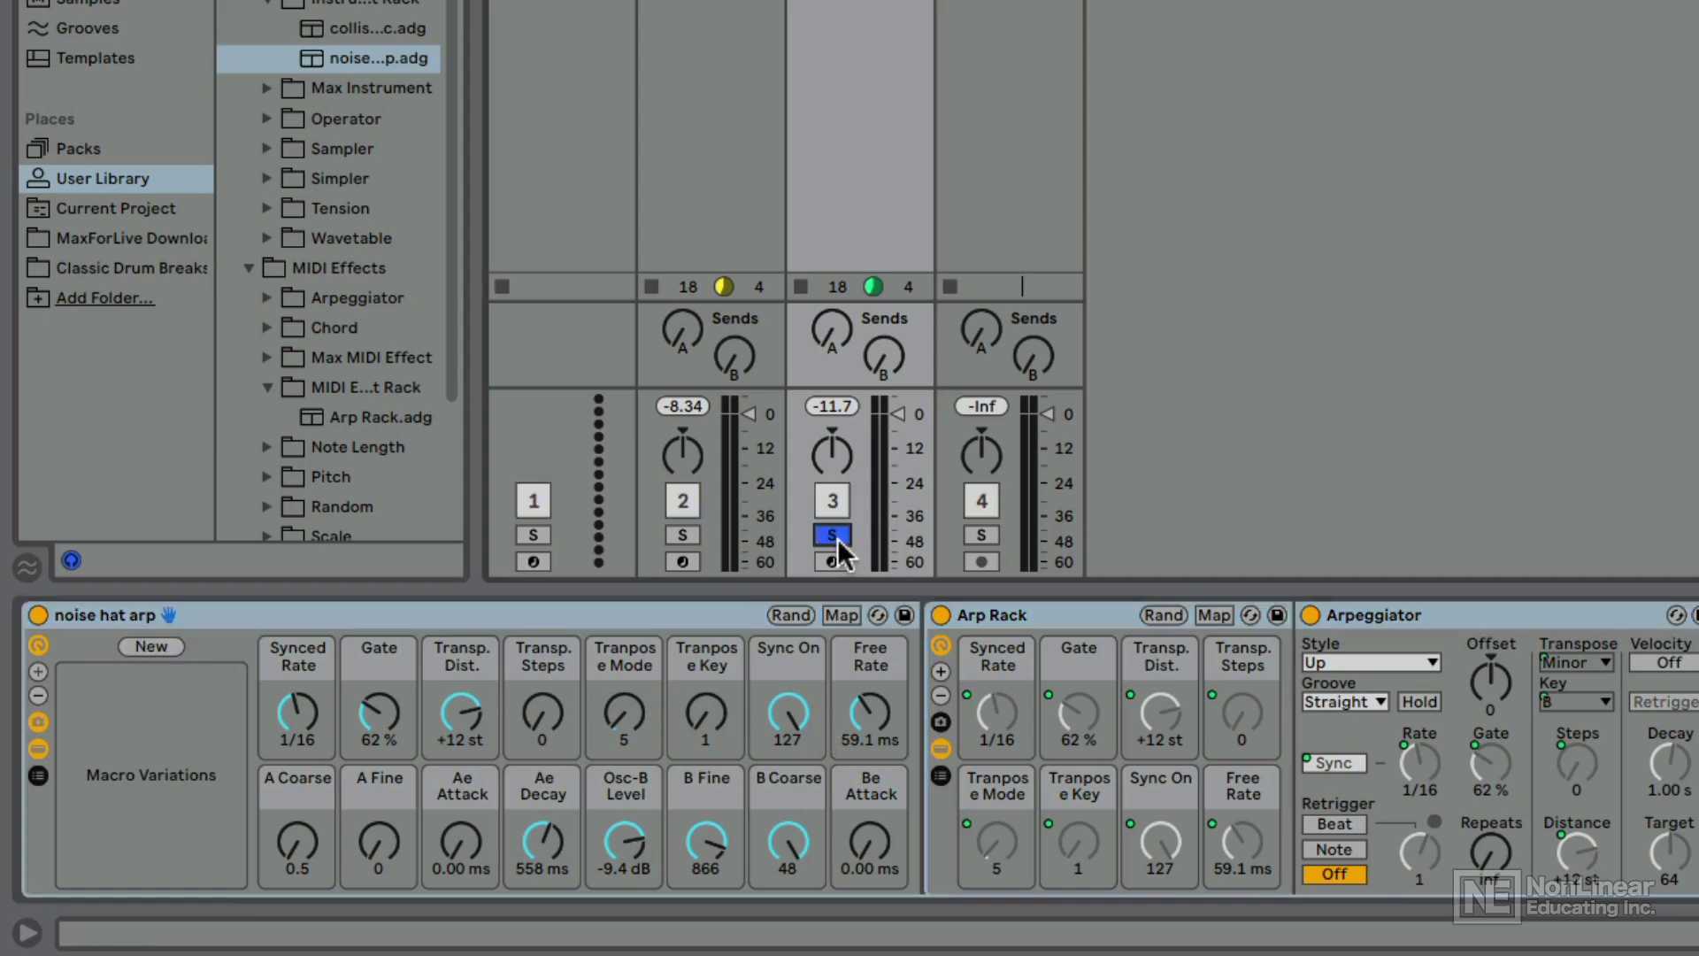
pyautogui.moveTo(542, 841); pyautogui.dragTo(542, 885)
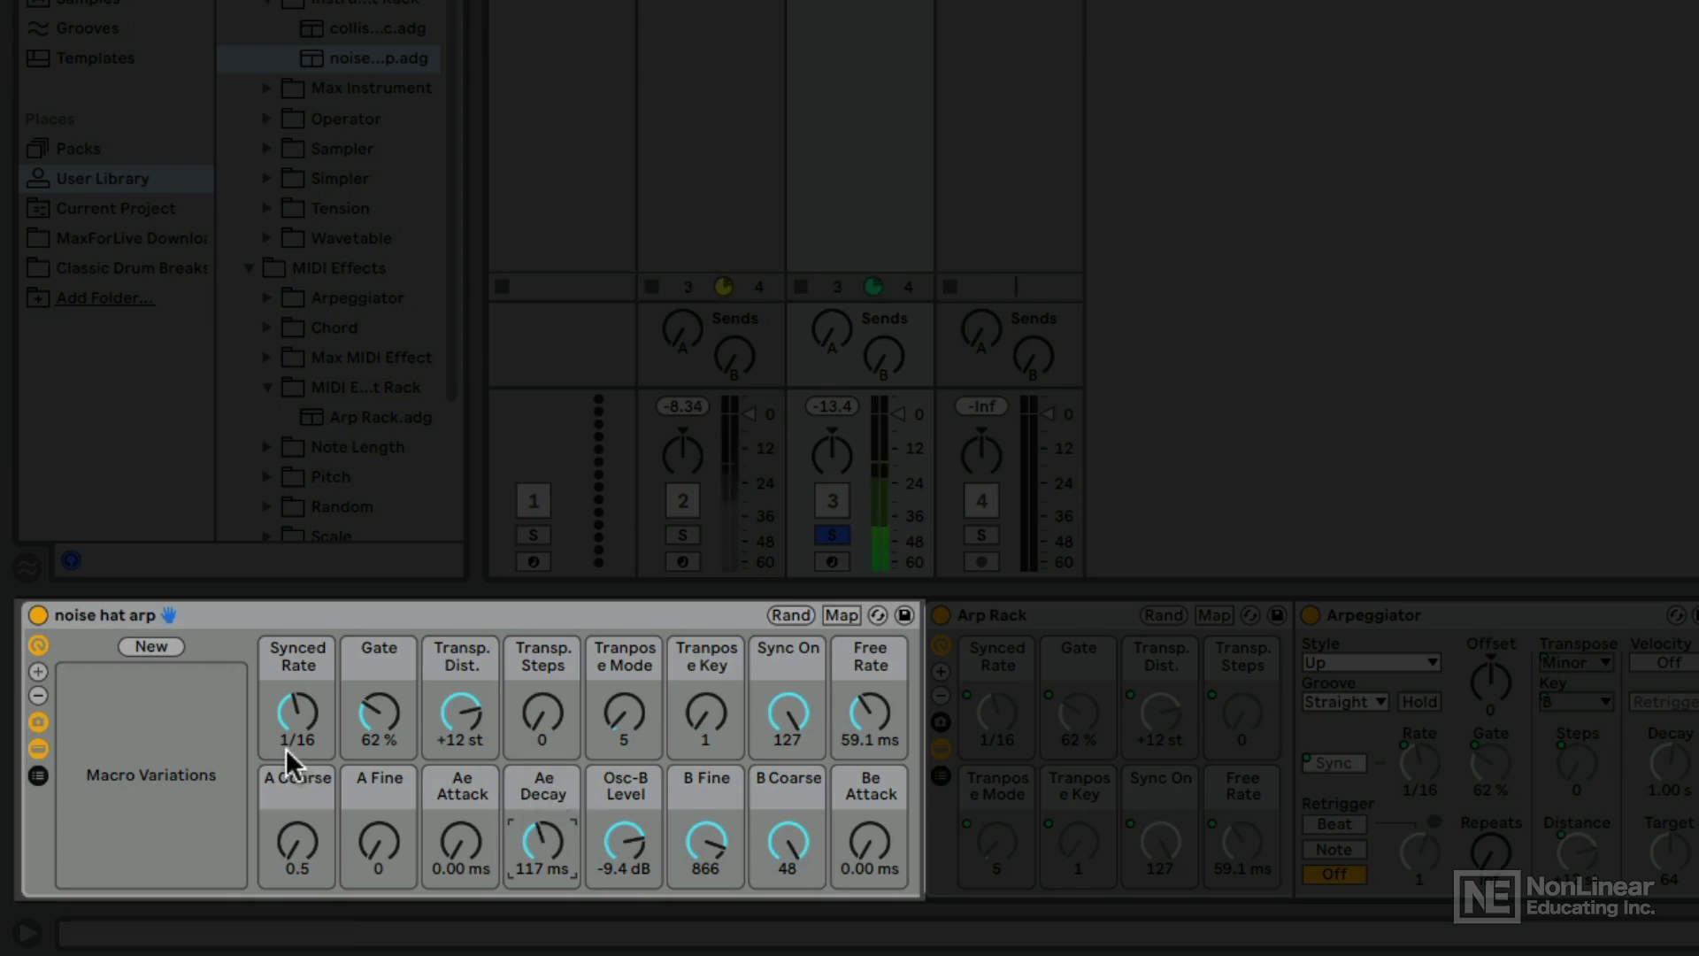
# Store the current macros as a variation named '16th closed'.
pyautogui.click(152, 645)
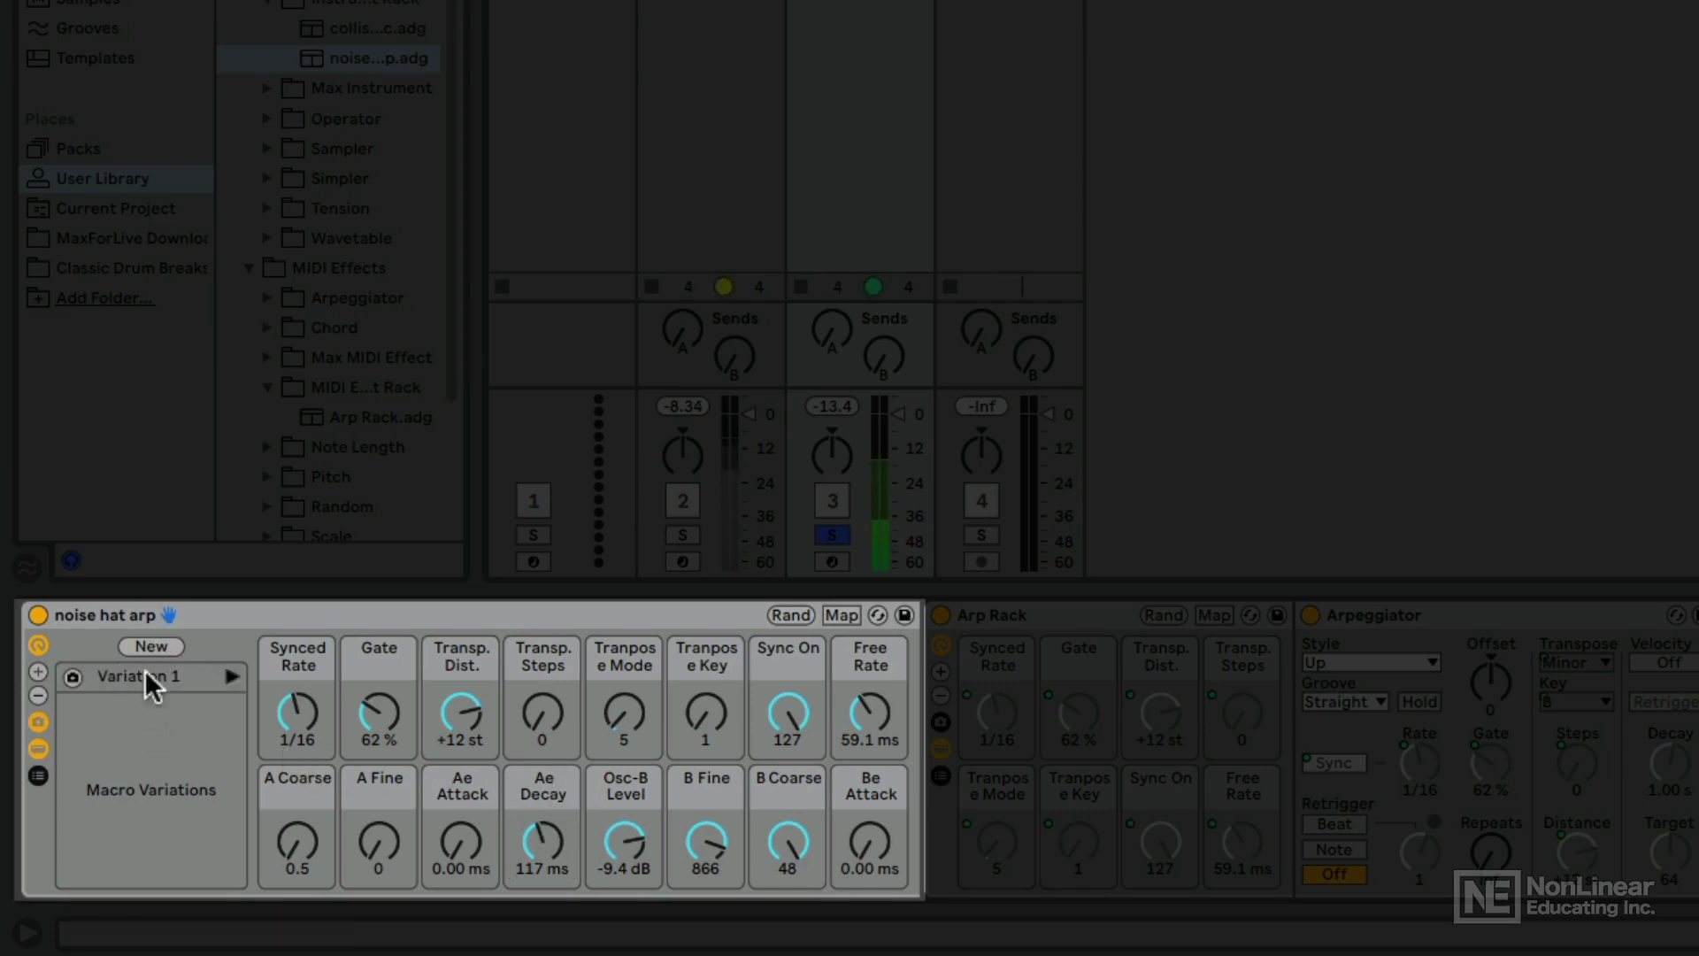
pyautogui.click(143, 676)
pyautogui.rightClick(141, 672)
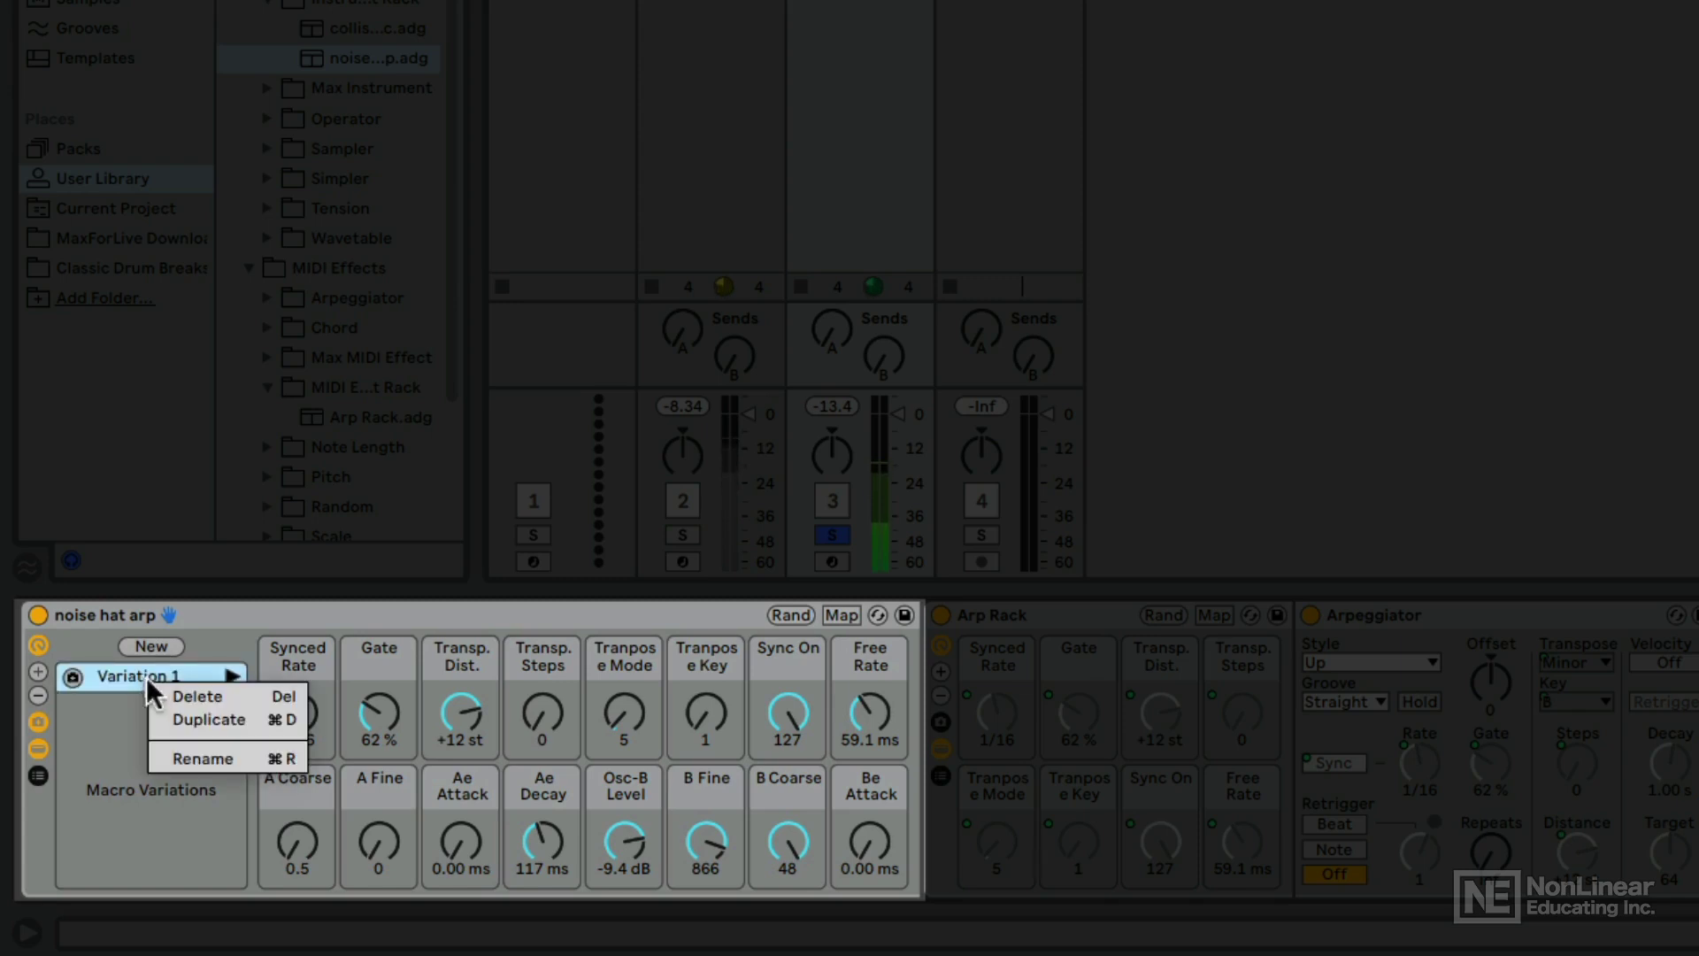
pyautogui.click(190, 757)
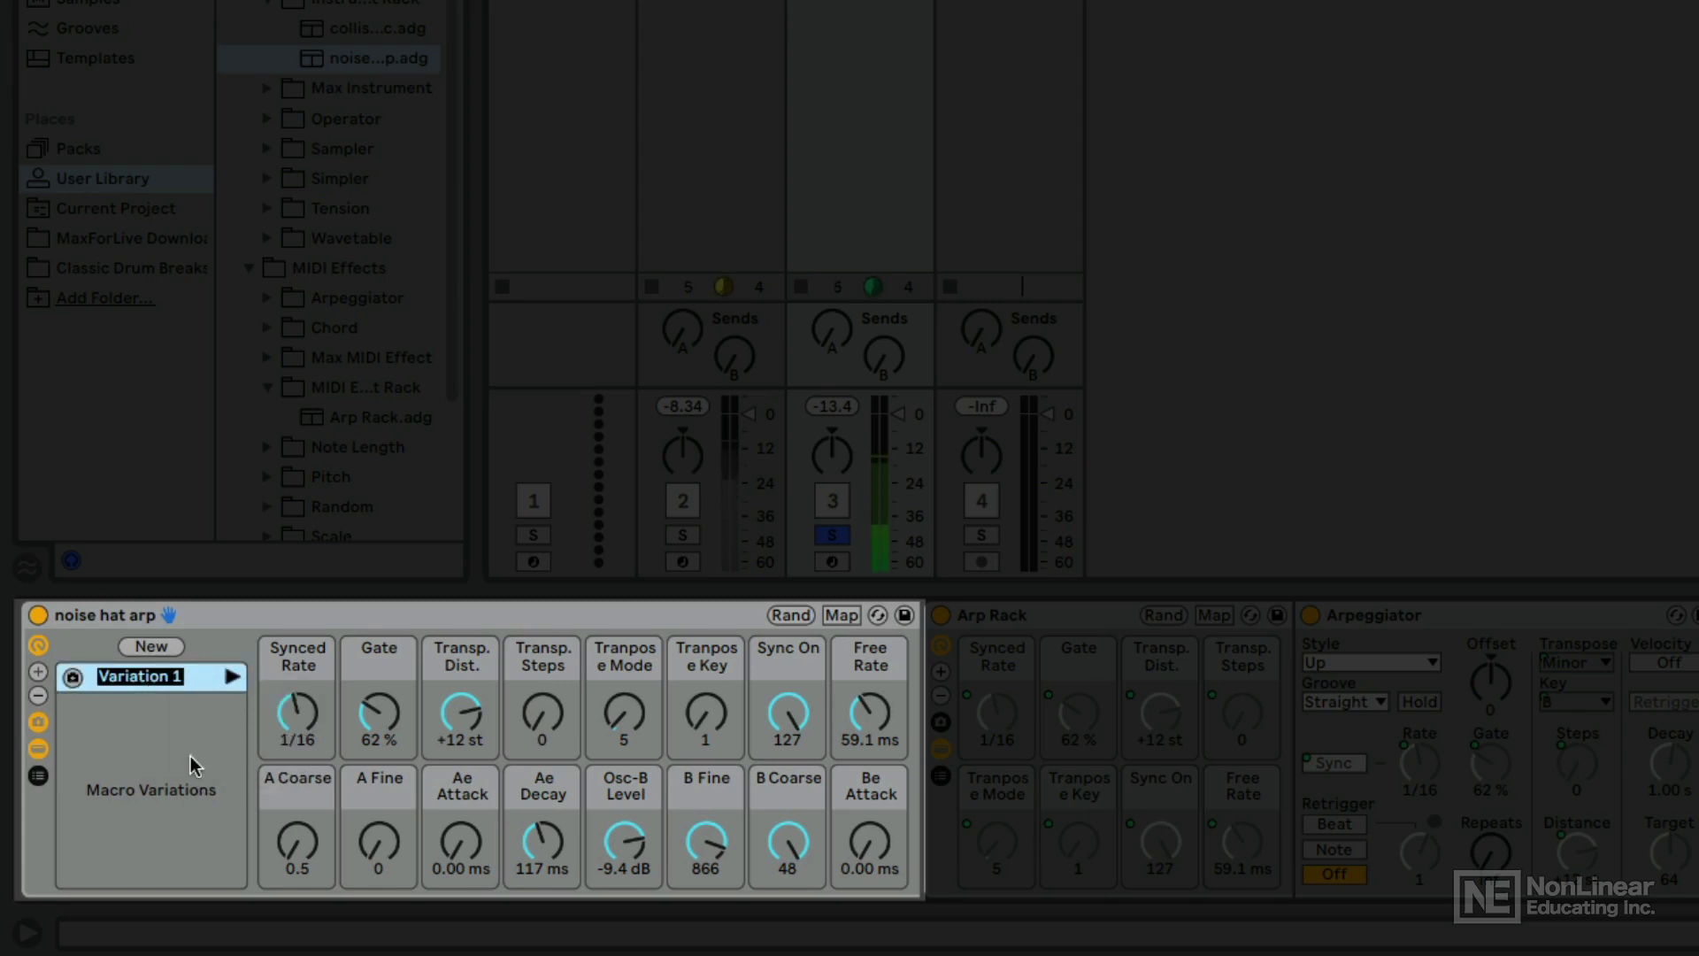
pyautogui.write('16th closed')
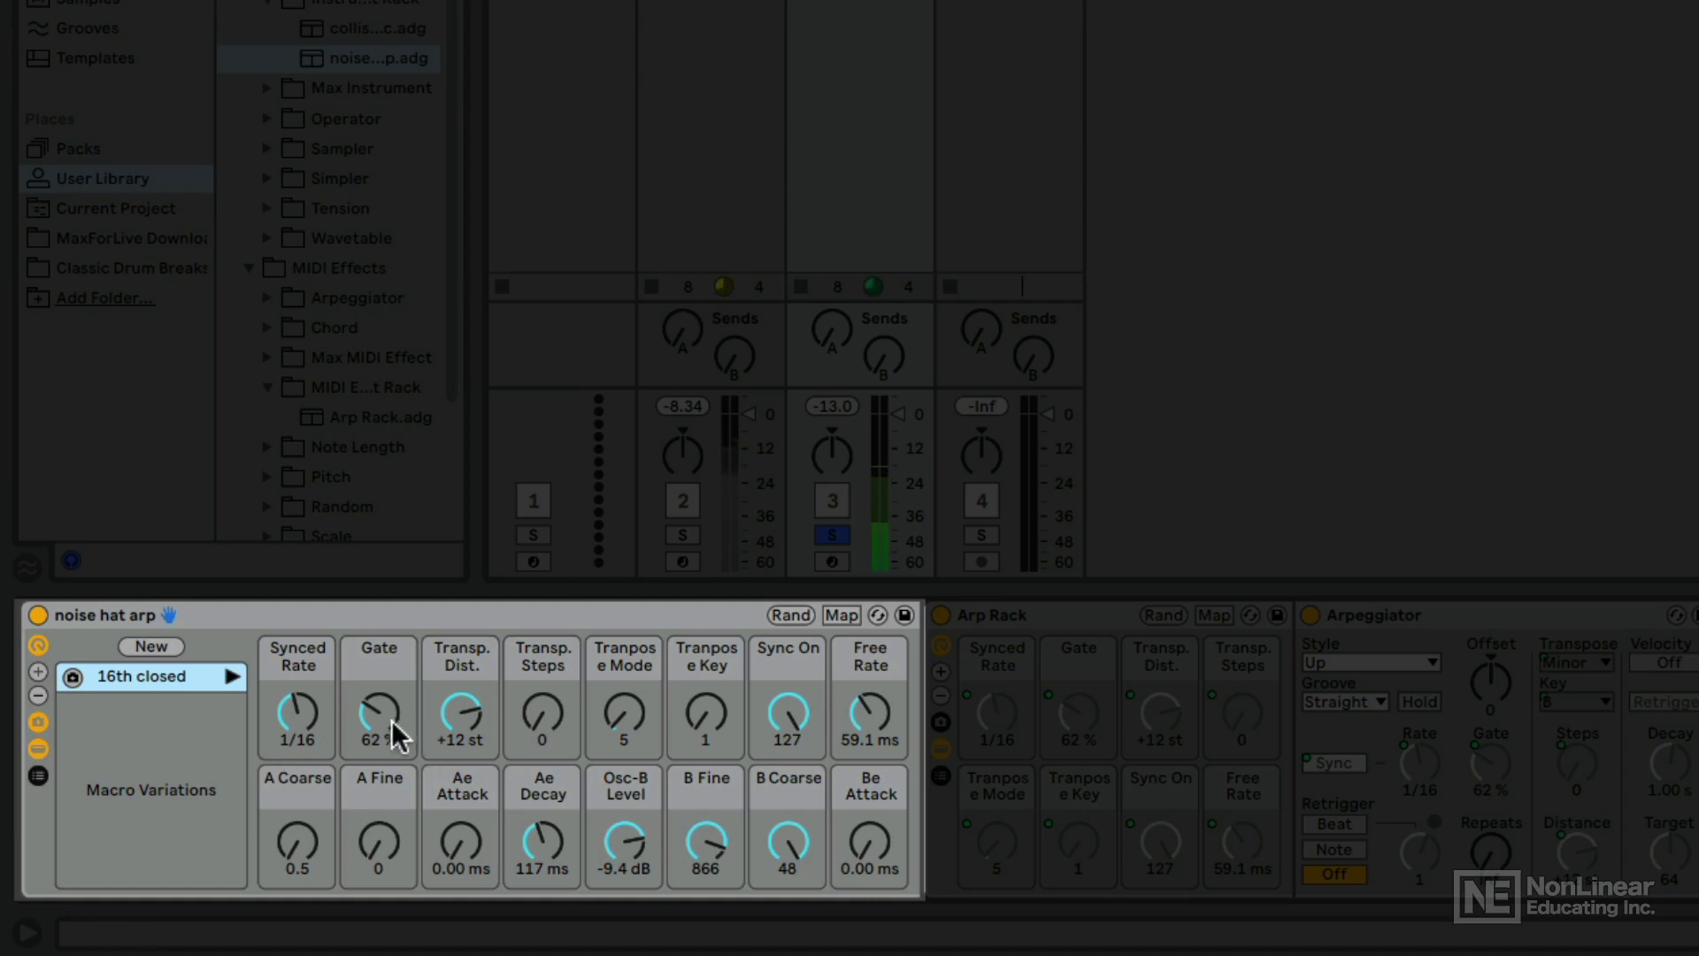
# Lengthen Ae Decay to about 1.58 s and store it as a new variation.
pyautogui.moveTo(561, 858); pyautogui.dragTo(561, 836)
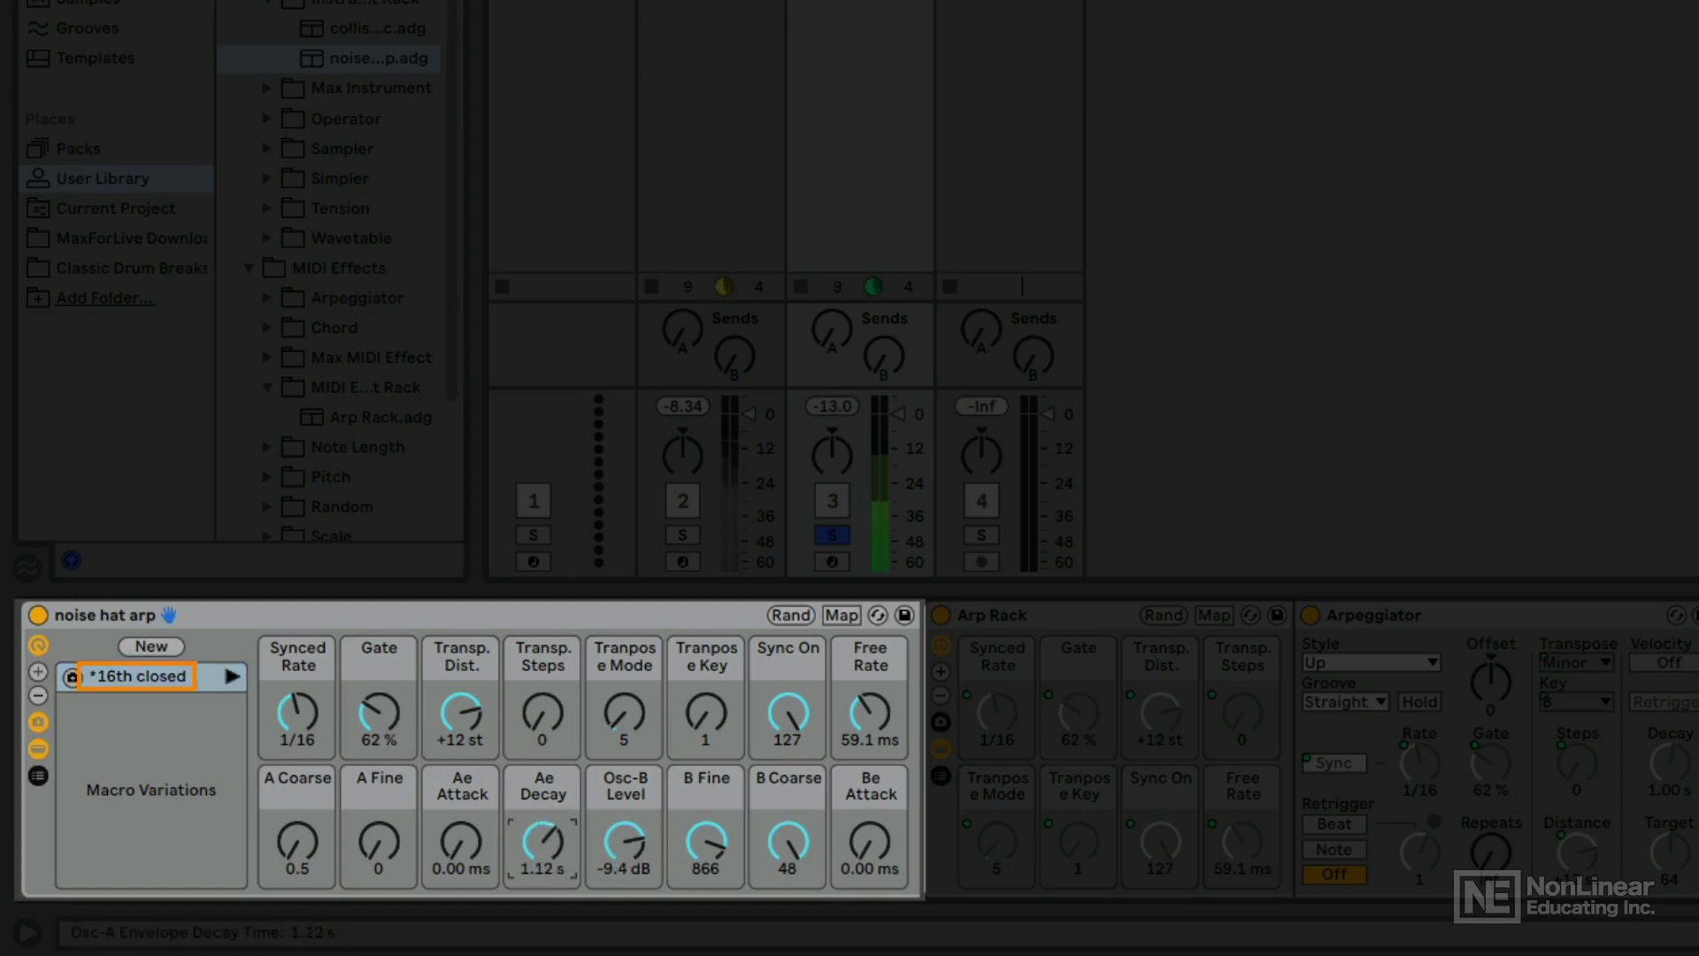
pyautogui.moveTo(542, 841)
pyautogui.mouseDown()
pyautogui.moveTo(543, 814)
pyautogui.moveTo(543, 853)
pyautogui.moveTo(559, 857)
pyautogui.mouseUp()
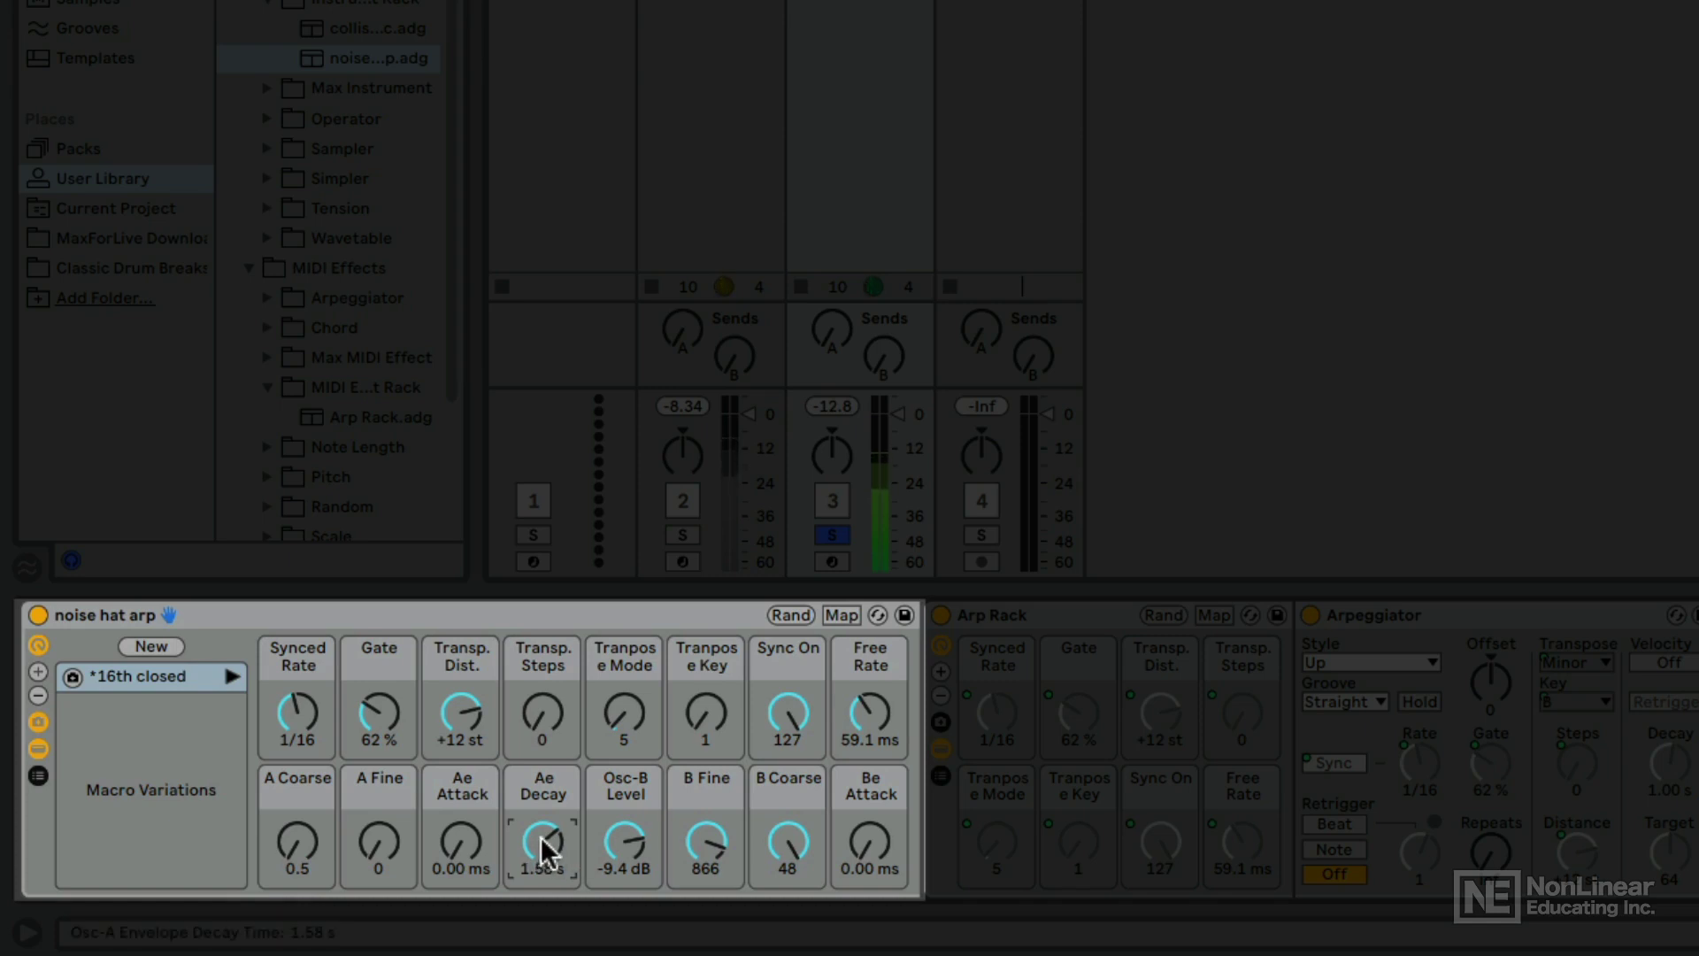
pyautogui.click(148, 645)
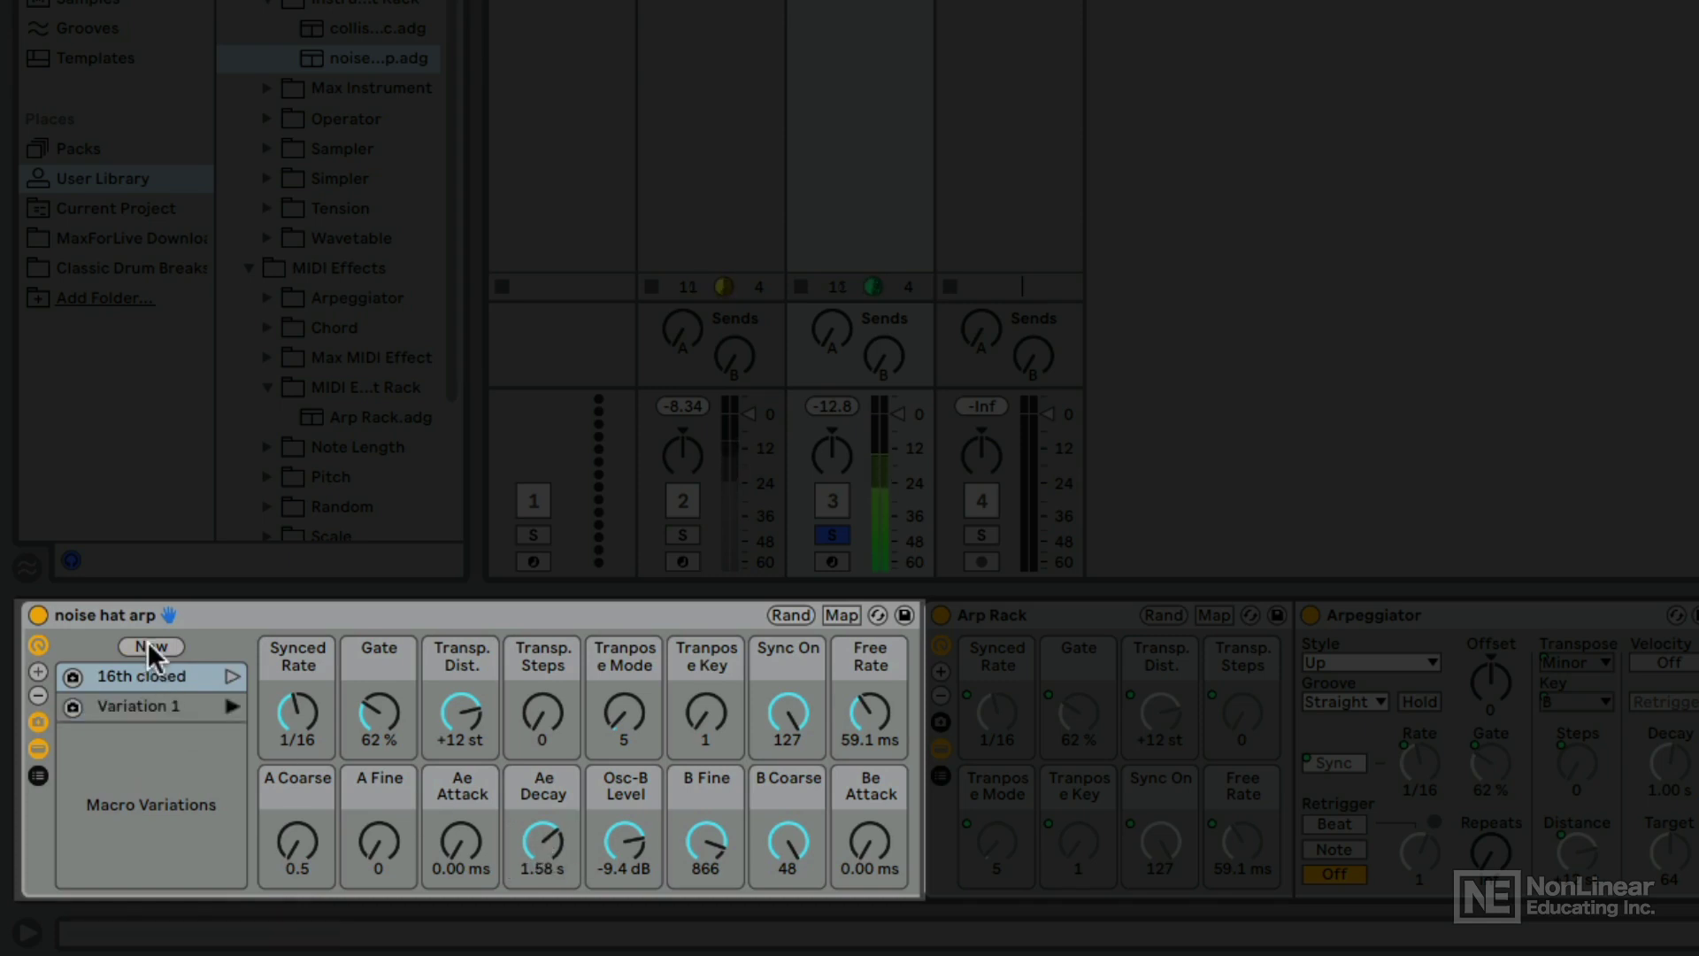
# Rename Variation 1 to '16th open'.
pyautogui.click(124, 704)
pyautogui.rightClick(124, 704)
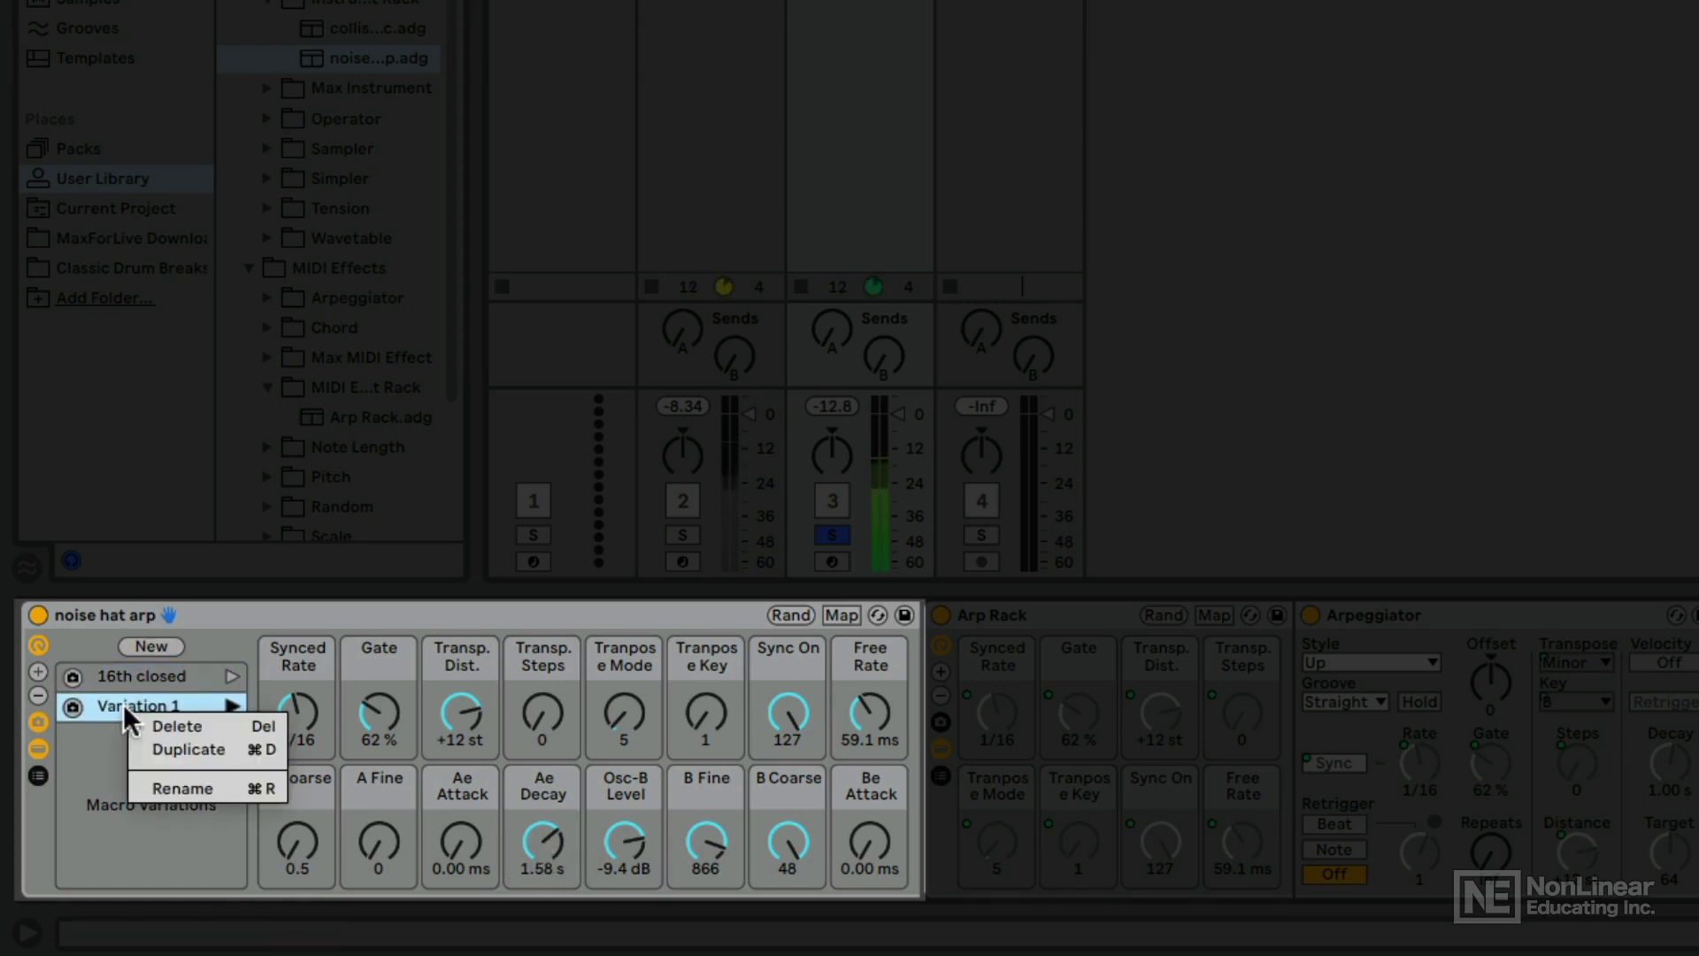
pyautogui.click(165, 786)
pyautogui.write('16th c')
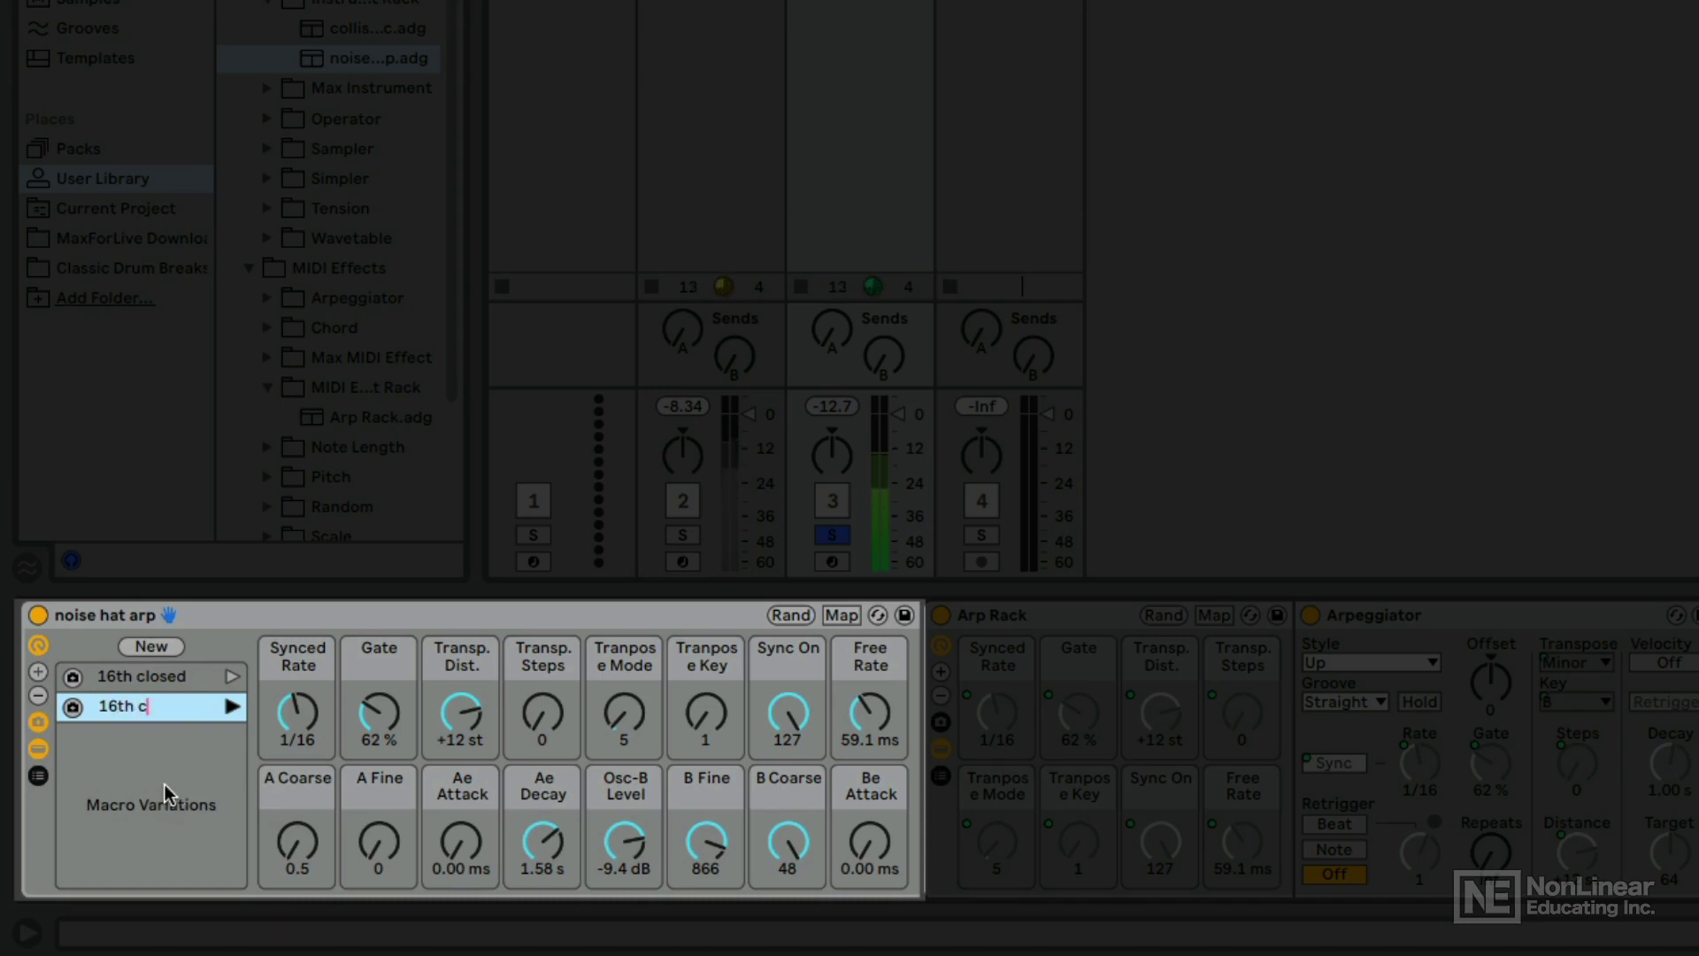
pyautogui.press('BackSpace')
pyautogui.write('open')
pyautogui.press('Return')
# Set the macros to Synced Rate 1/12, Ae Attack 101 ms and Ae Decay 90.4 ms.
pyautogui.moveTo(293, 706); pyautogui.dragTo(294, 711)
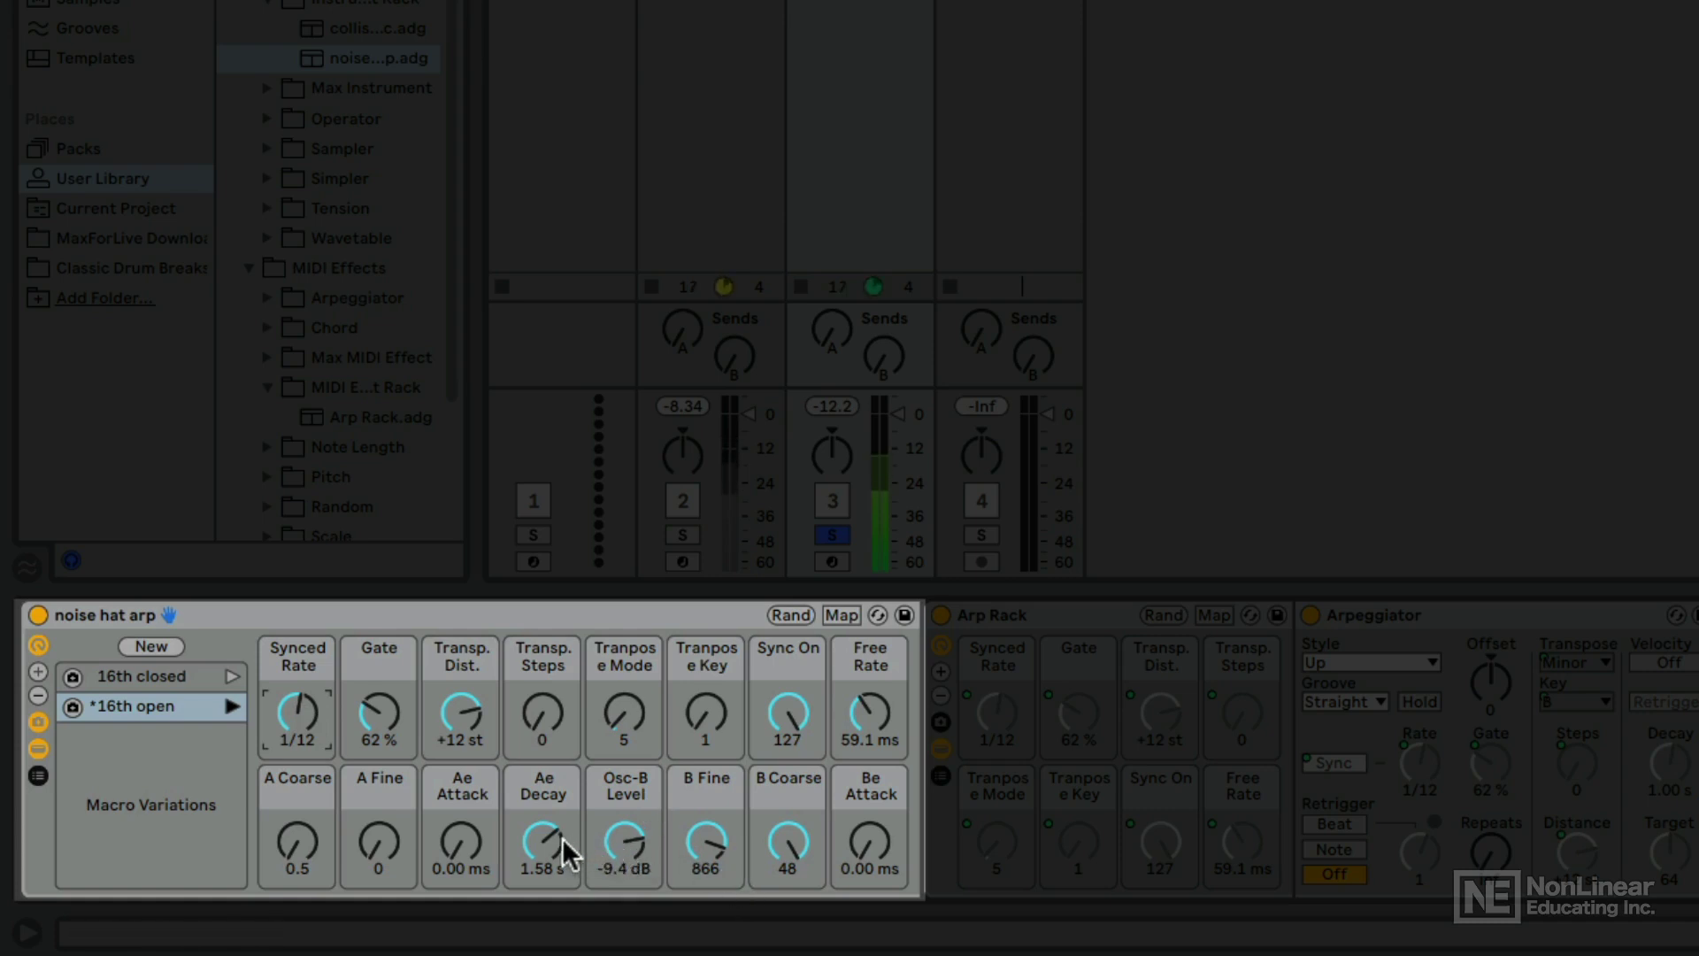
pyautogui.moveTo(544, 845); pyautogui.dragTo(544, 885)
pyautogui.moveTo(461, 840); pyautogui.dragTo(461, 801)
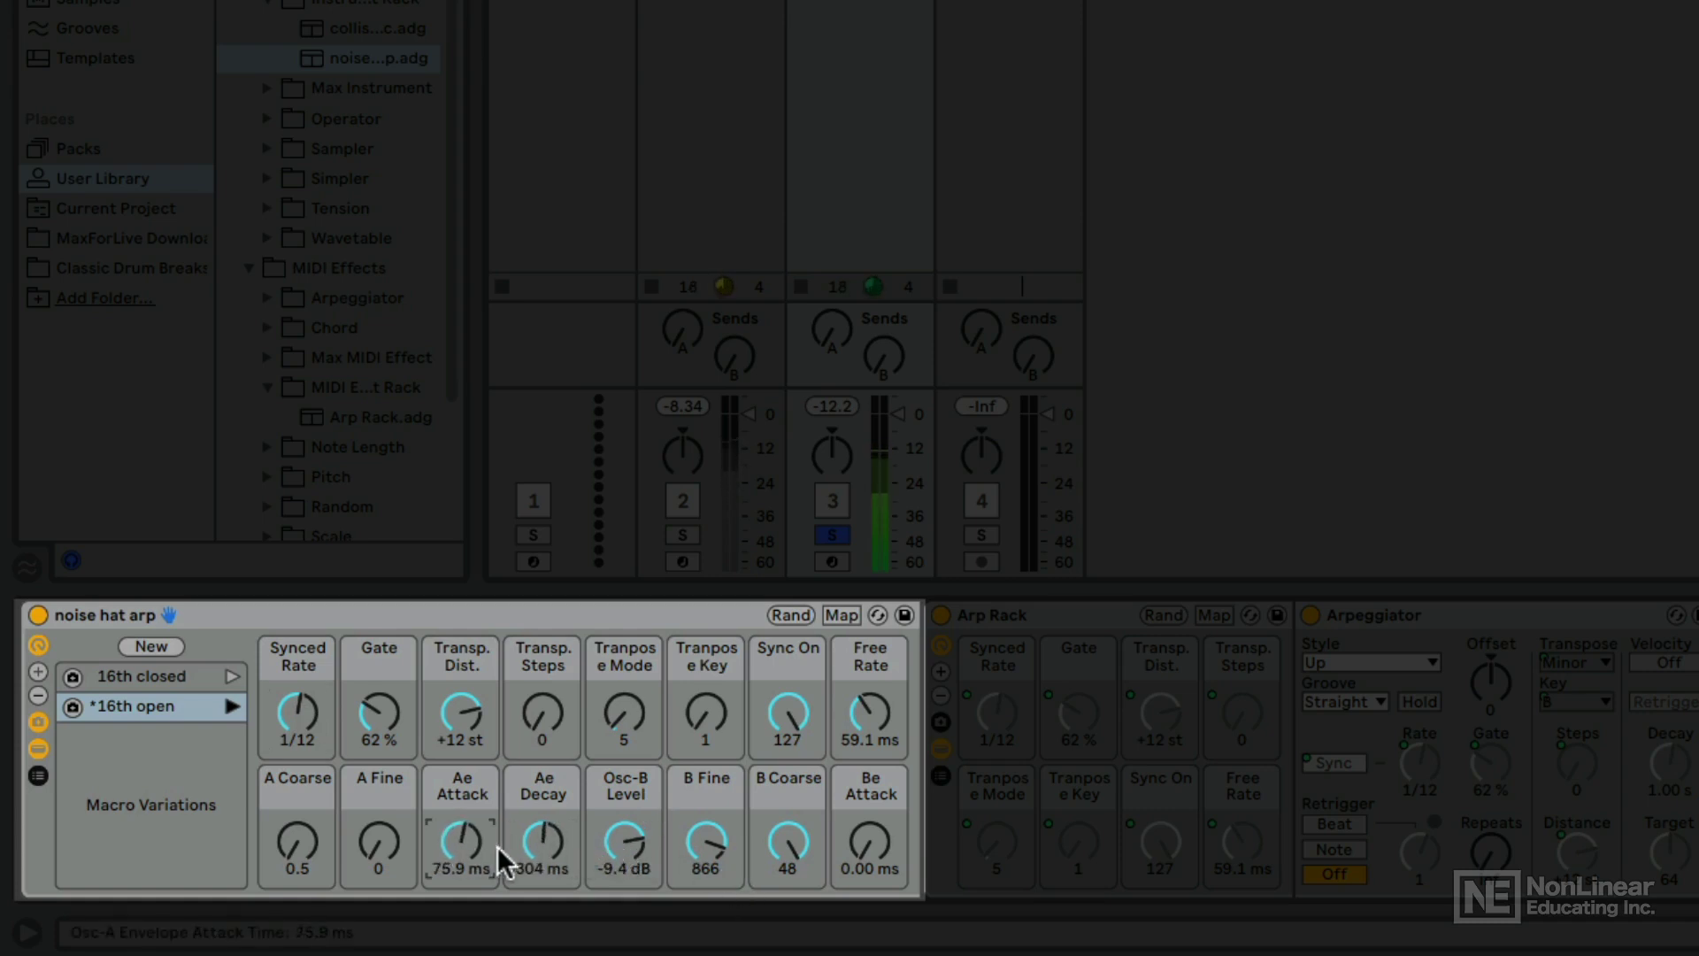
pyautogui.moveTo(542, 845); pyautogui.dragTo(502, 839)
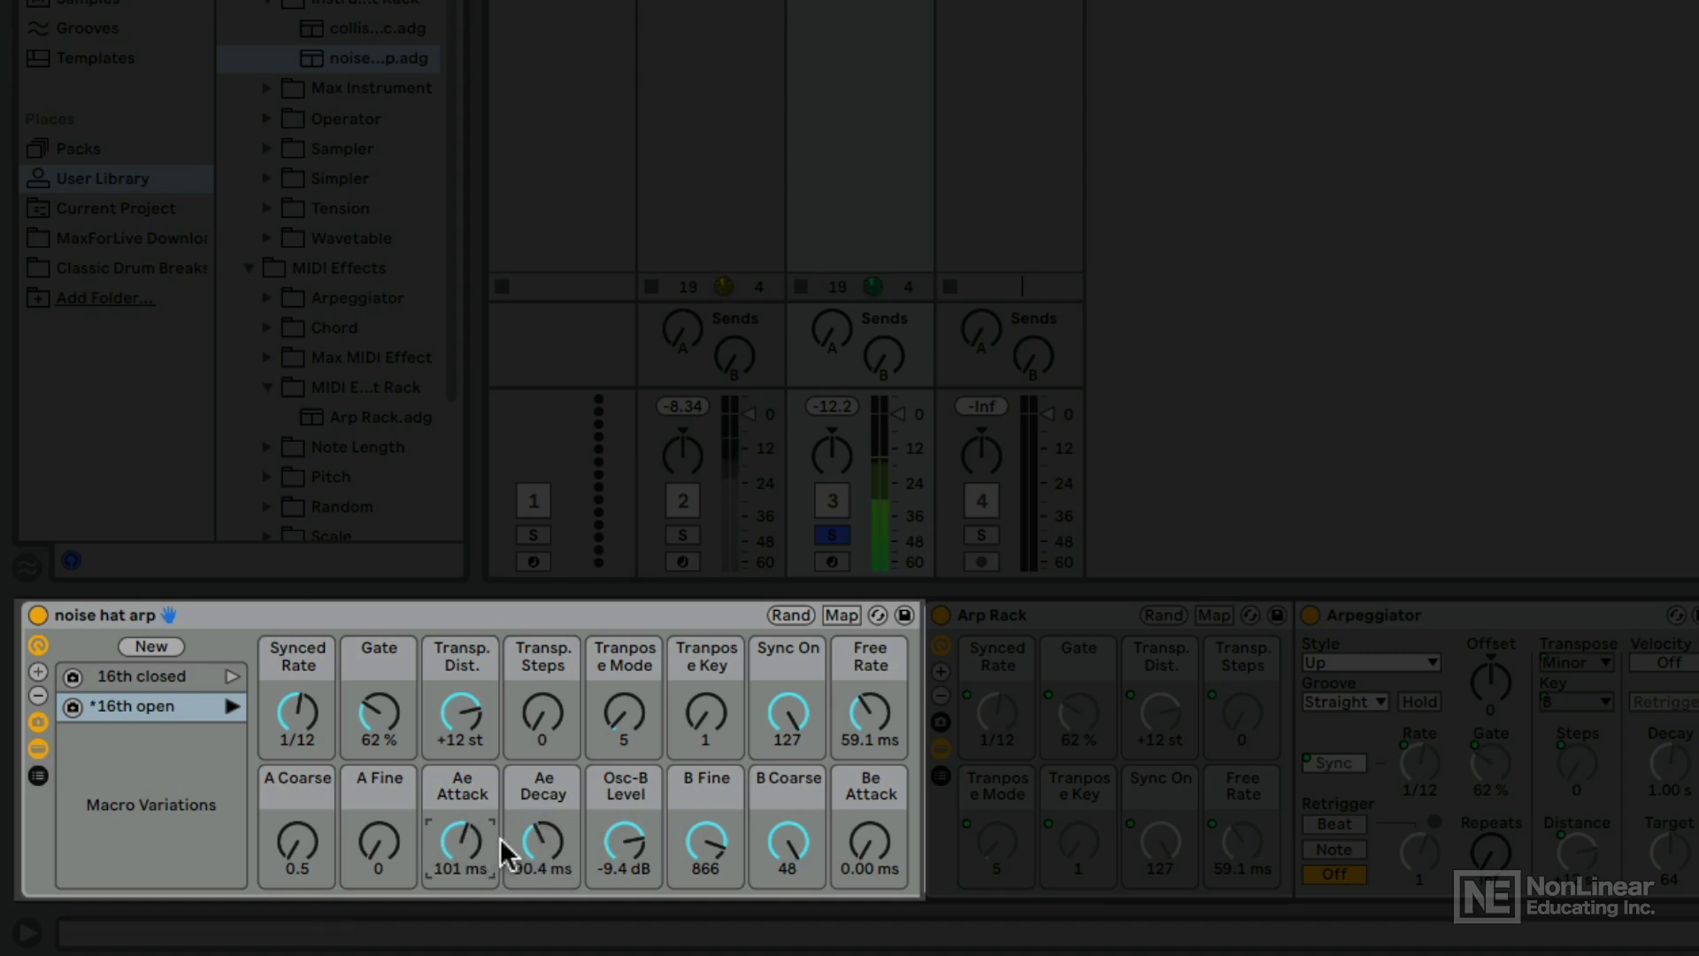
# Save the 1/12-rate settings as a new variation named '8th T open', then recall '16th closed'.
pyautogui.click(167, 647)
pyautogui.click(158, 737)
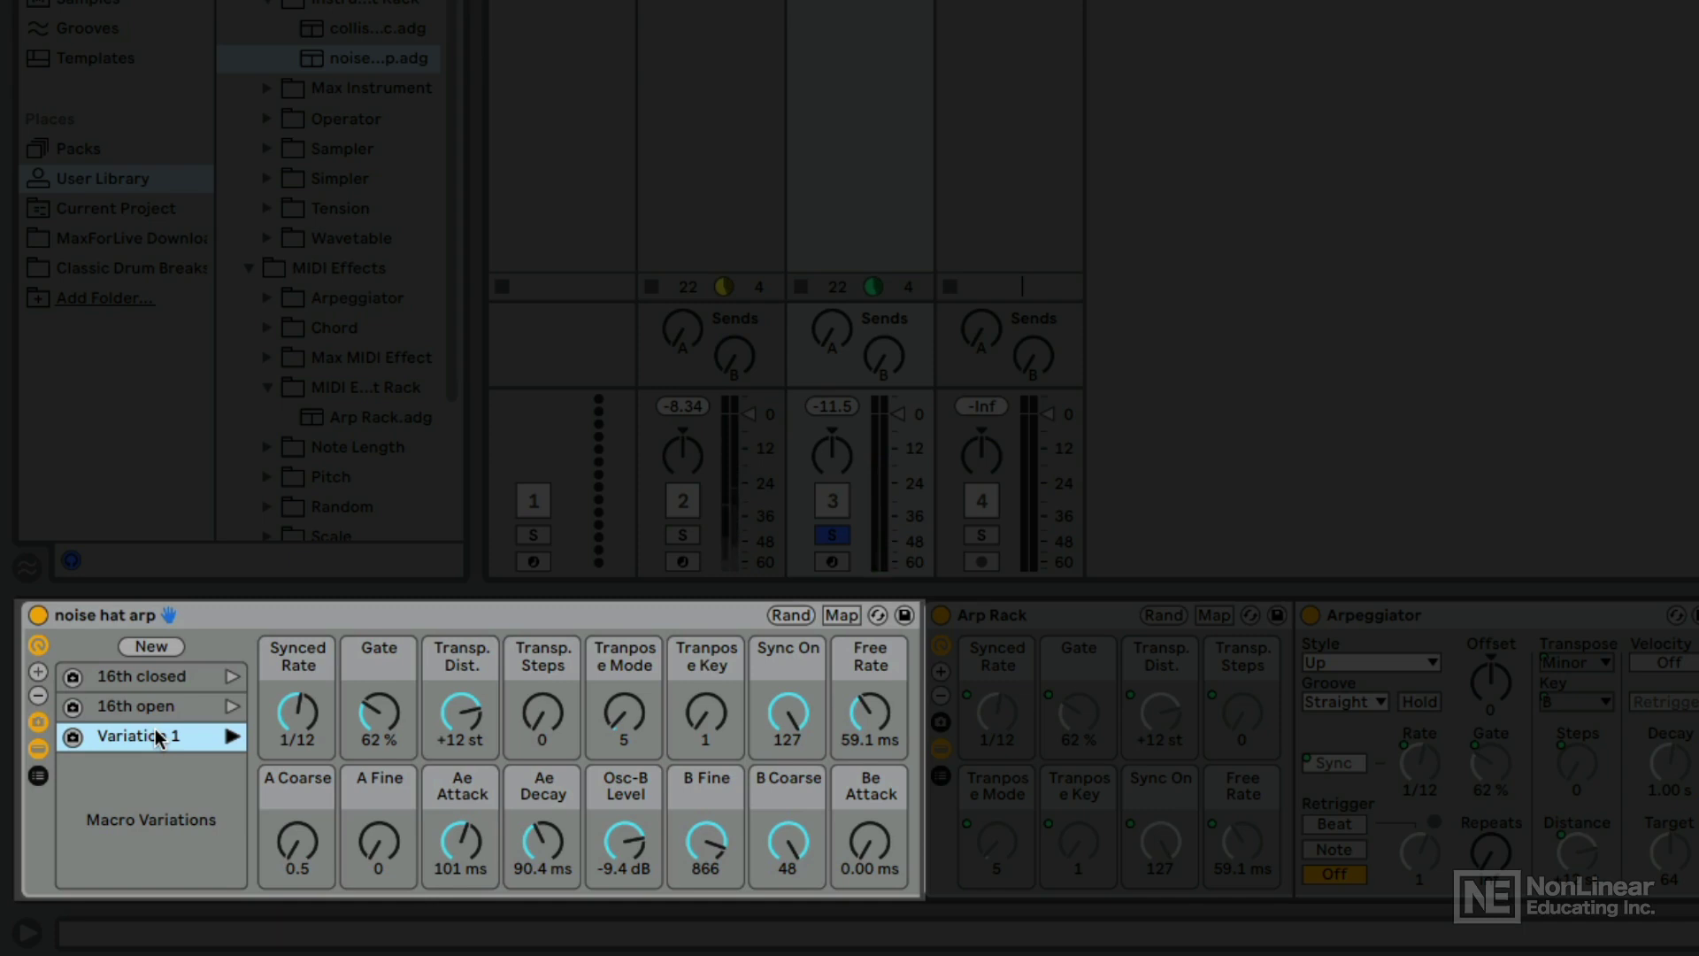
pyautogui.rightClick(158, 737)
pyautogui.click(186, 810)
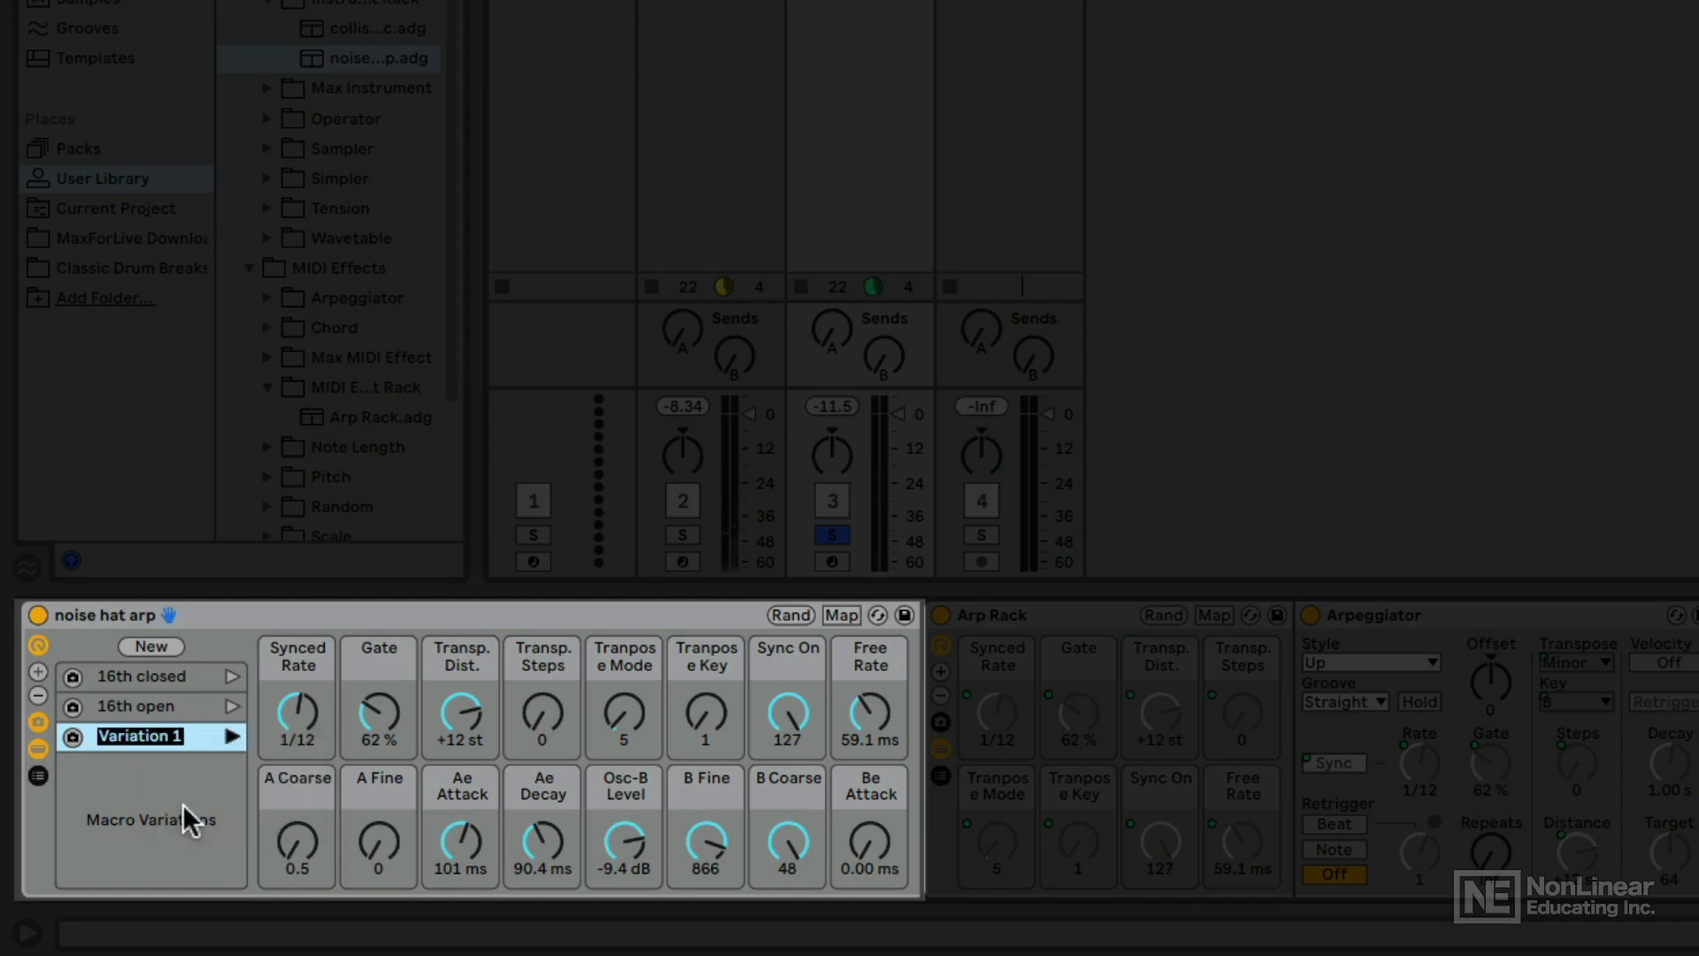
pyautogui.write('8th')
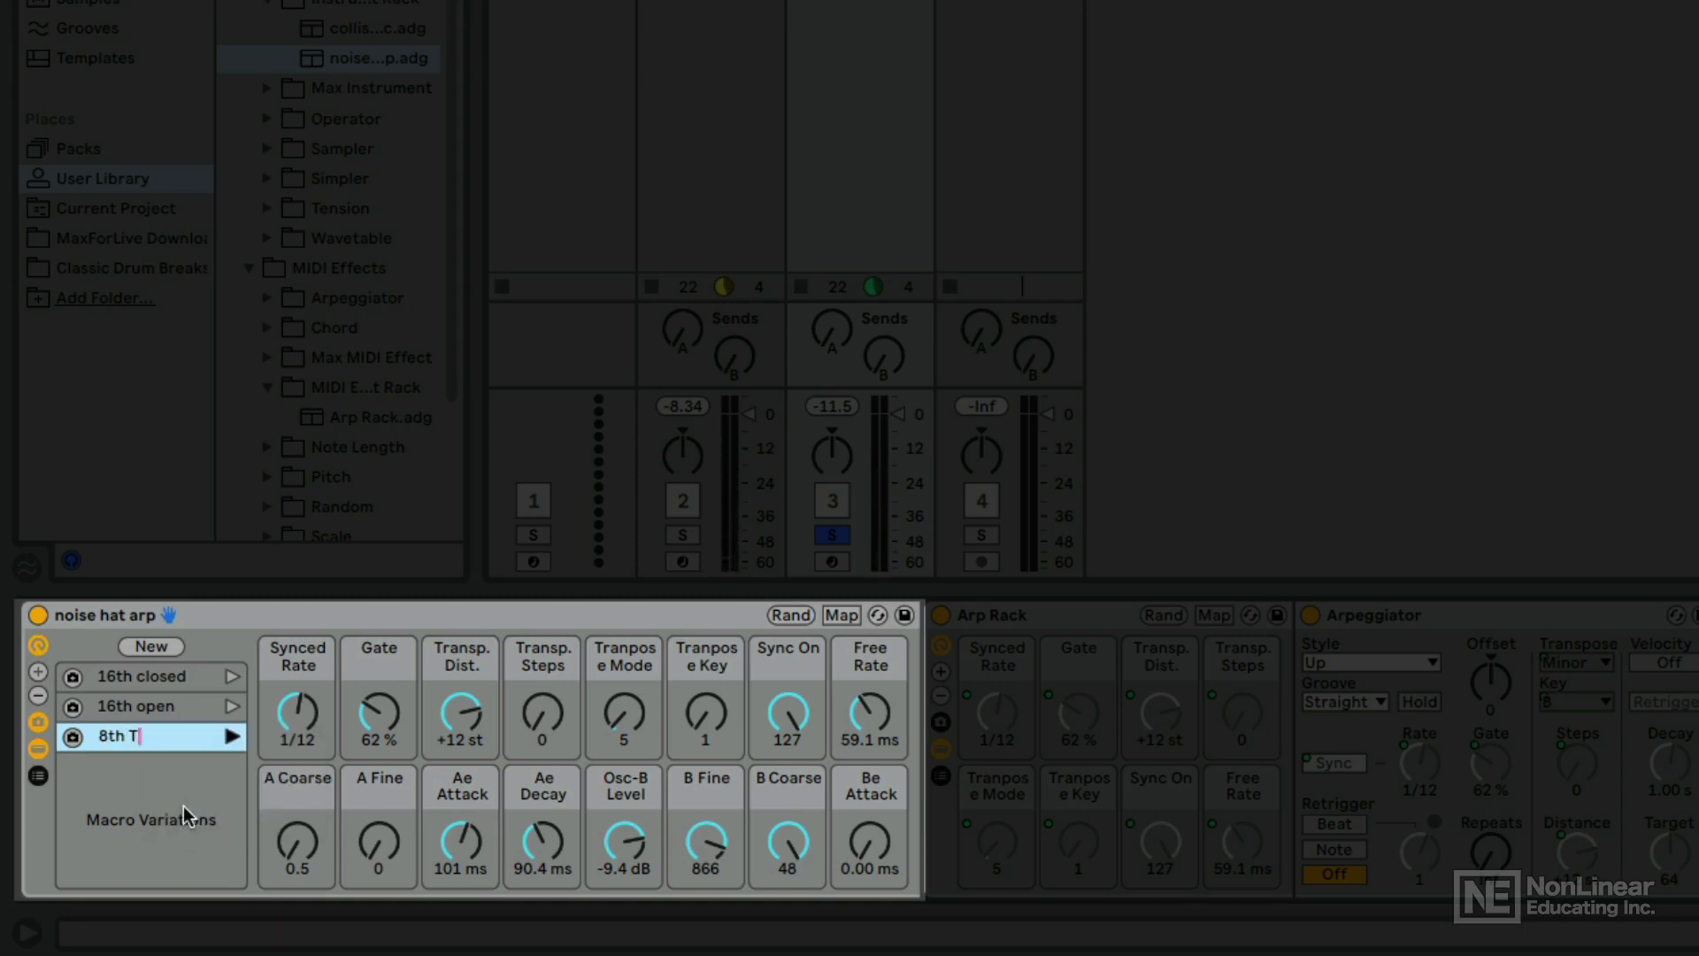
pyautogui.write(' T open')
pyautogui.press('Return')
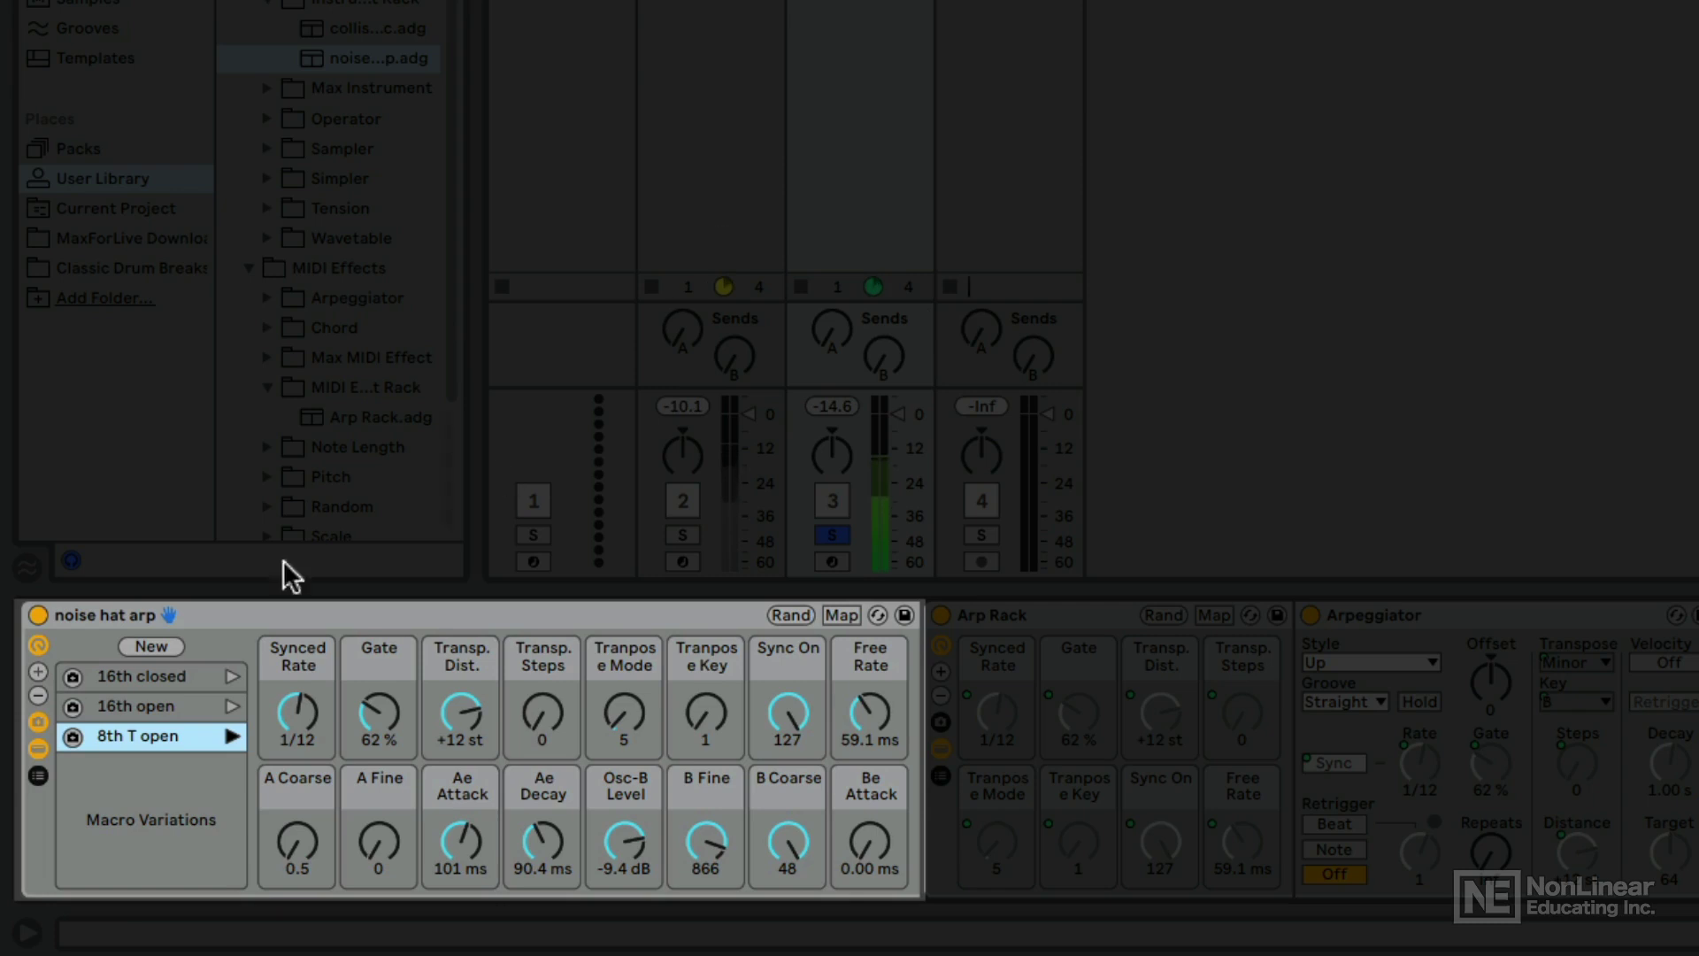
pyautogui.click(232, 676)
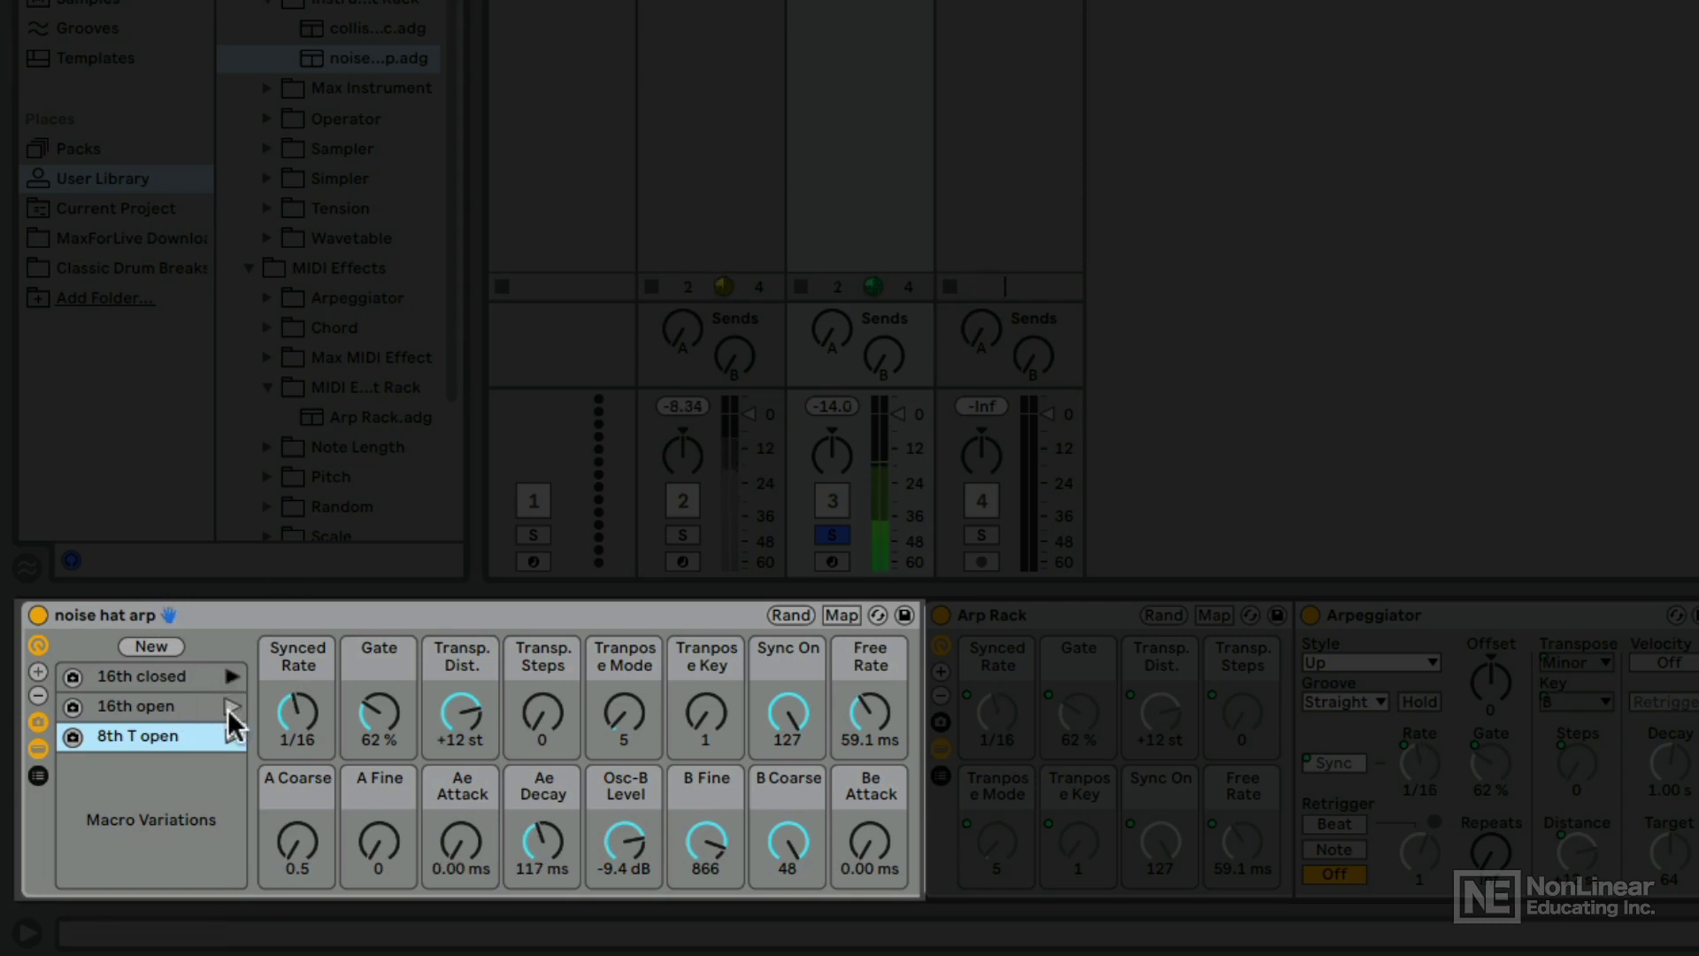
# Compare the variations, randomize the macros to 1/48 rate and 193% gate, and store as a new variation.
pyautogui.click(232, 736)
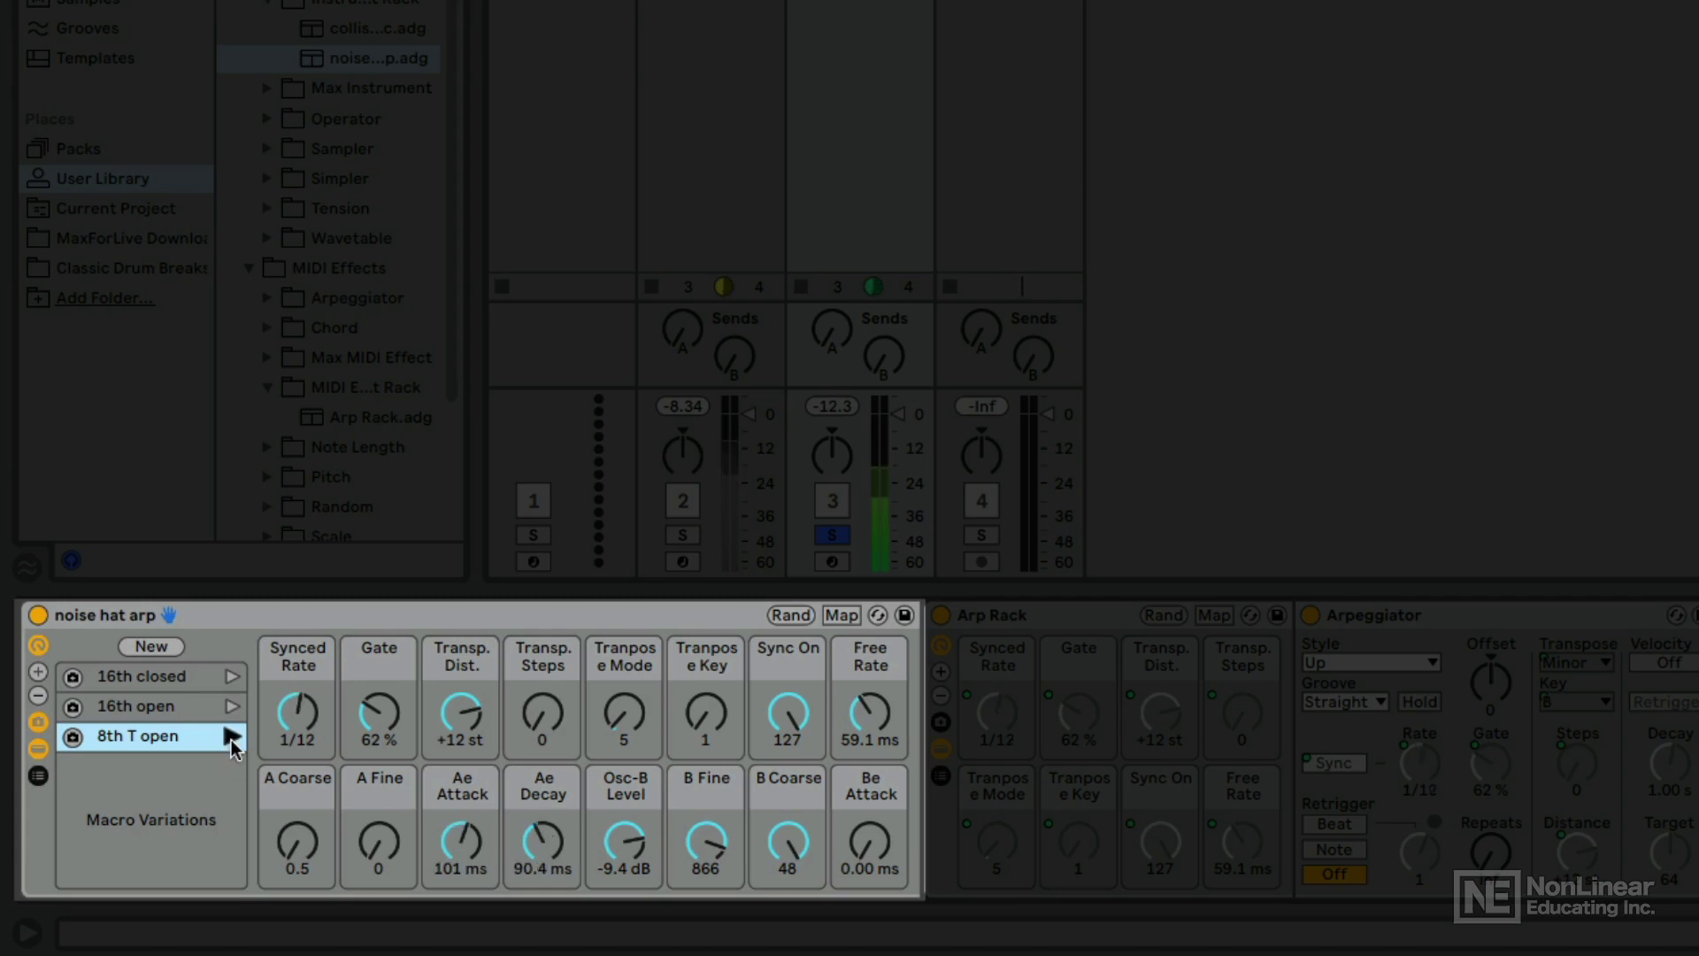
pyautogui.click(232, 675)
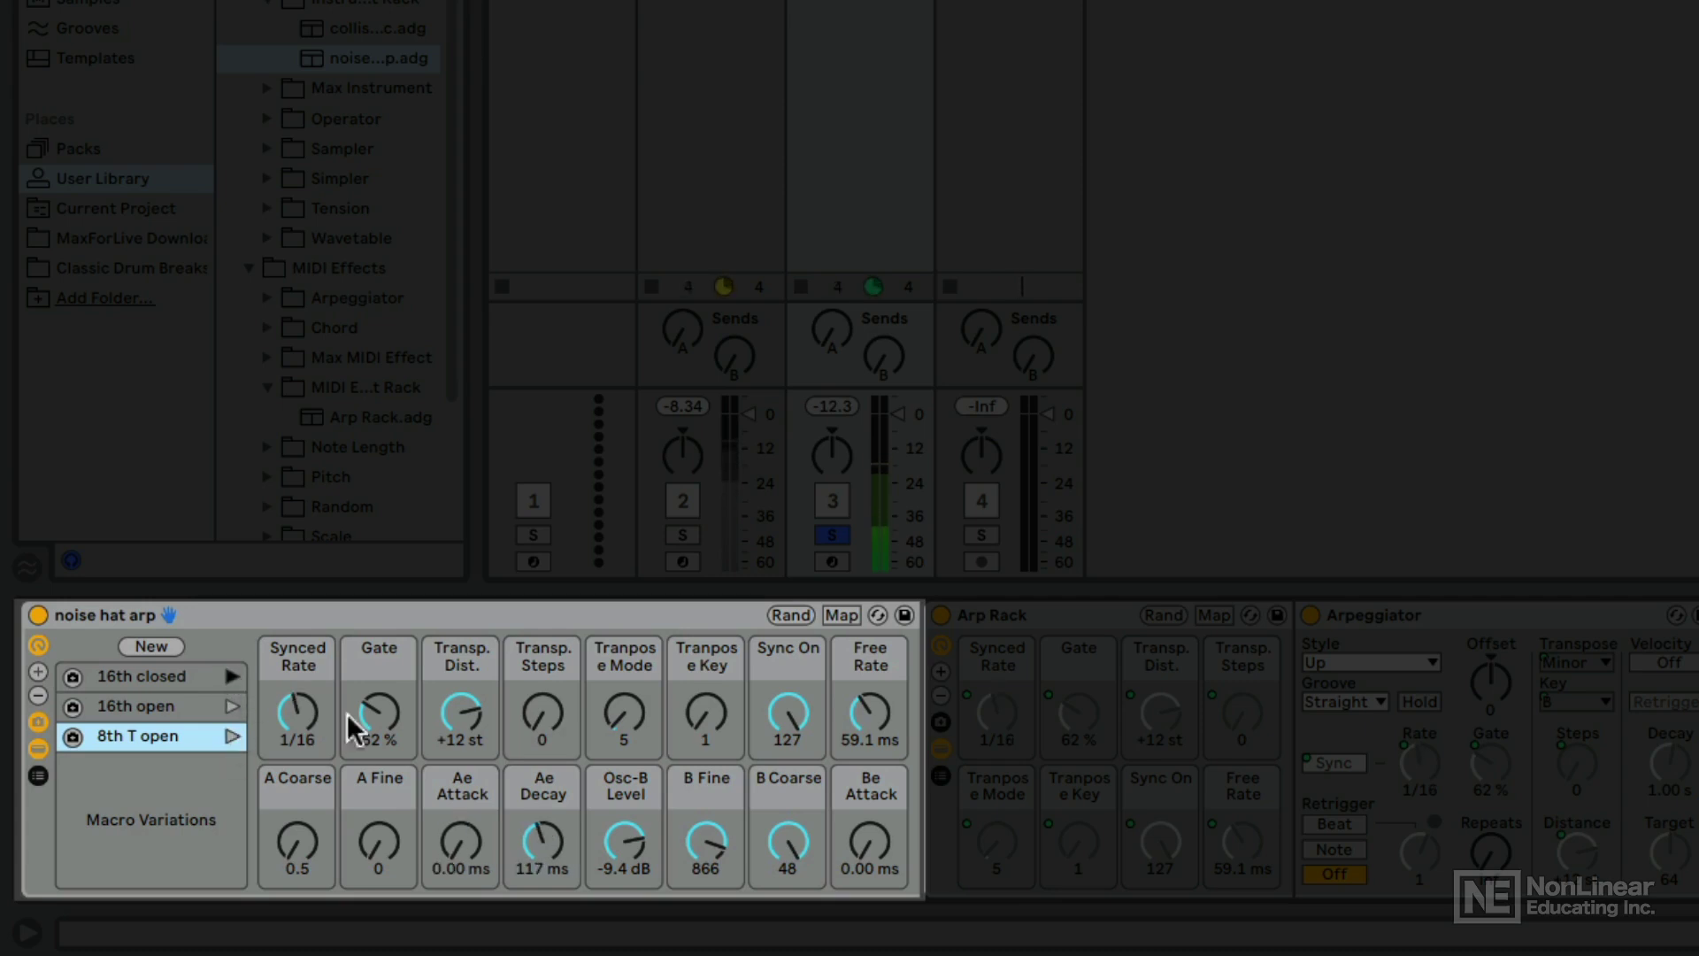
pyautogui.click(784, 613)
pyautogui.click(784, 613)
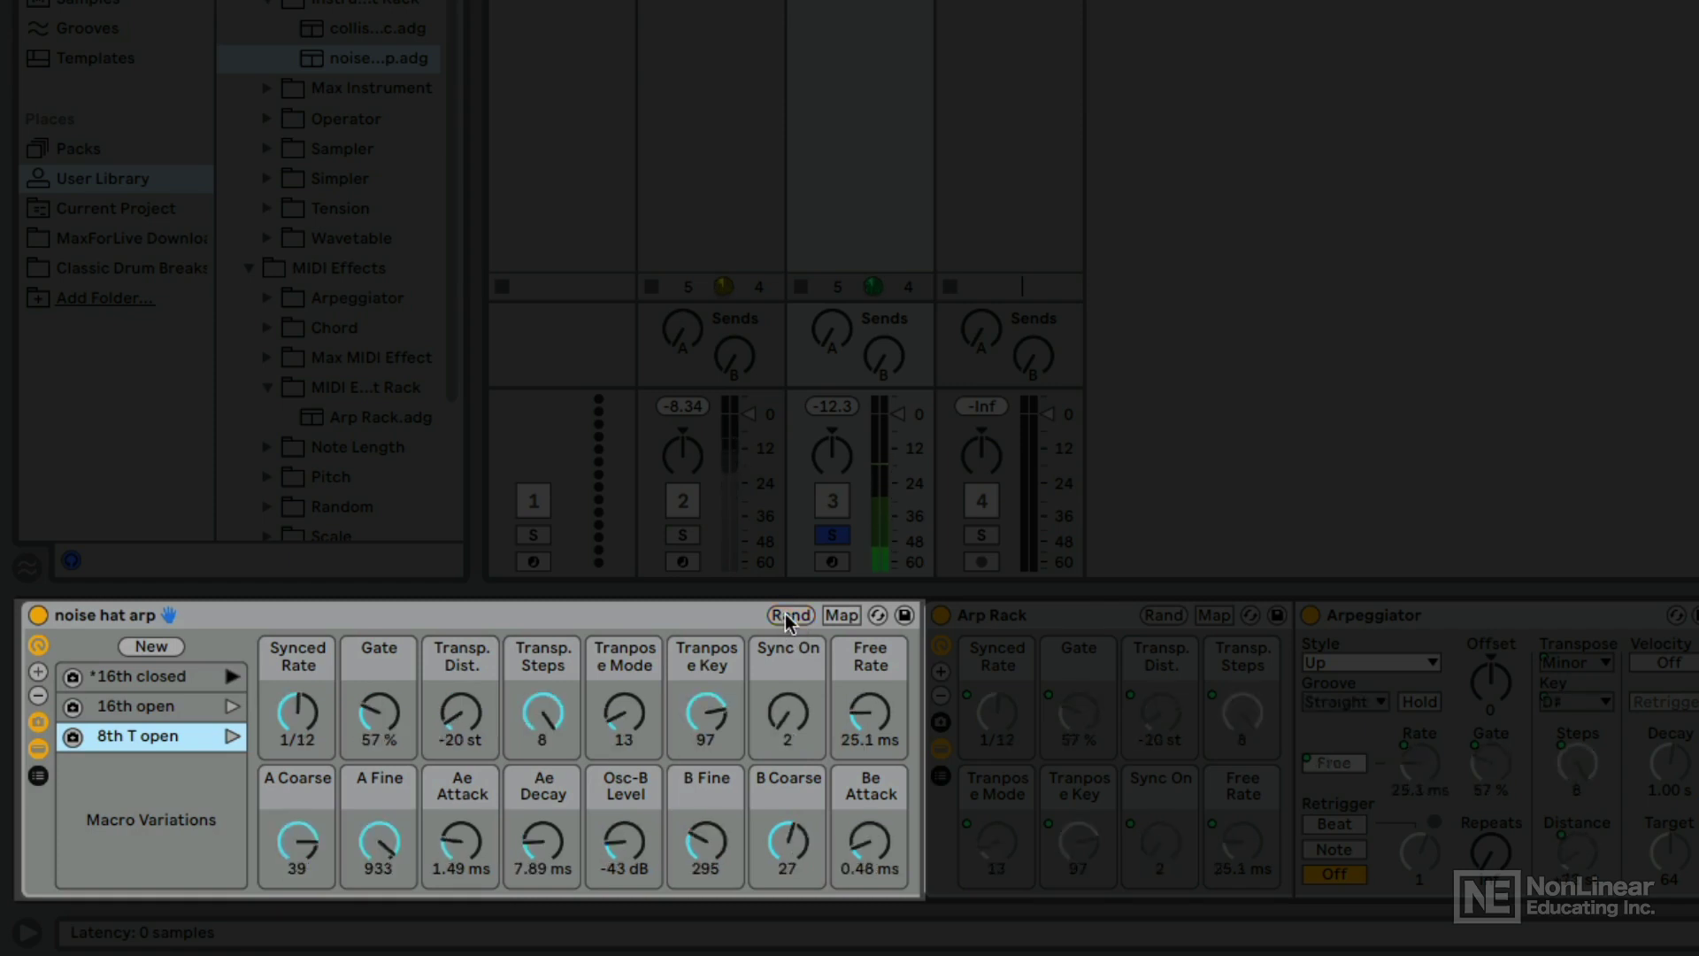
pyautogui.click(784, 613)
pyautogui.click(784, 614)
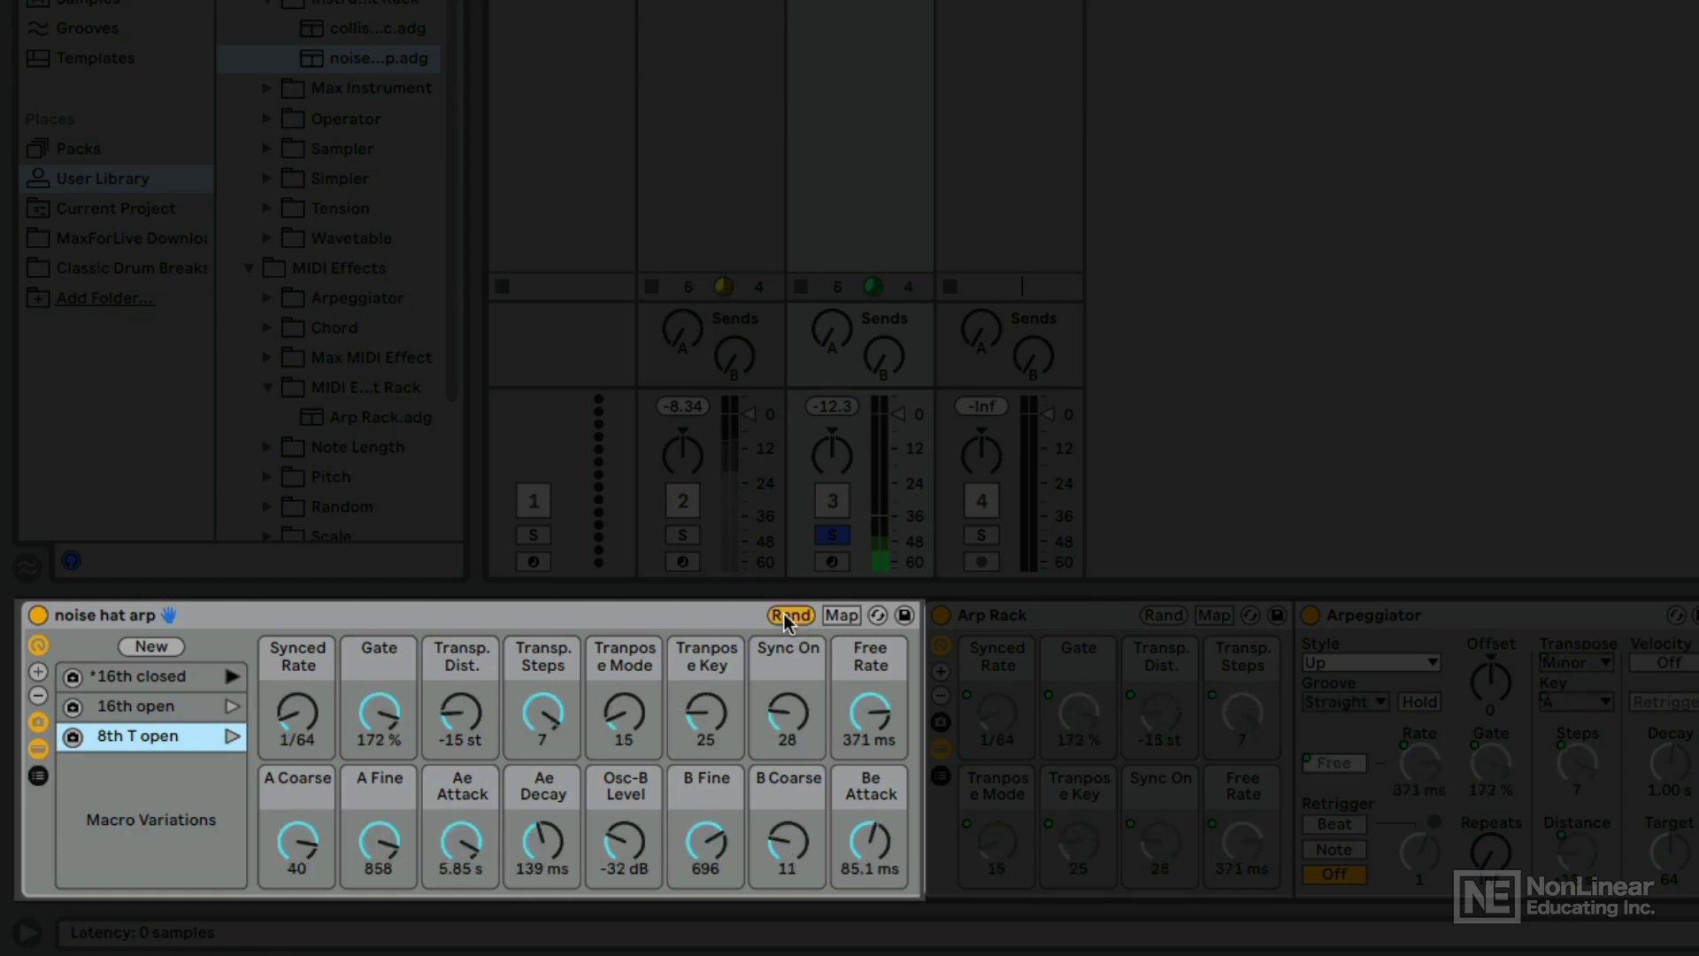
pyautogui.click(783, 614)
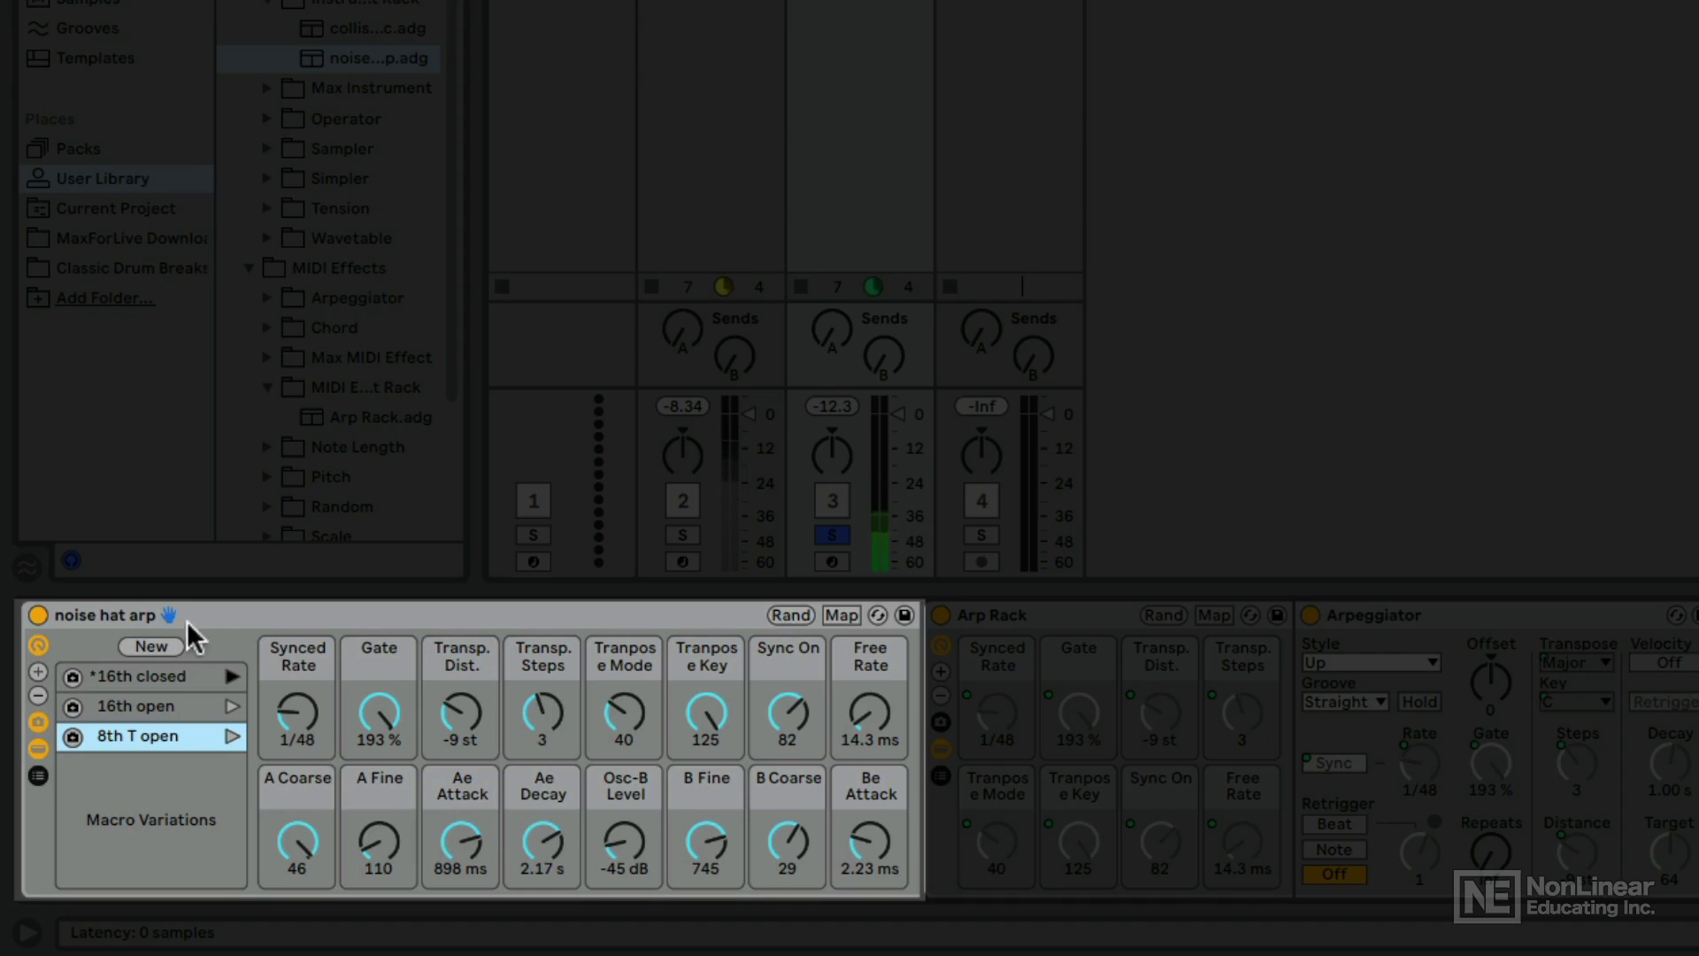
pyautogui.click(154, 644)
pyautogui.click(129, 766)
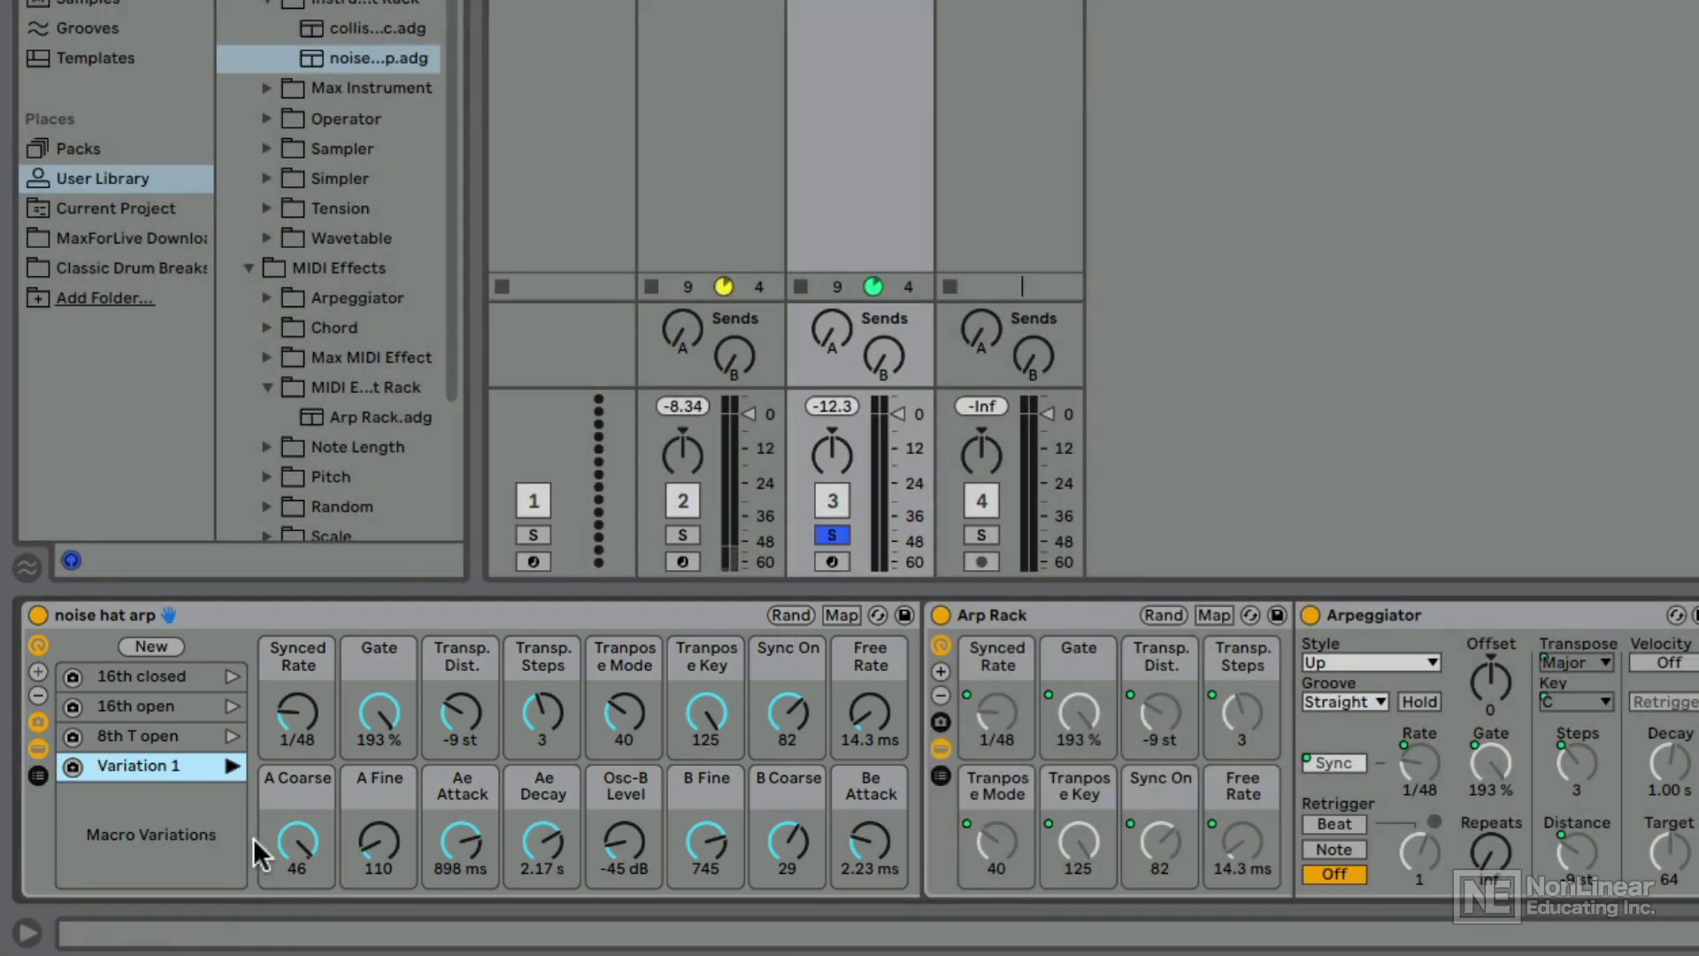
pyautogui.rightClick(298, 839)
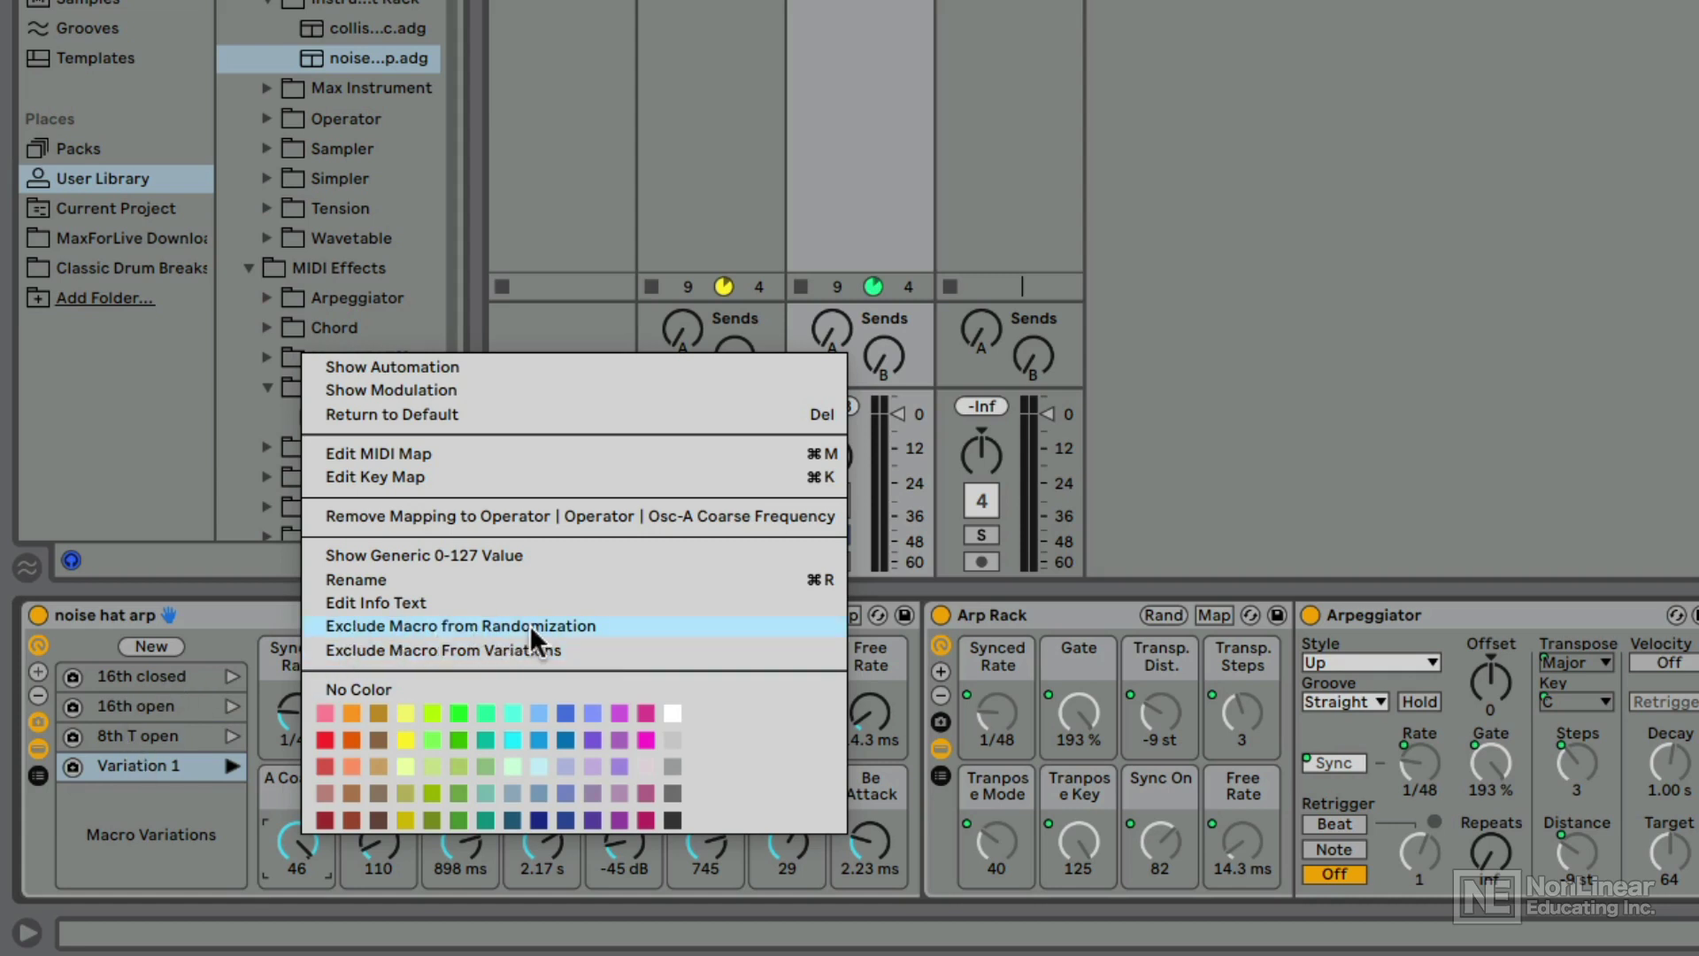
pyautogui.click(240, 609)
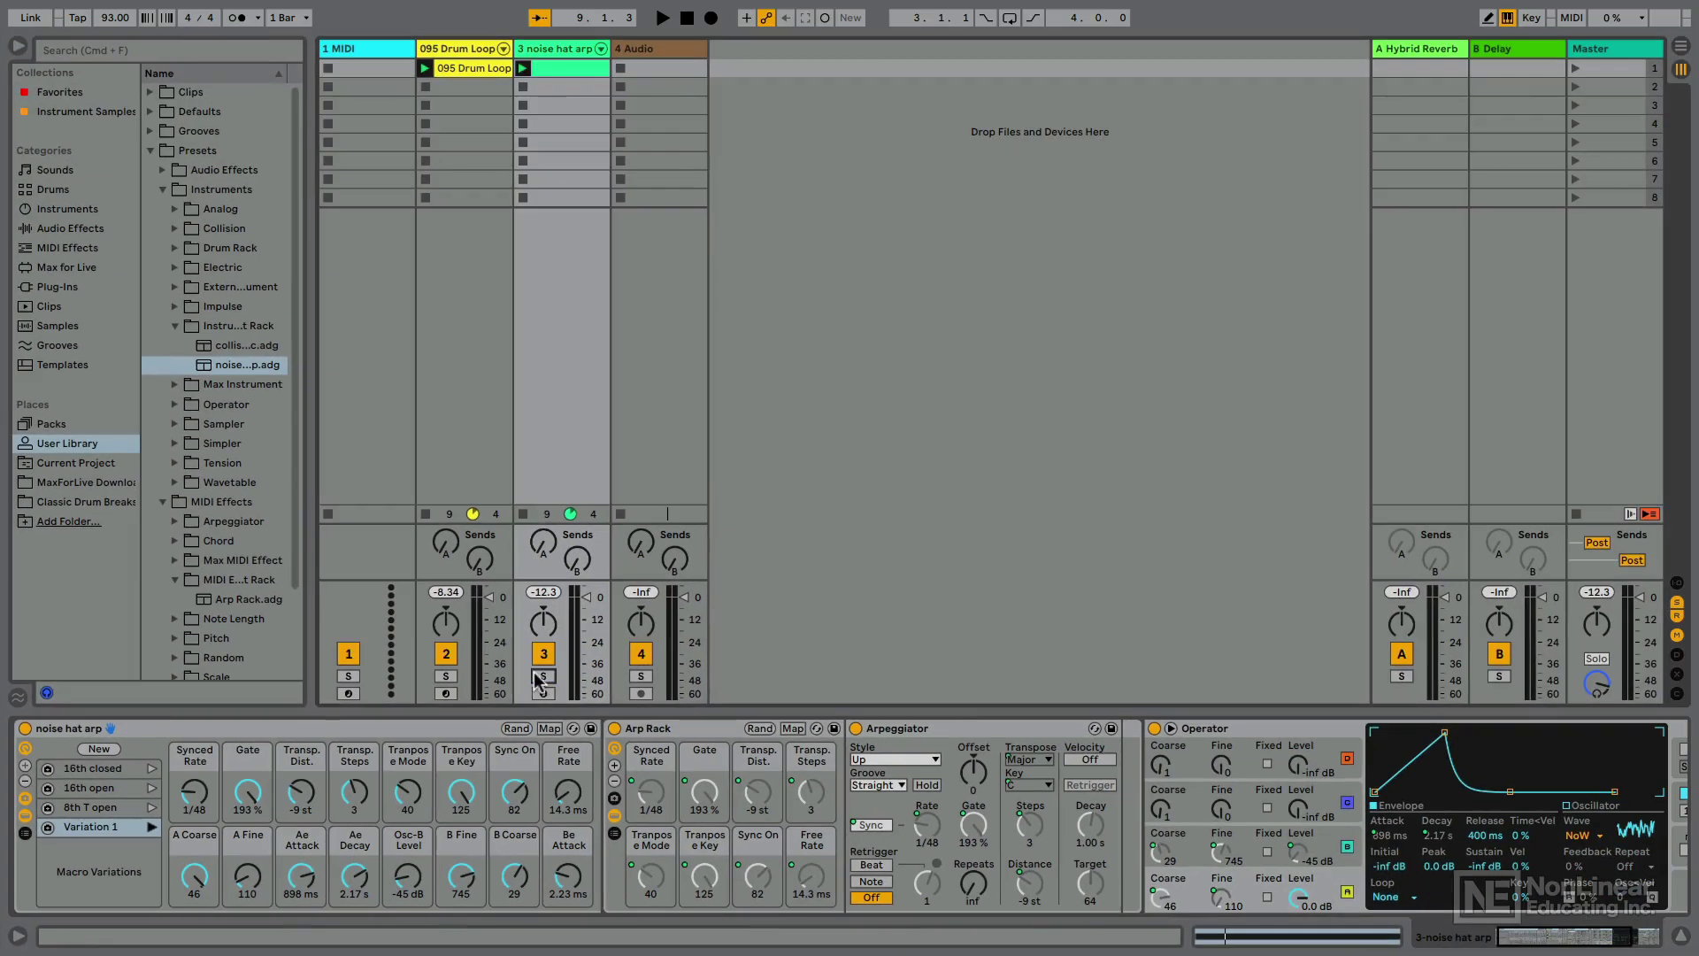
# Unsolo track 3 and show the 095 Drum Loop track's drum rack devices.
pyautogui.click(831, 534)
pyautogui.click(453, 50)
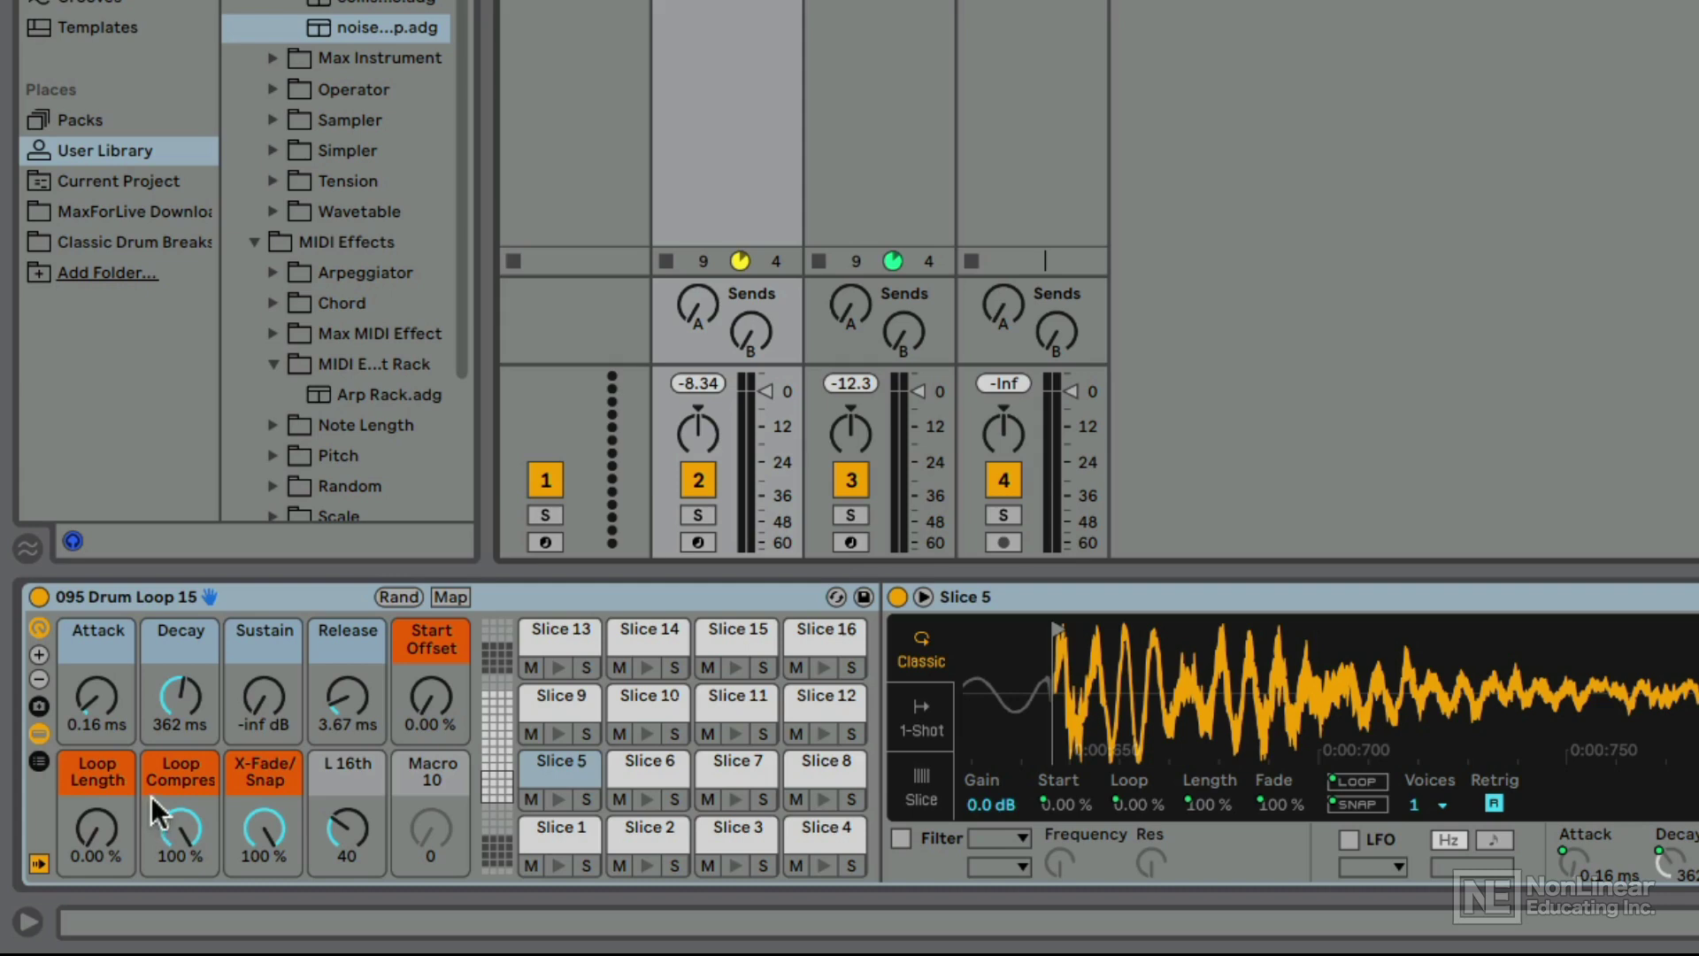
# Show the drum rack's Macro Variations, solo the drum loop, start playback, and store a first variation.
pyautogui.click(38, 706)
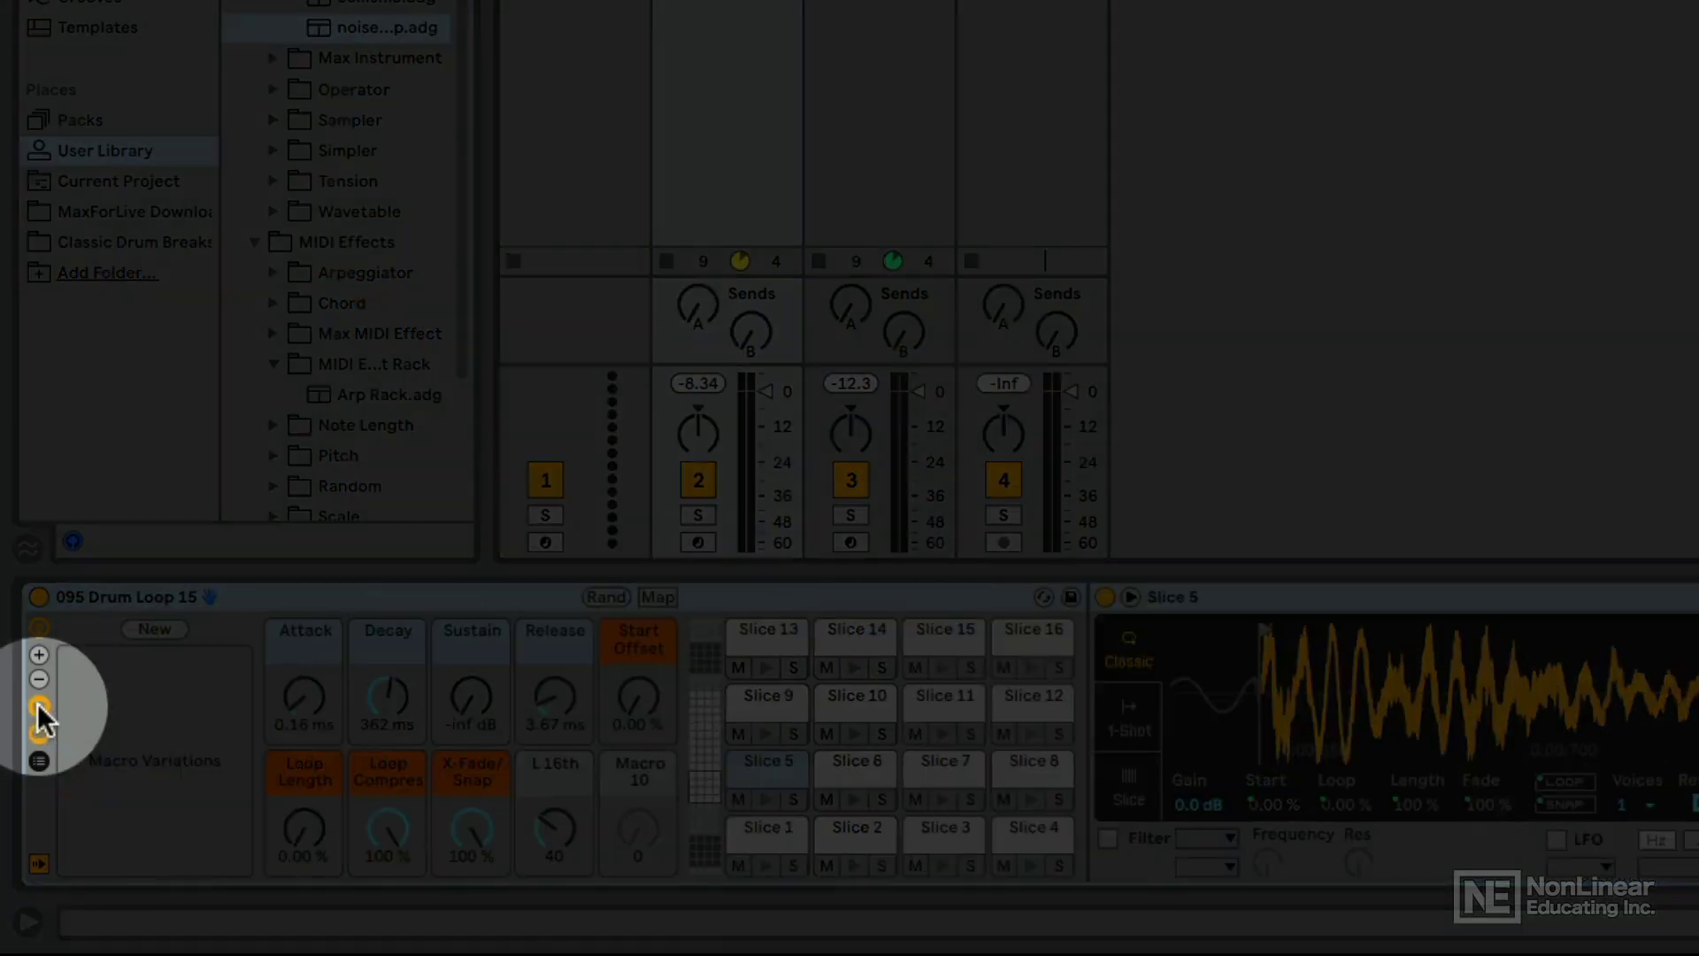
pyautogui.click(699, 512)
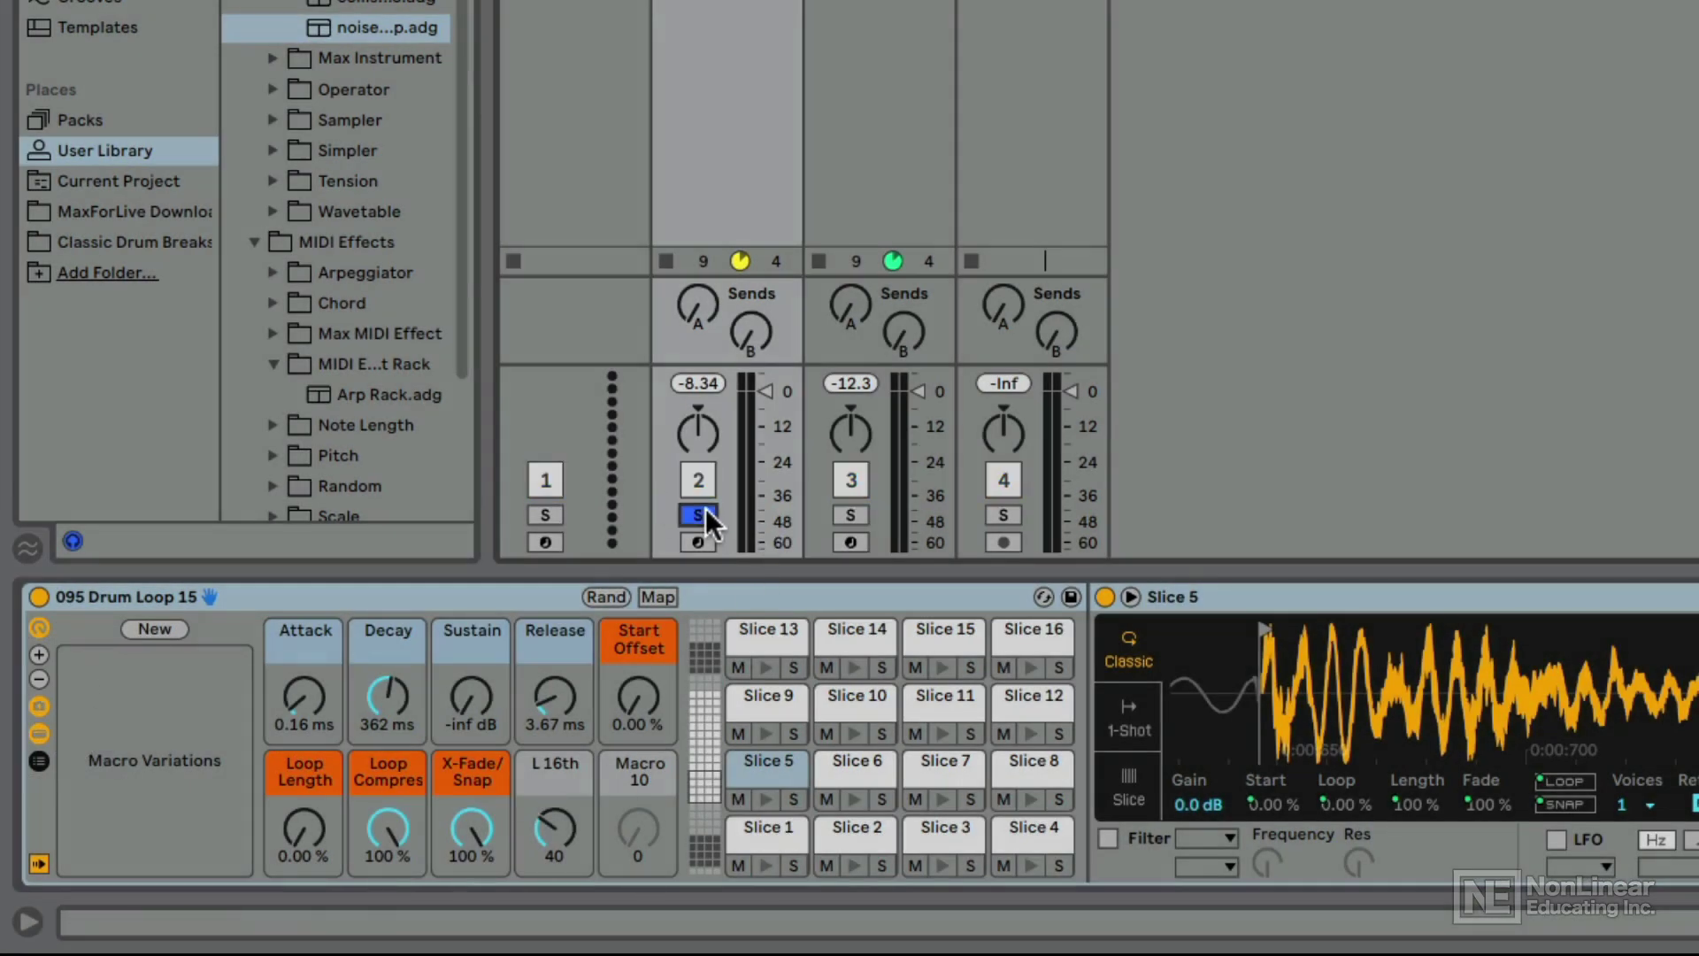
pyautogui.press('space')
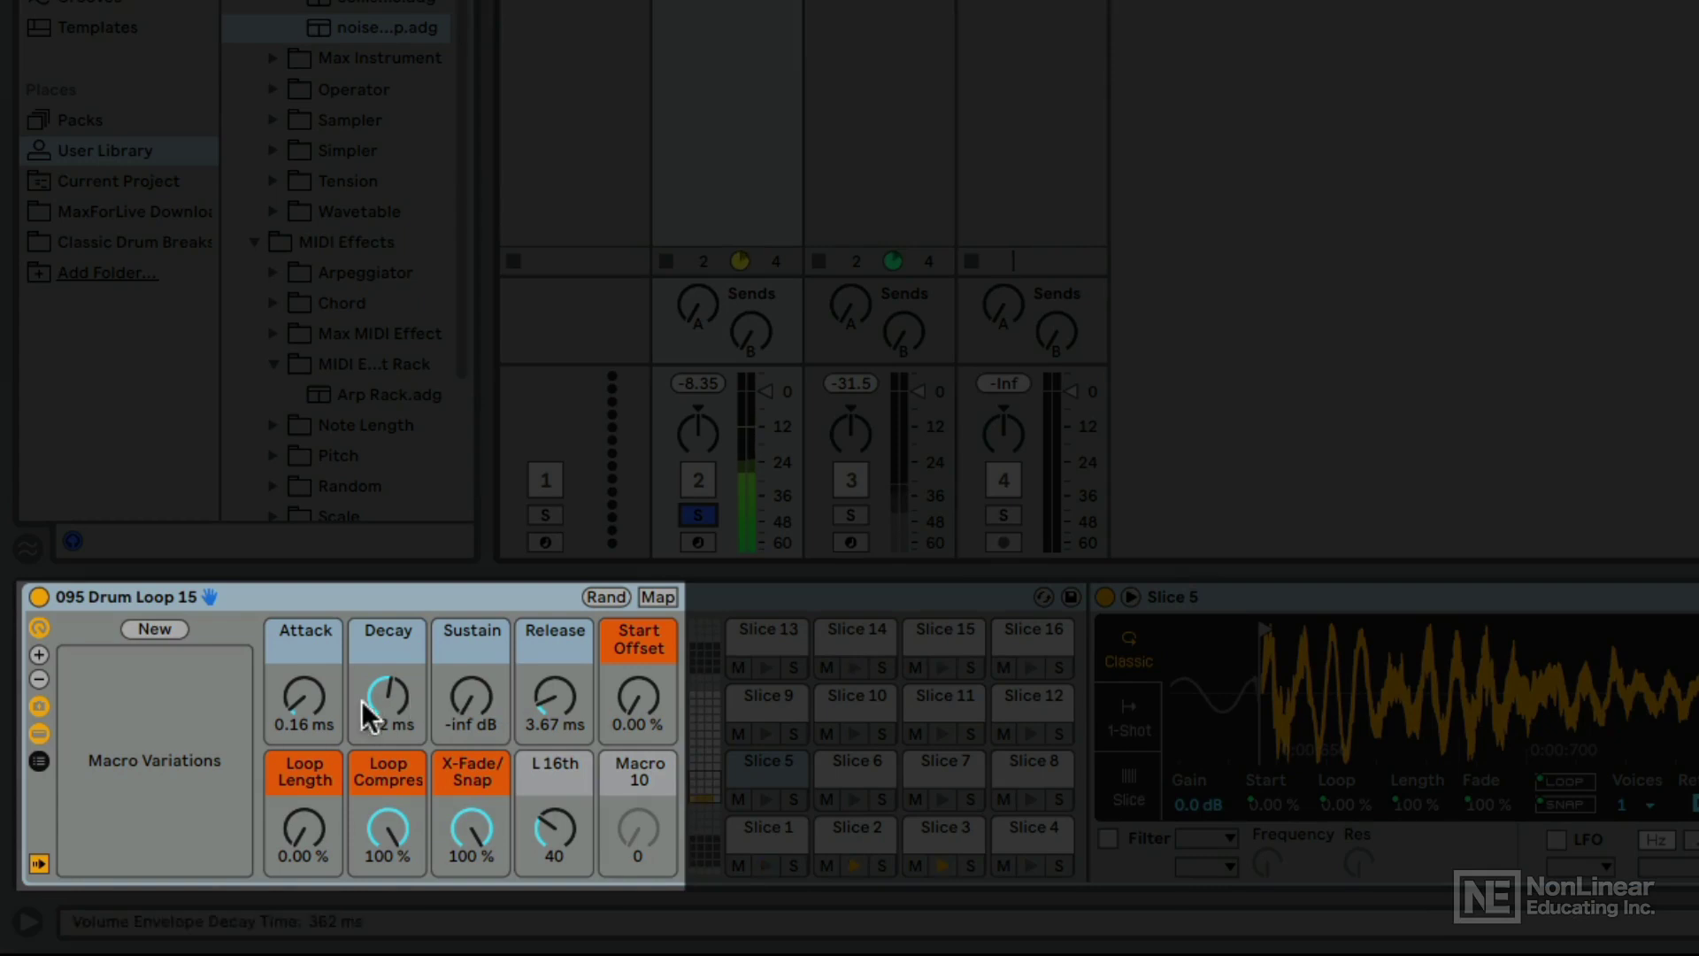
pyautogui.click(151, 625)
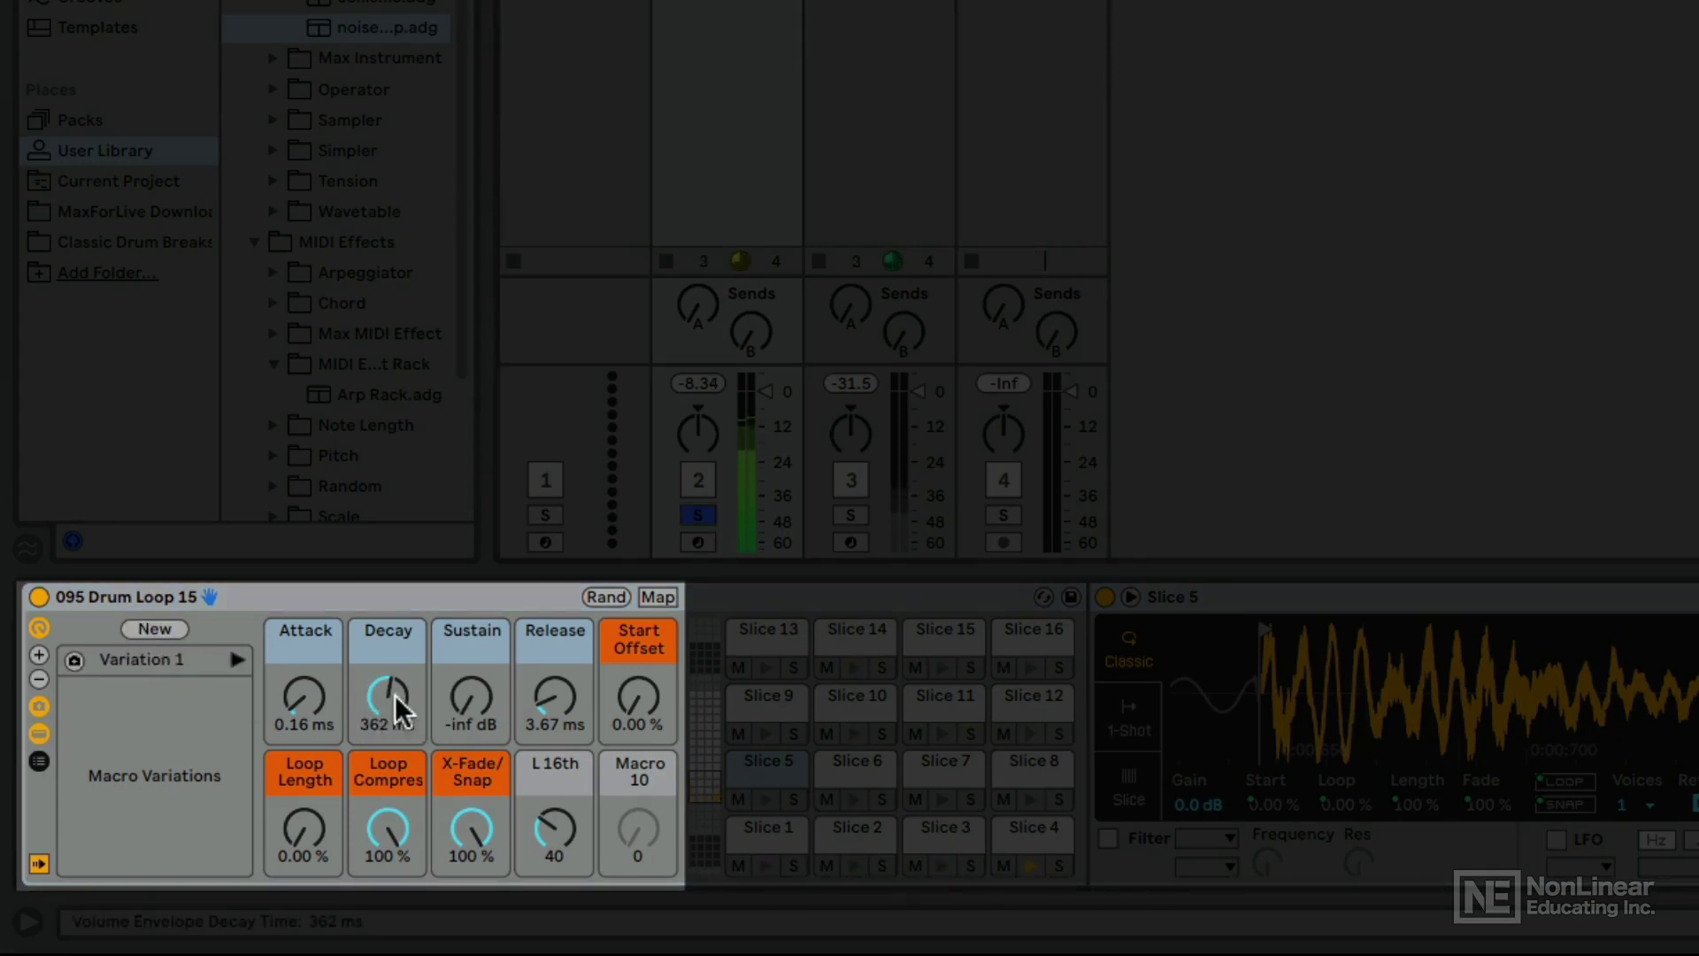
# Store a shorter-decay Variation 2 and a Variation 3 (938 ms decay, 48.3% Start Offset), then randomize.
pyautogui.moveTo(395, 693); pyautogui.dragTo(395, 752)
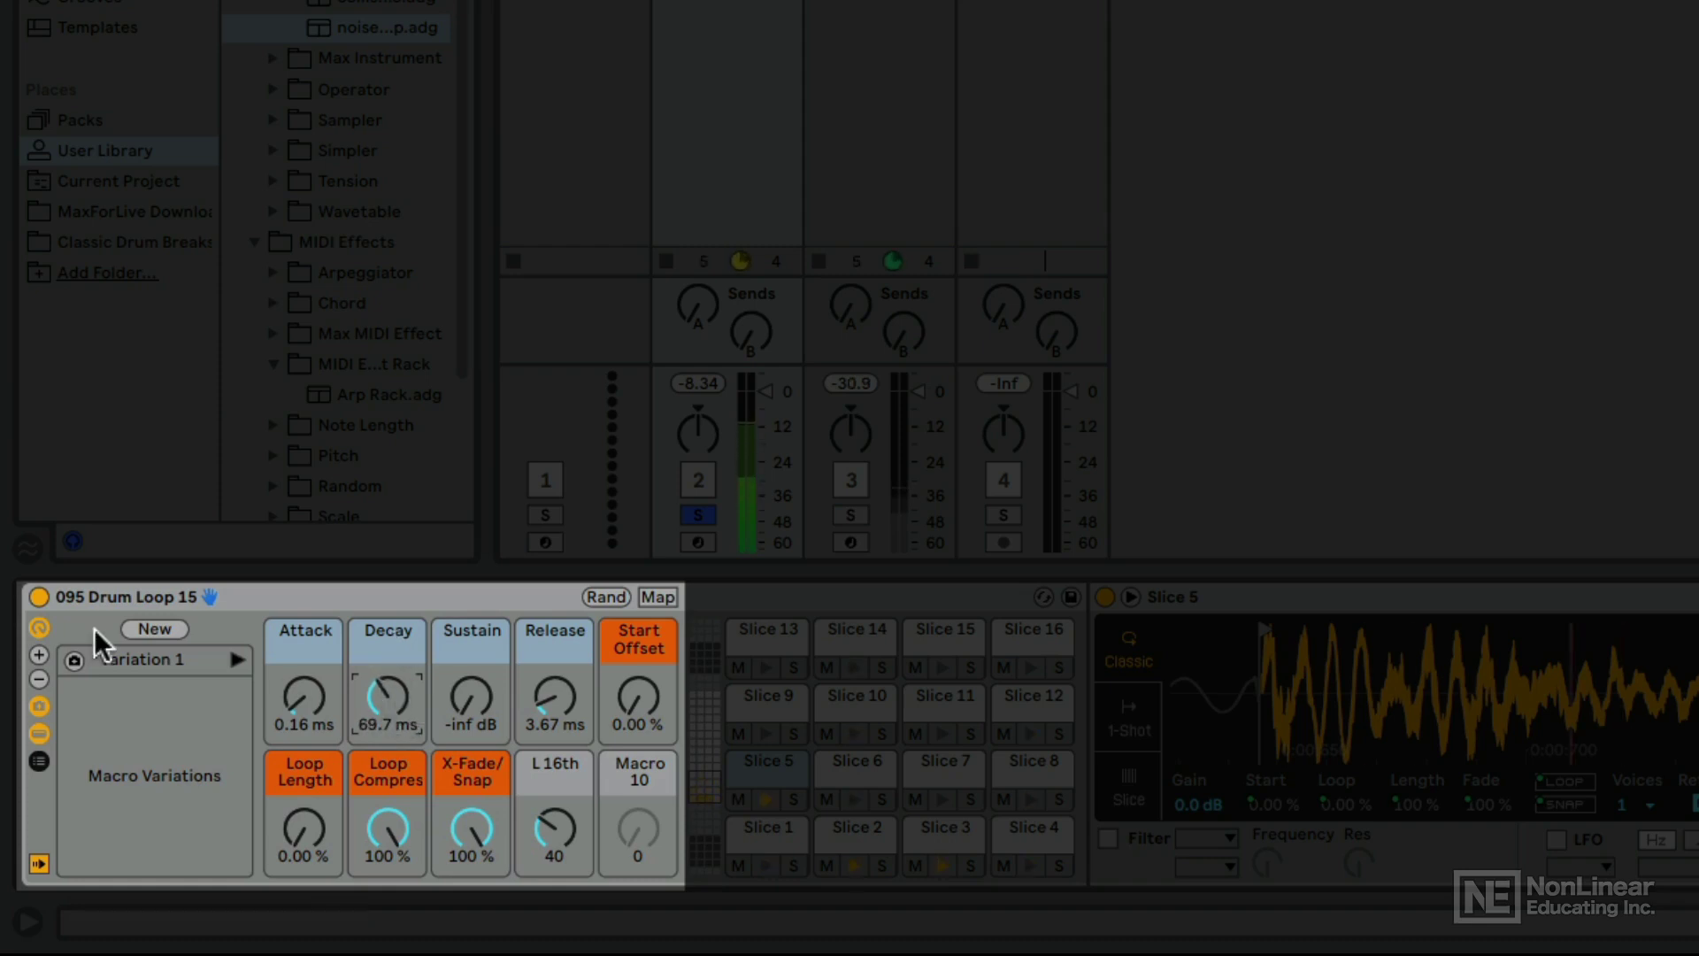
pyautogui.click(145, 626)
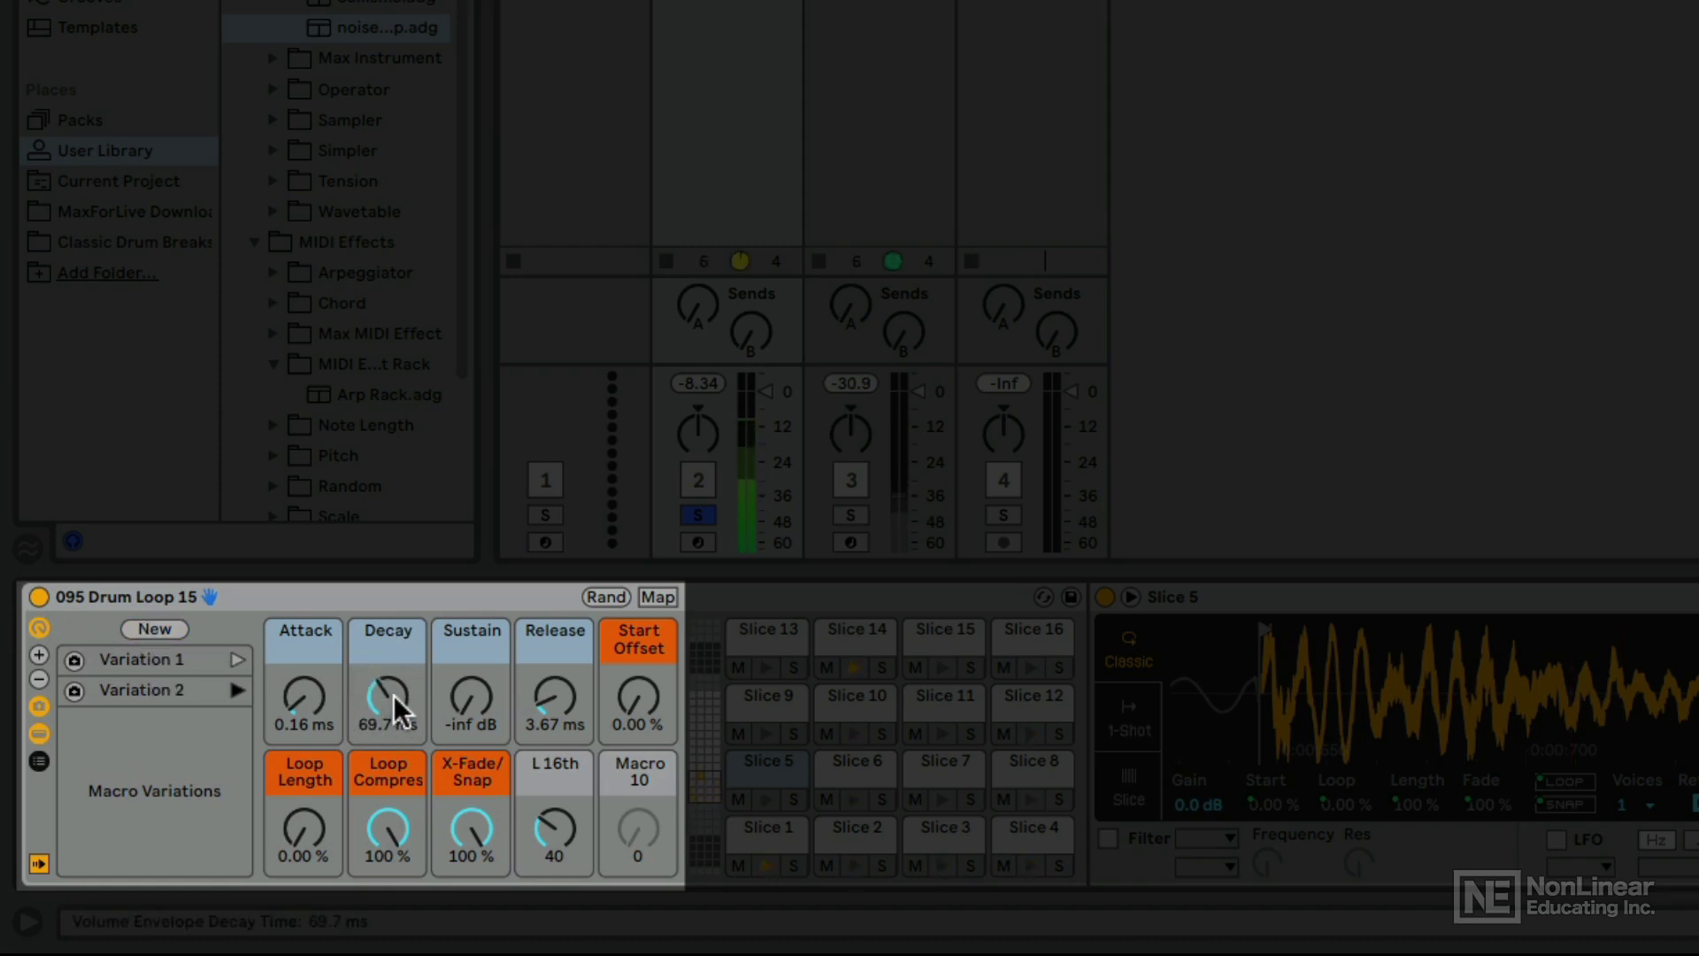
pyautogui.moveTo(393, 694); pyautogui.dragTo(393, 646)
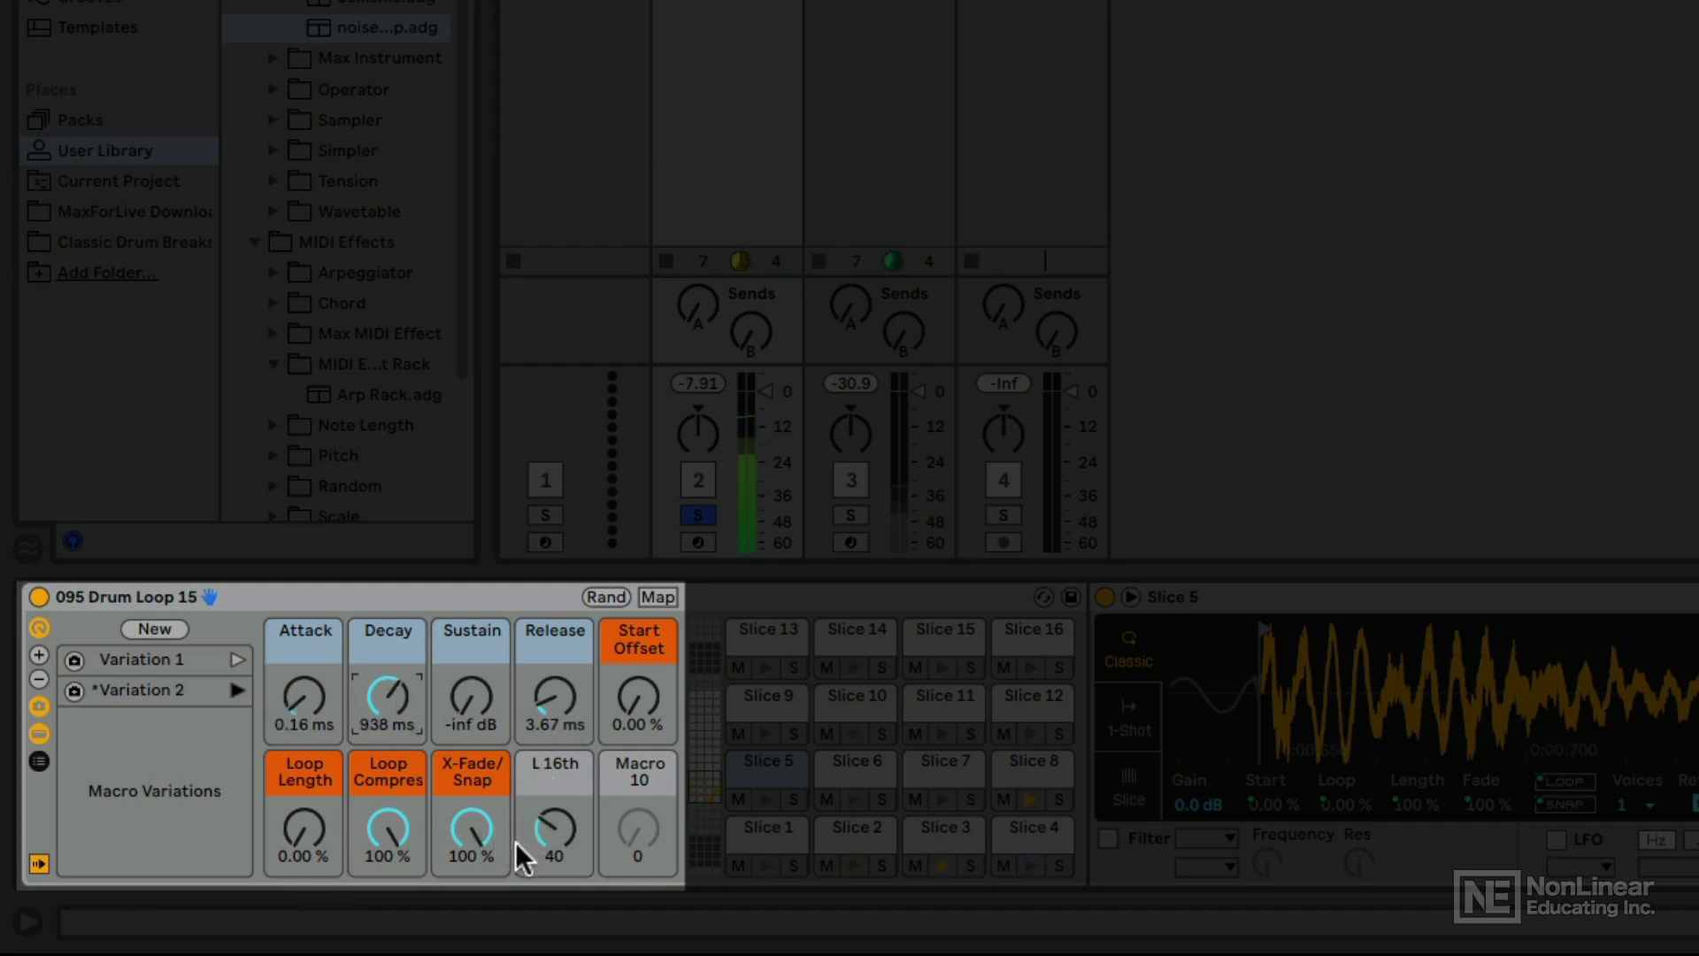
pyautogui.moveTo(552, 825); pyautogui.dragTo(552, 758)
pyautogui.moveTo(638, 699); pyautogui.dragTo(638, 615)
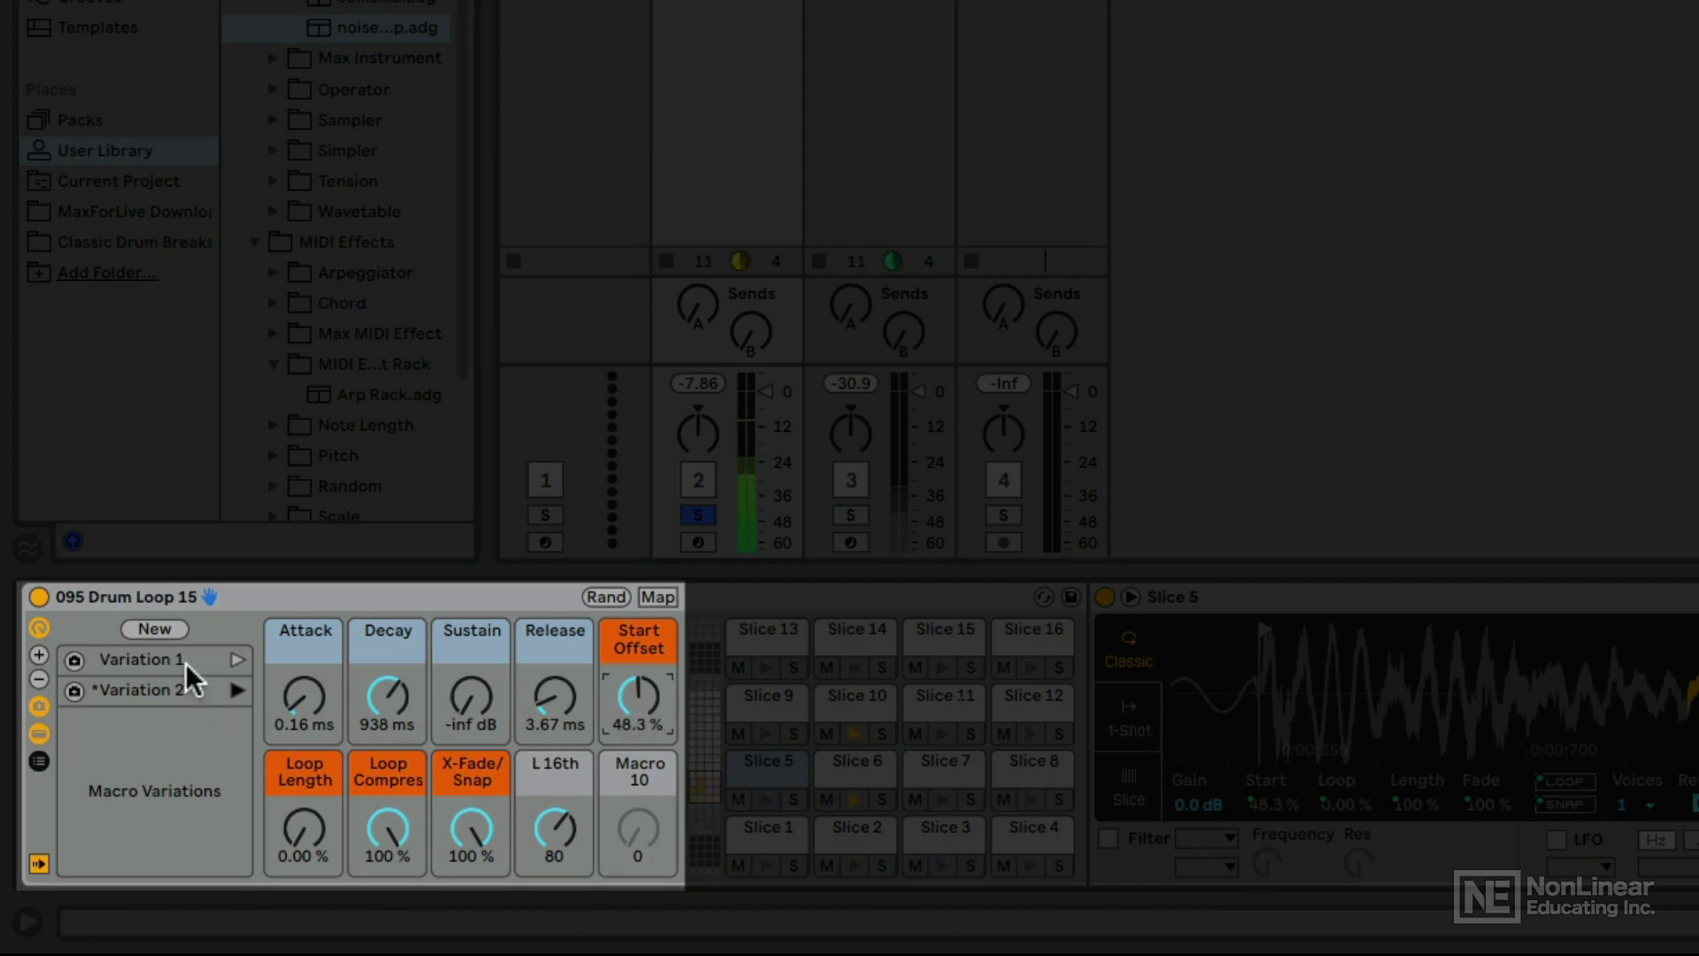
pyautogui.click(131, 625)
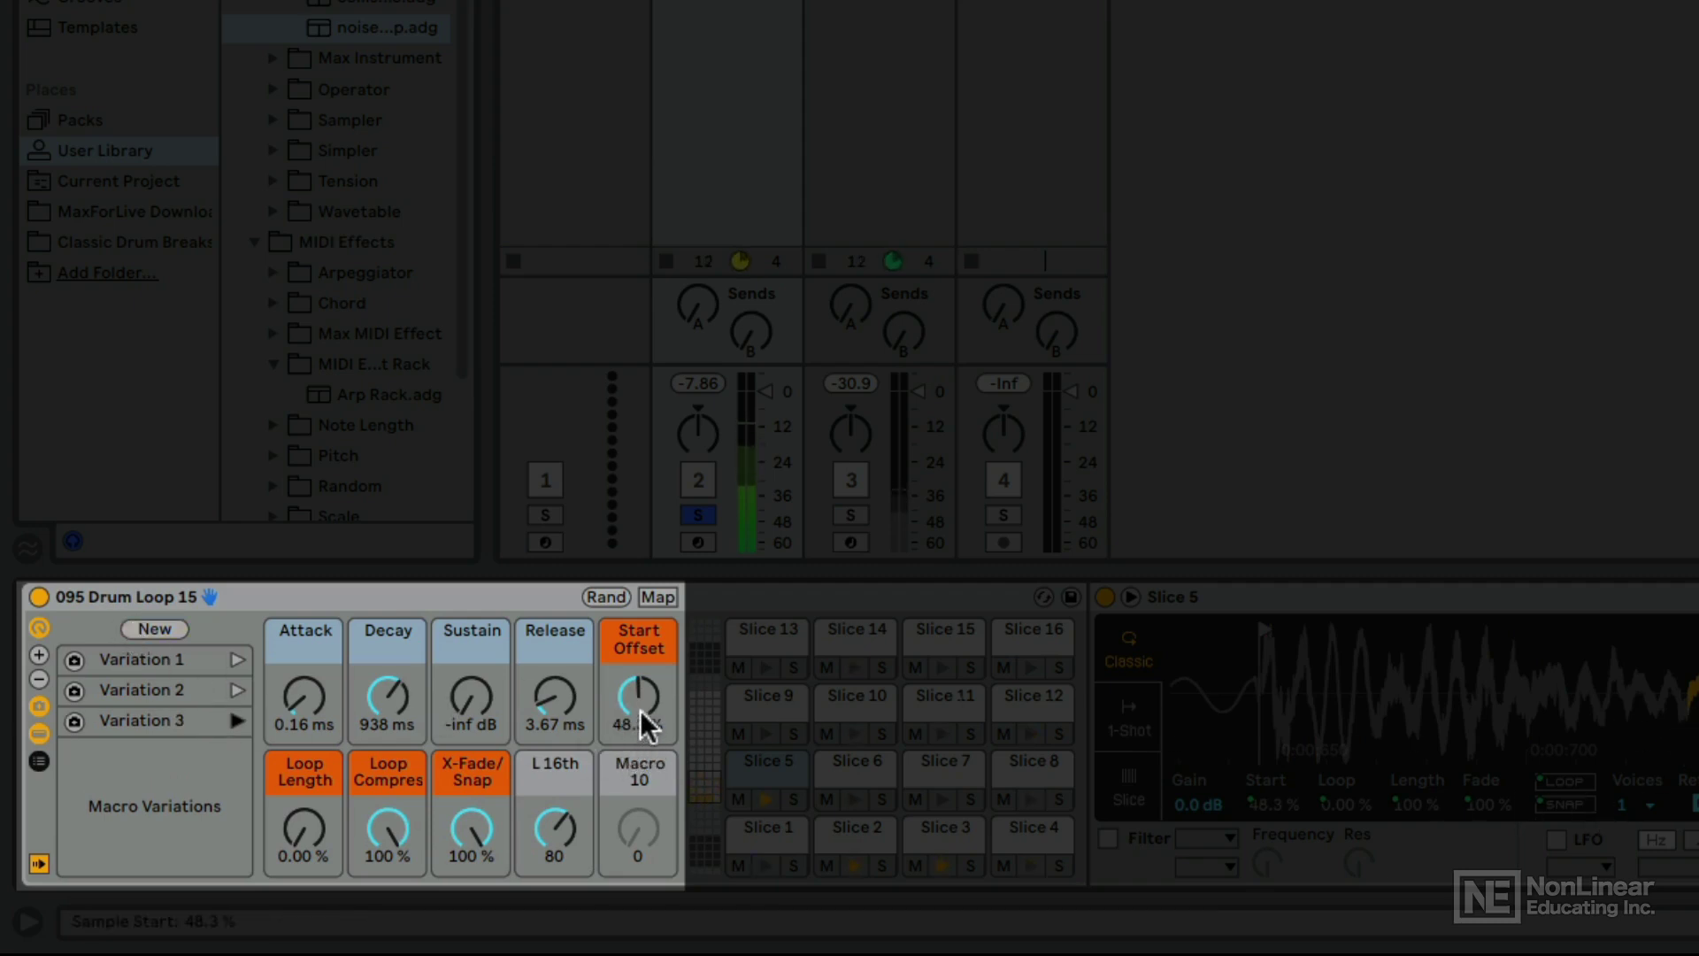
pyautogui.click(607, 593)
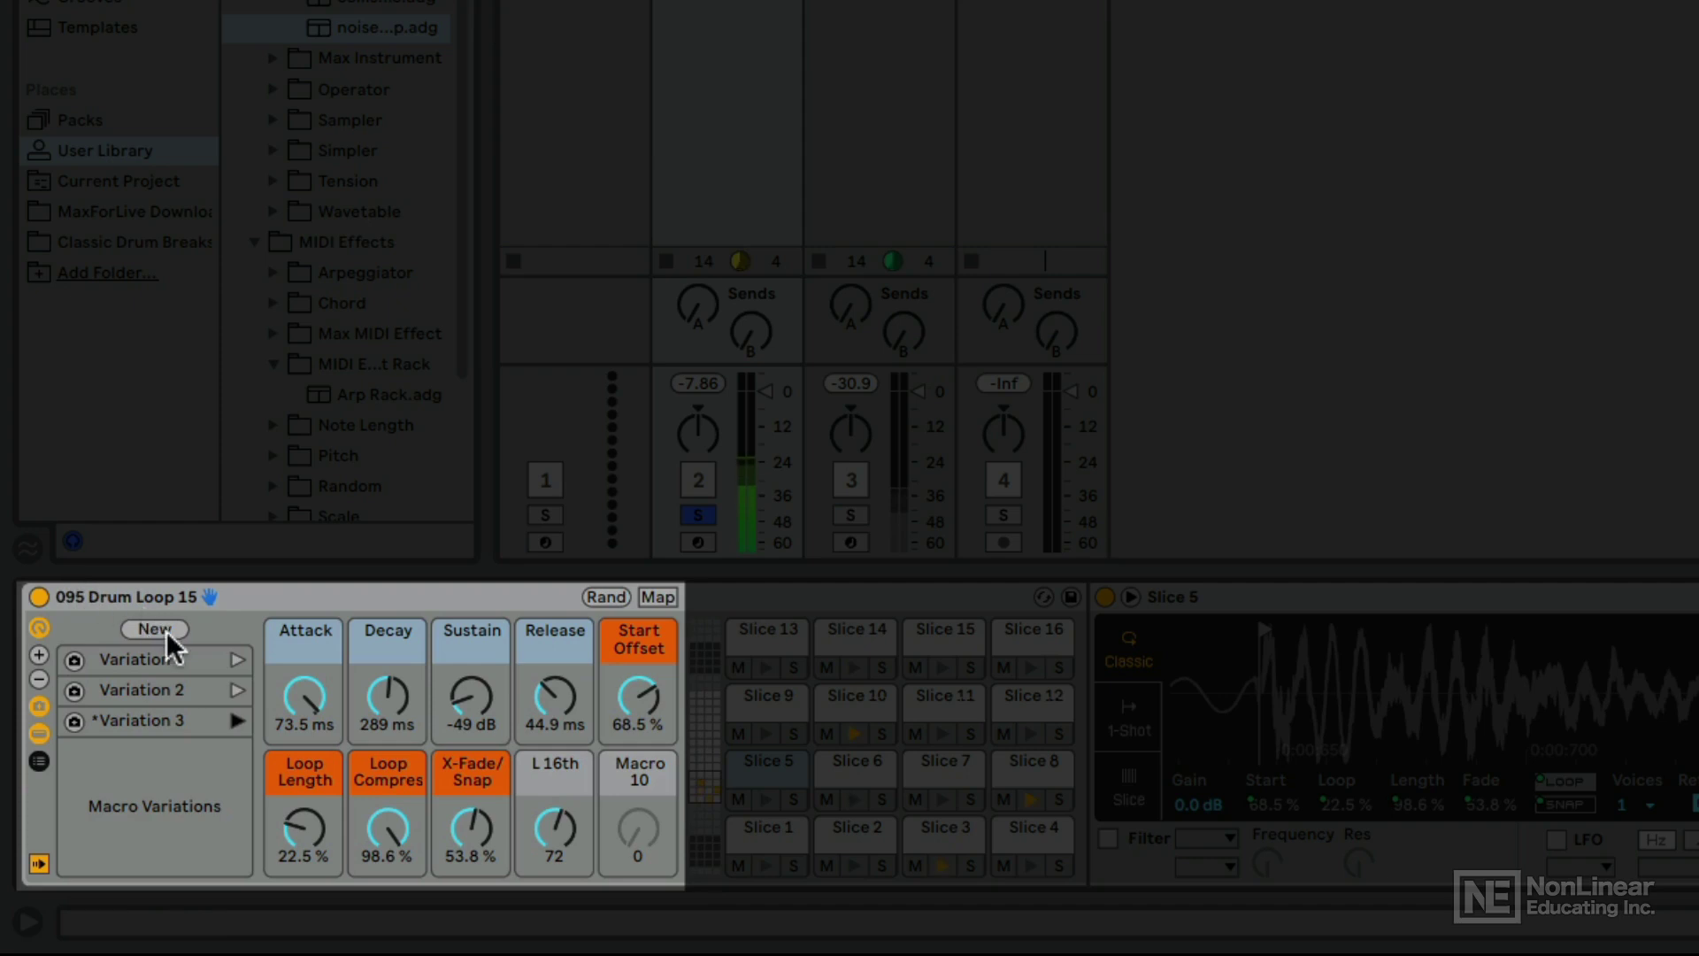
# Save Variation 4, then randomize the macros and save them as Variation 5.
pyautogui.click(163, 630)
pyautogui.click(595, 597)
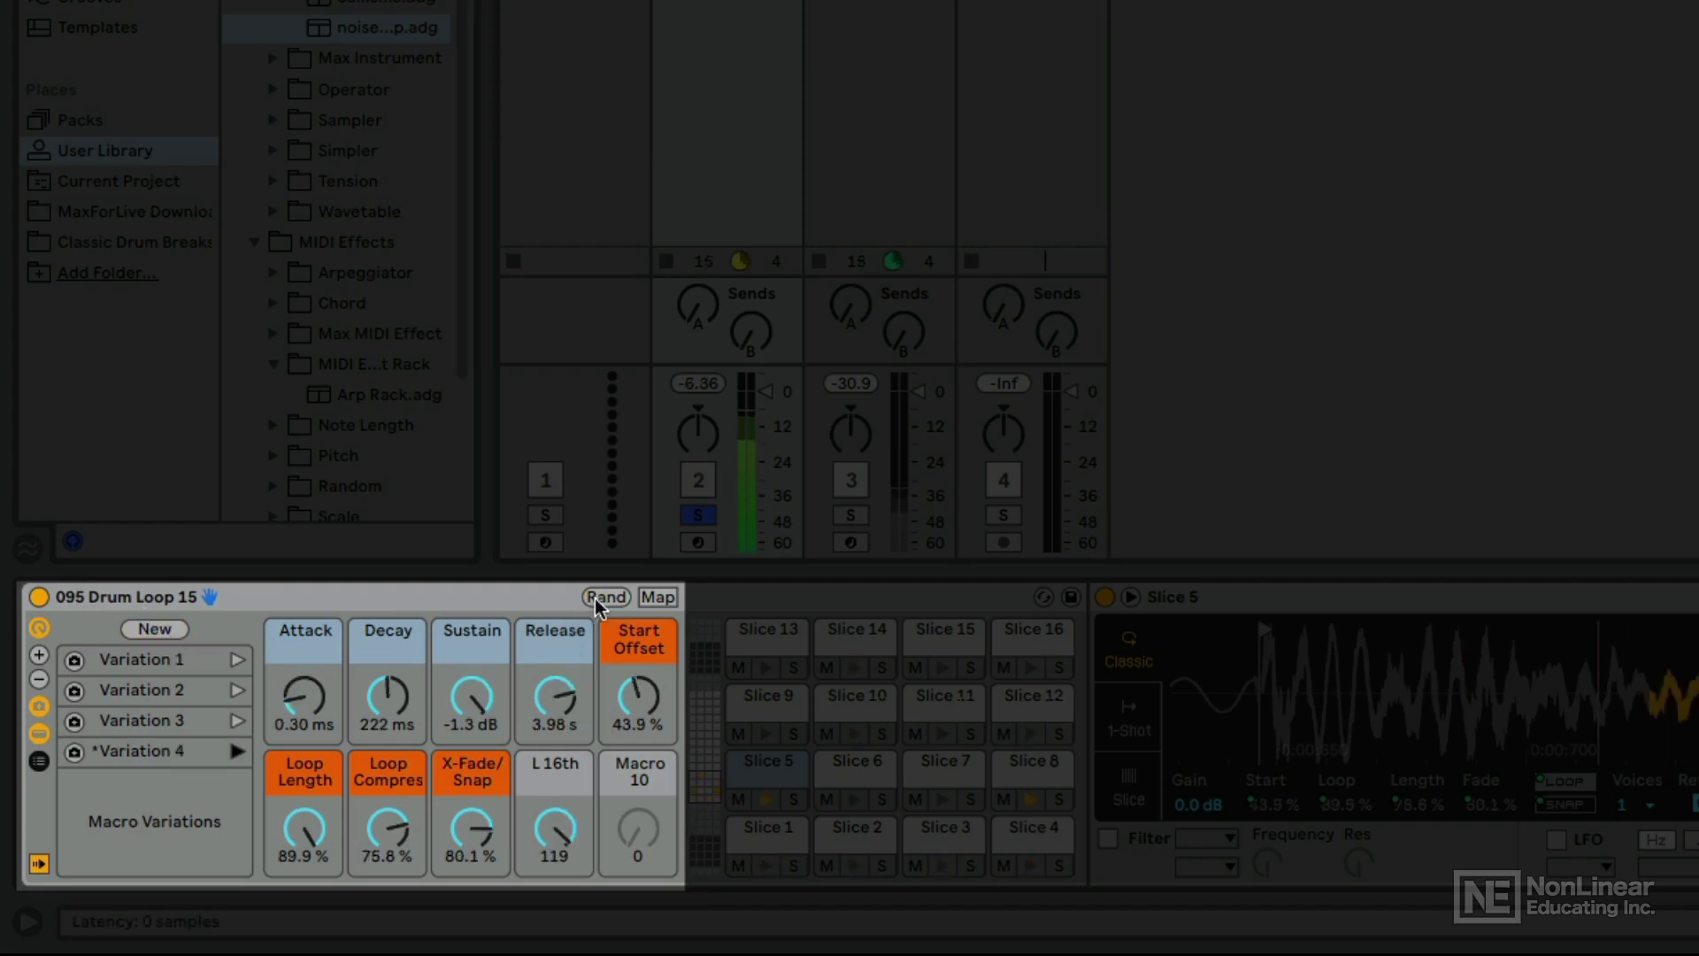
pyautogui.click(595, 599)
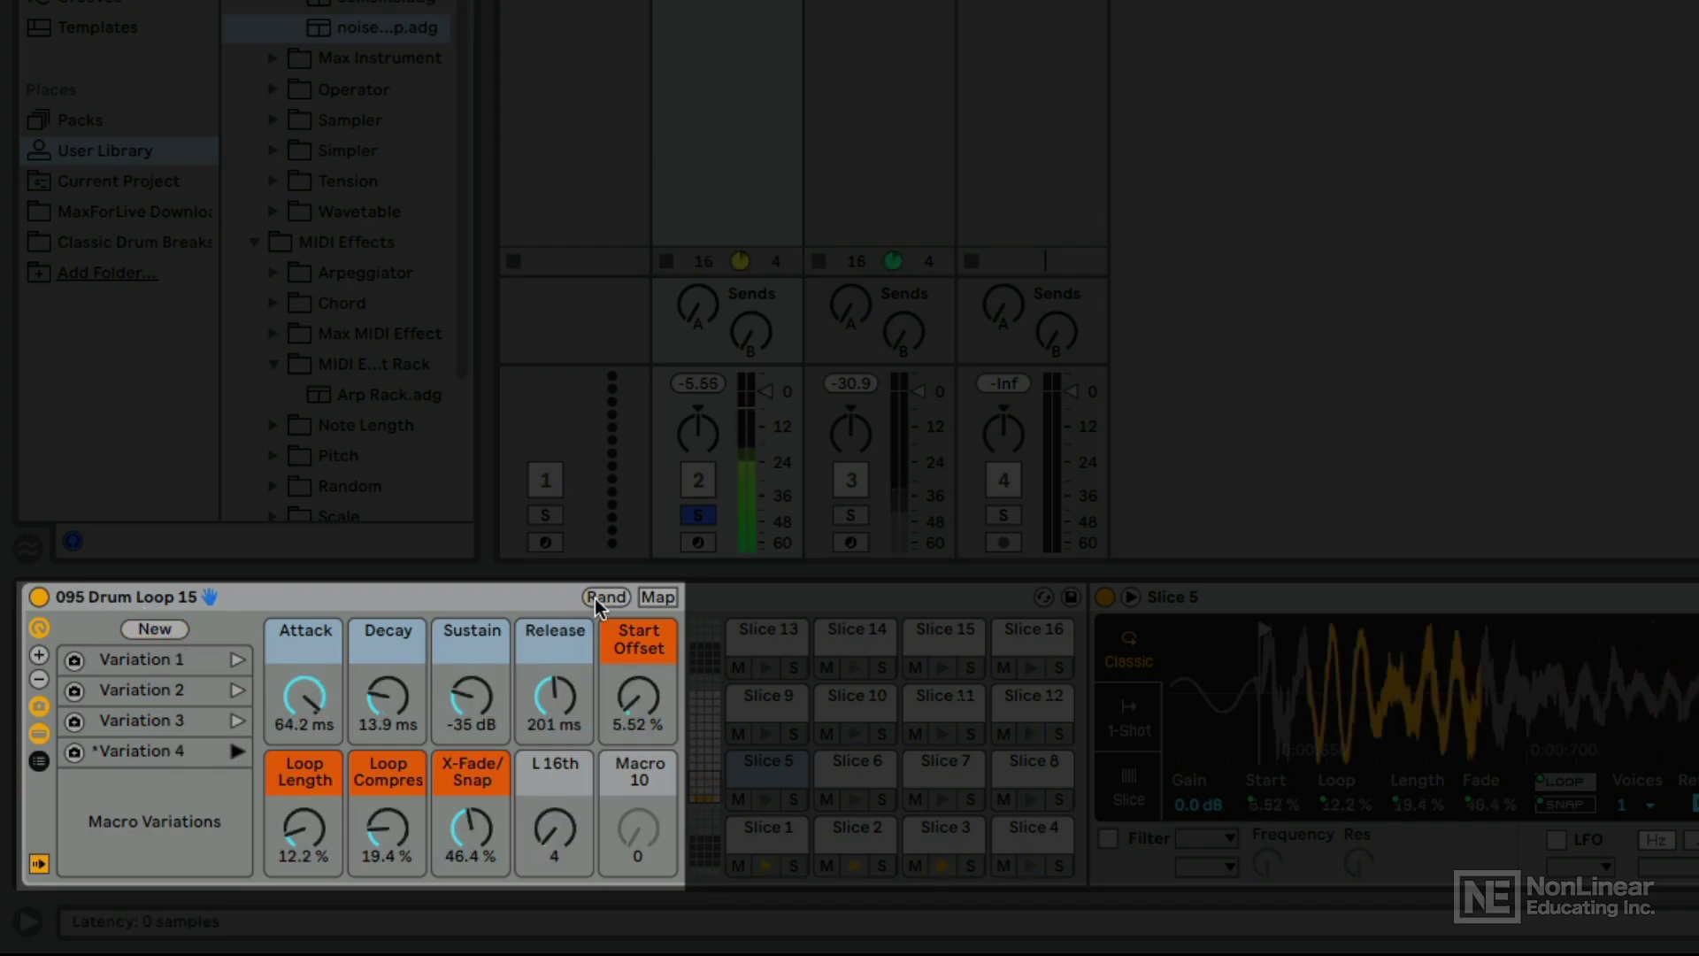
pyautogui.click(177, 628)
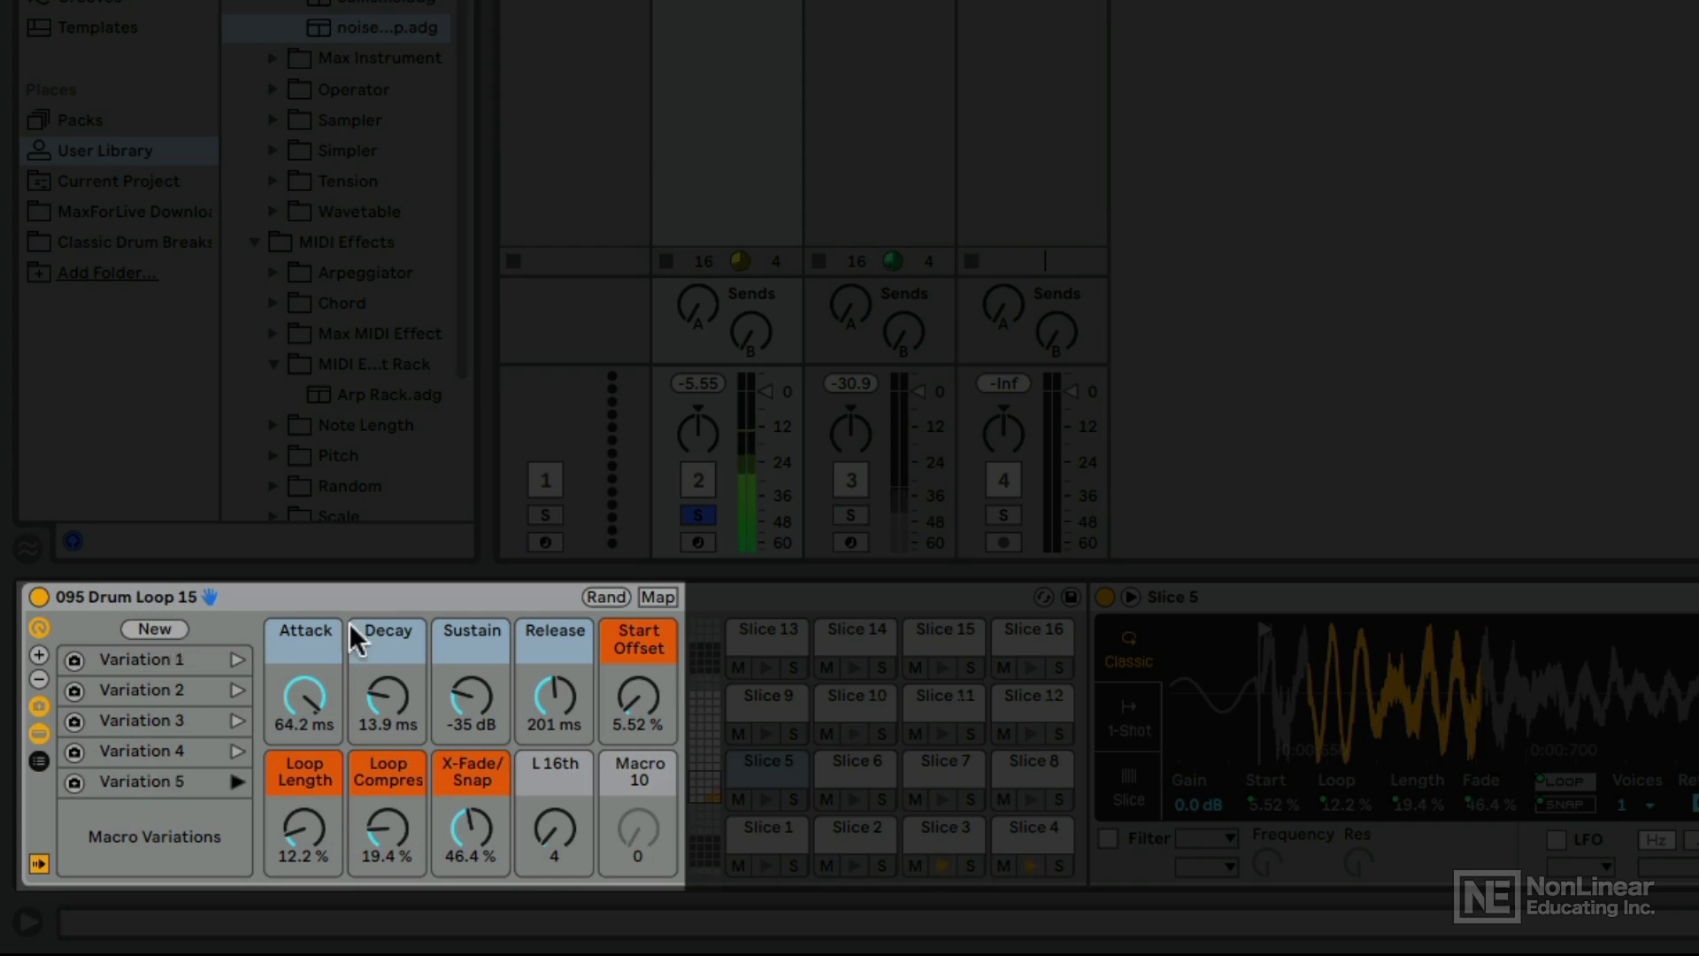
# Randomize the macros several times, save Variation 6, then recall Variation 3.
pyautogui.click(602, 596)
pyautogui.click(599, 596)
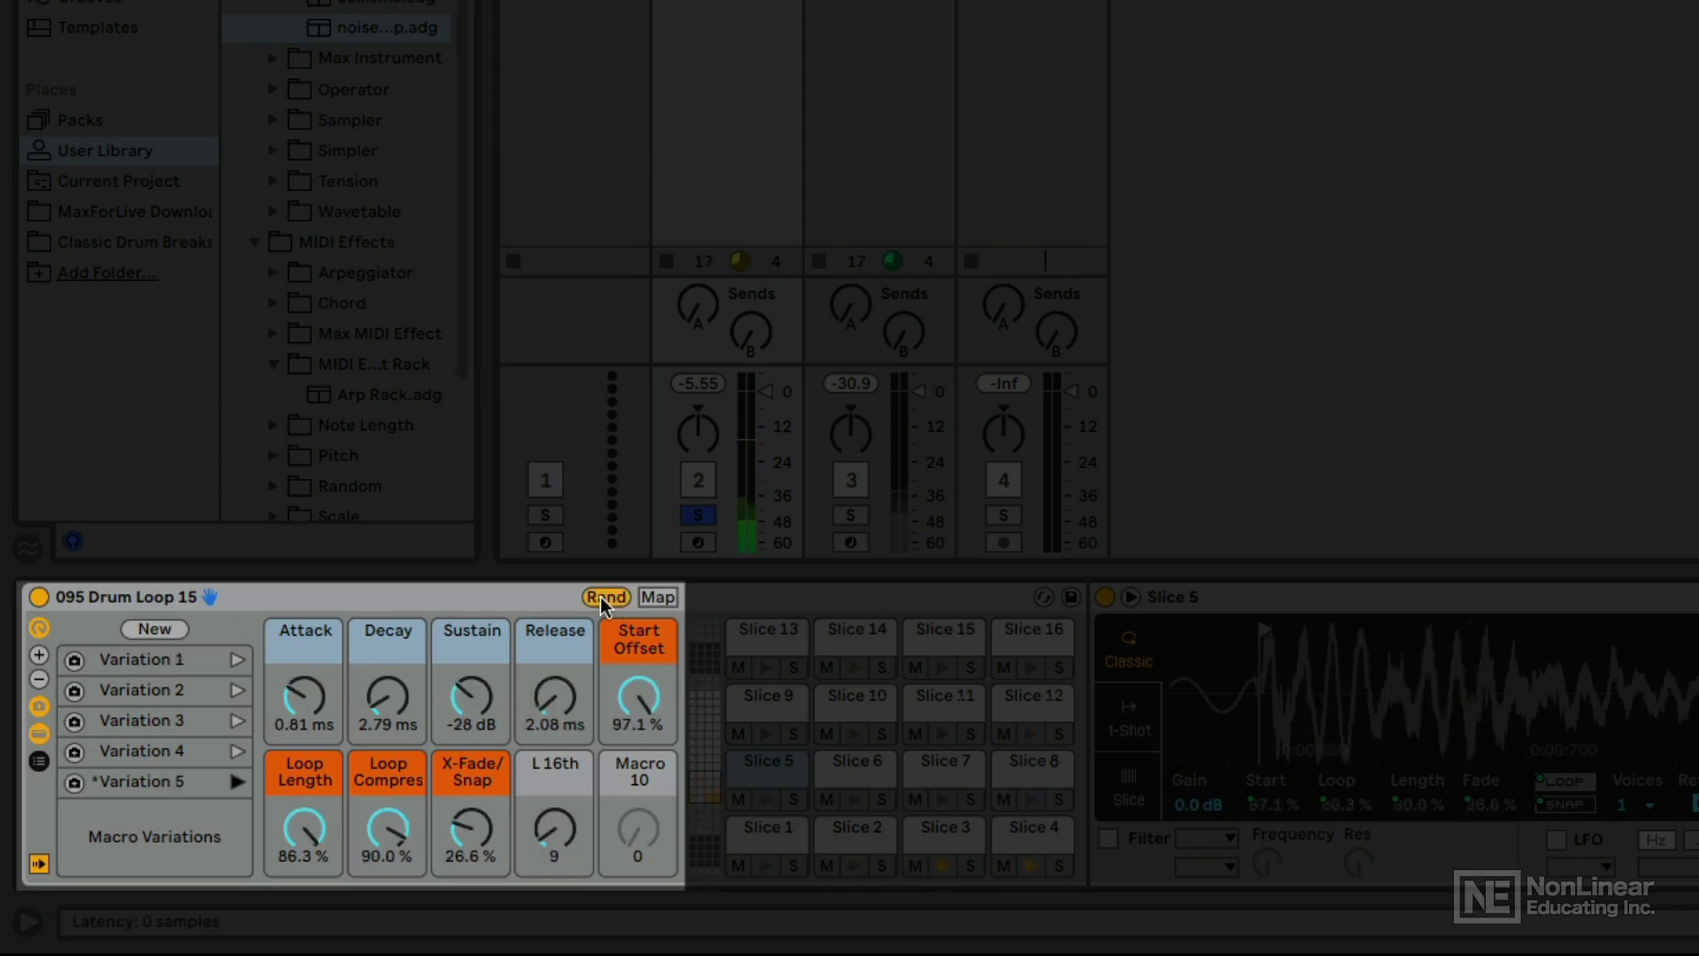
pyautogui.click(600, 596)
pyautogui.click(600, 597)
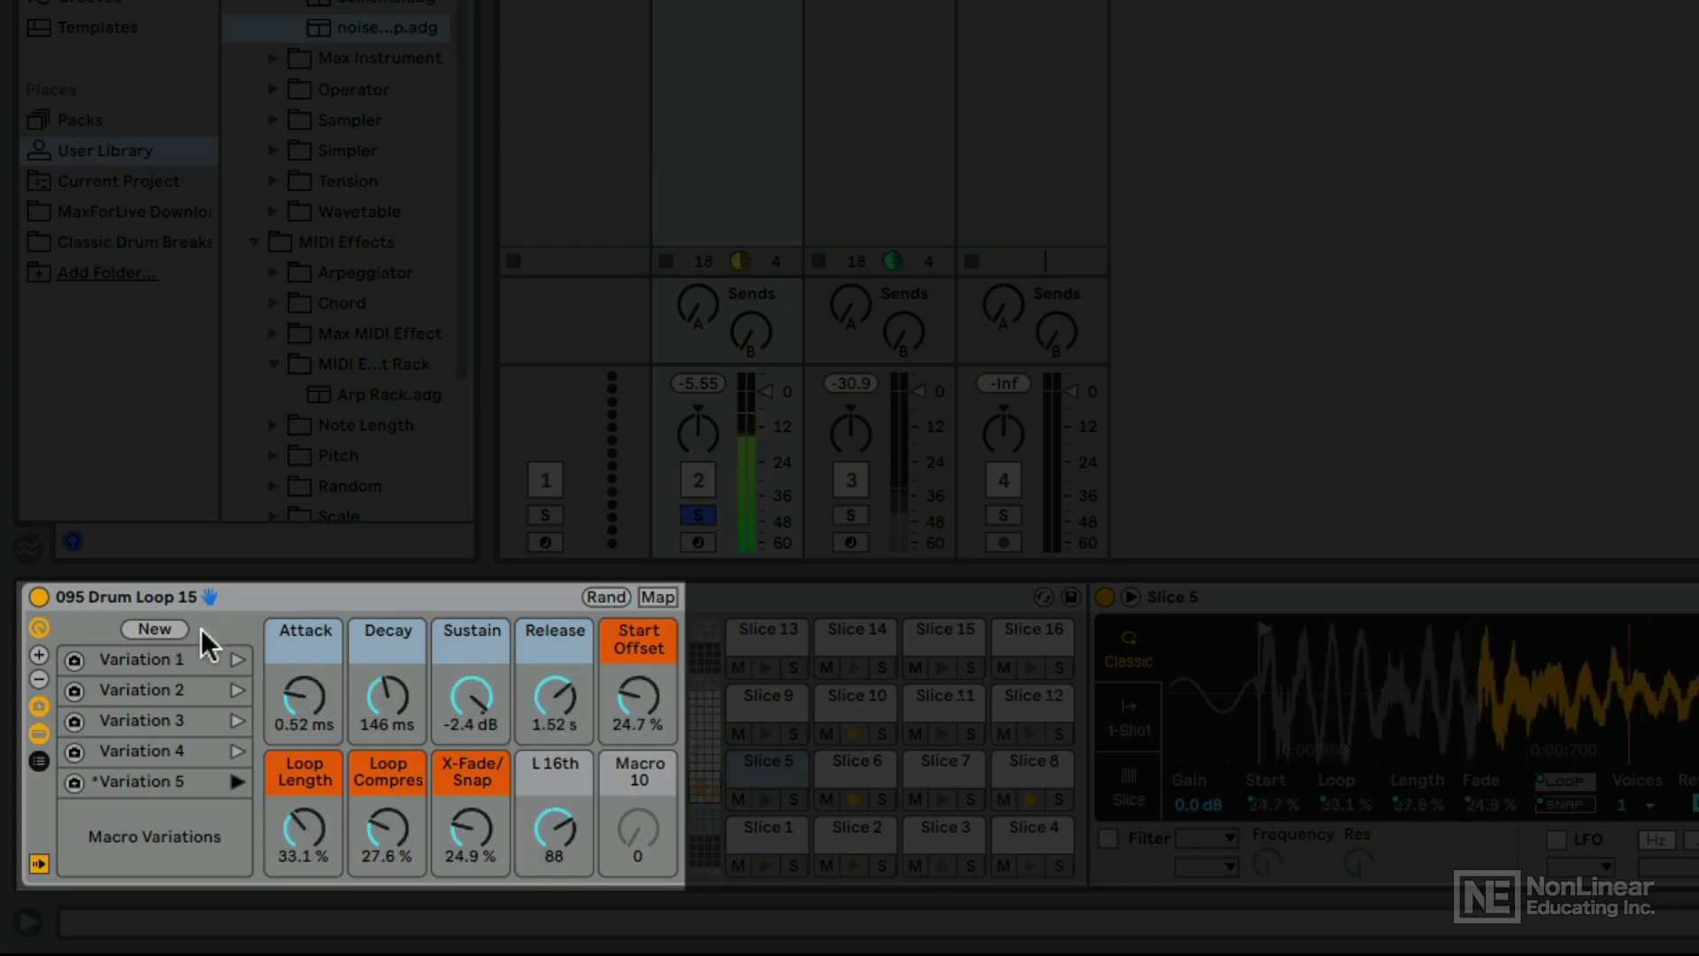
pyautogui.click(159, 628)
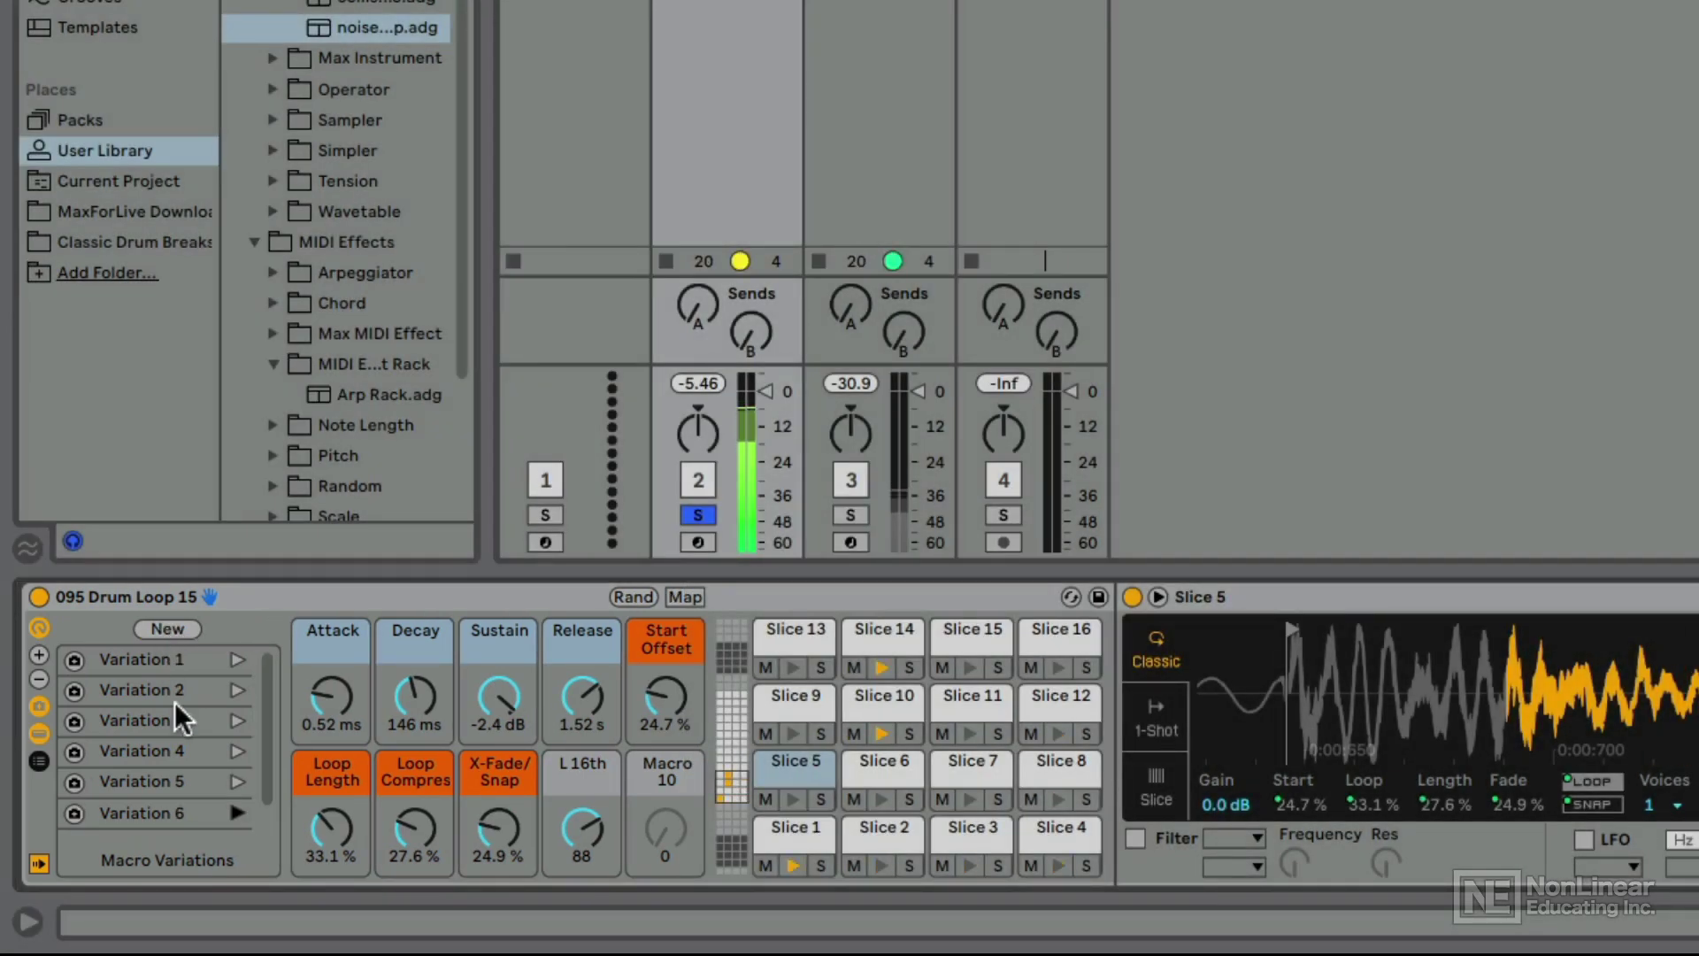
pyautogui.click(236, 720)
# Unsolo track 2 and audition drum rack Variations 1, 4, 5, 6 and 2.
pyautogui.click(698, 515)
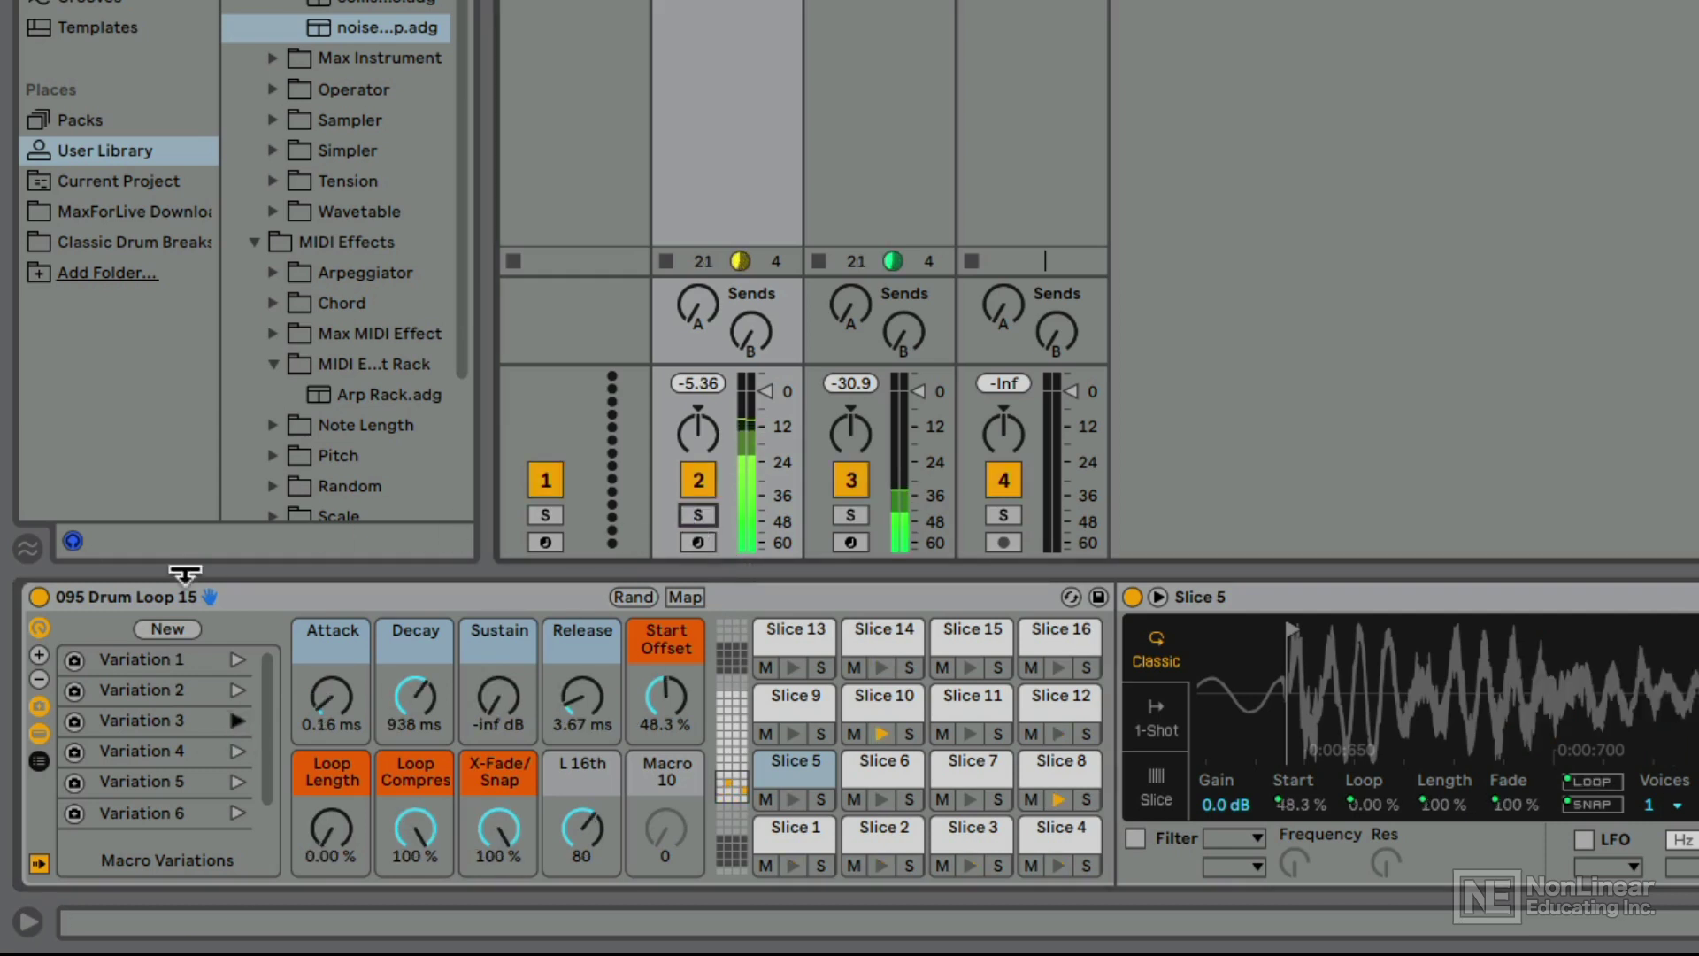
pyautogui.click(236, 659)
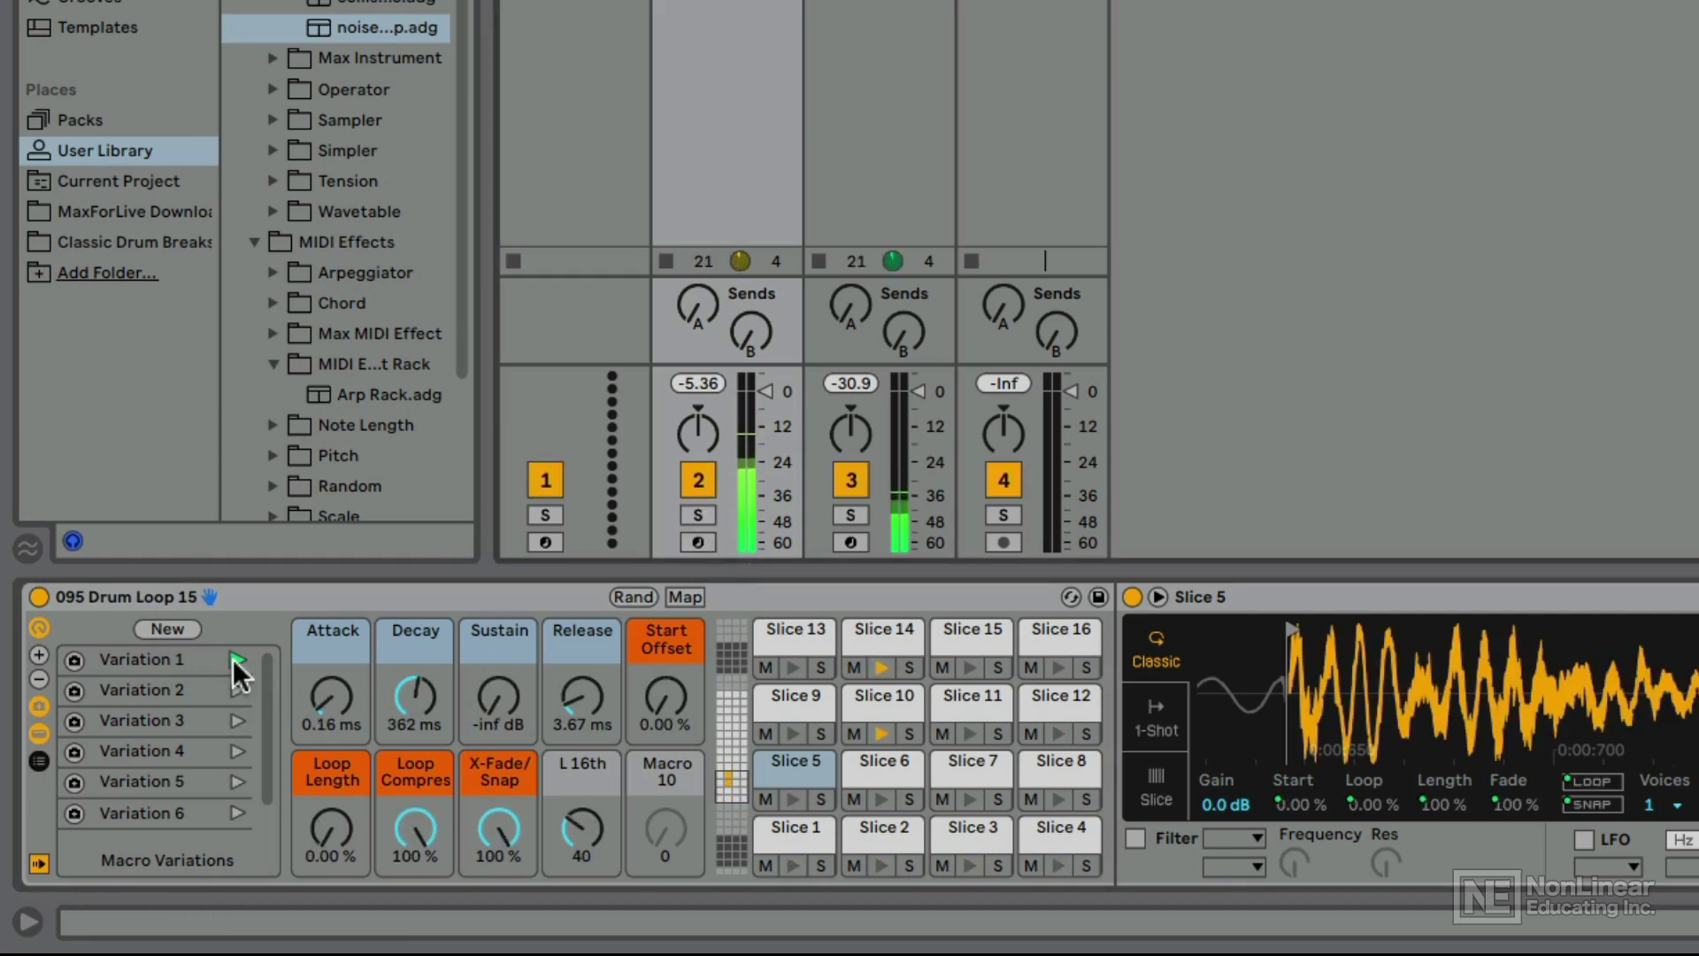
pyautogui.click(236, 756)
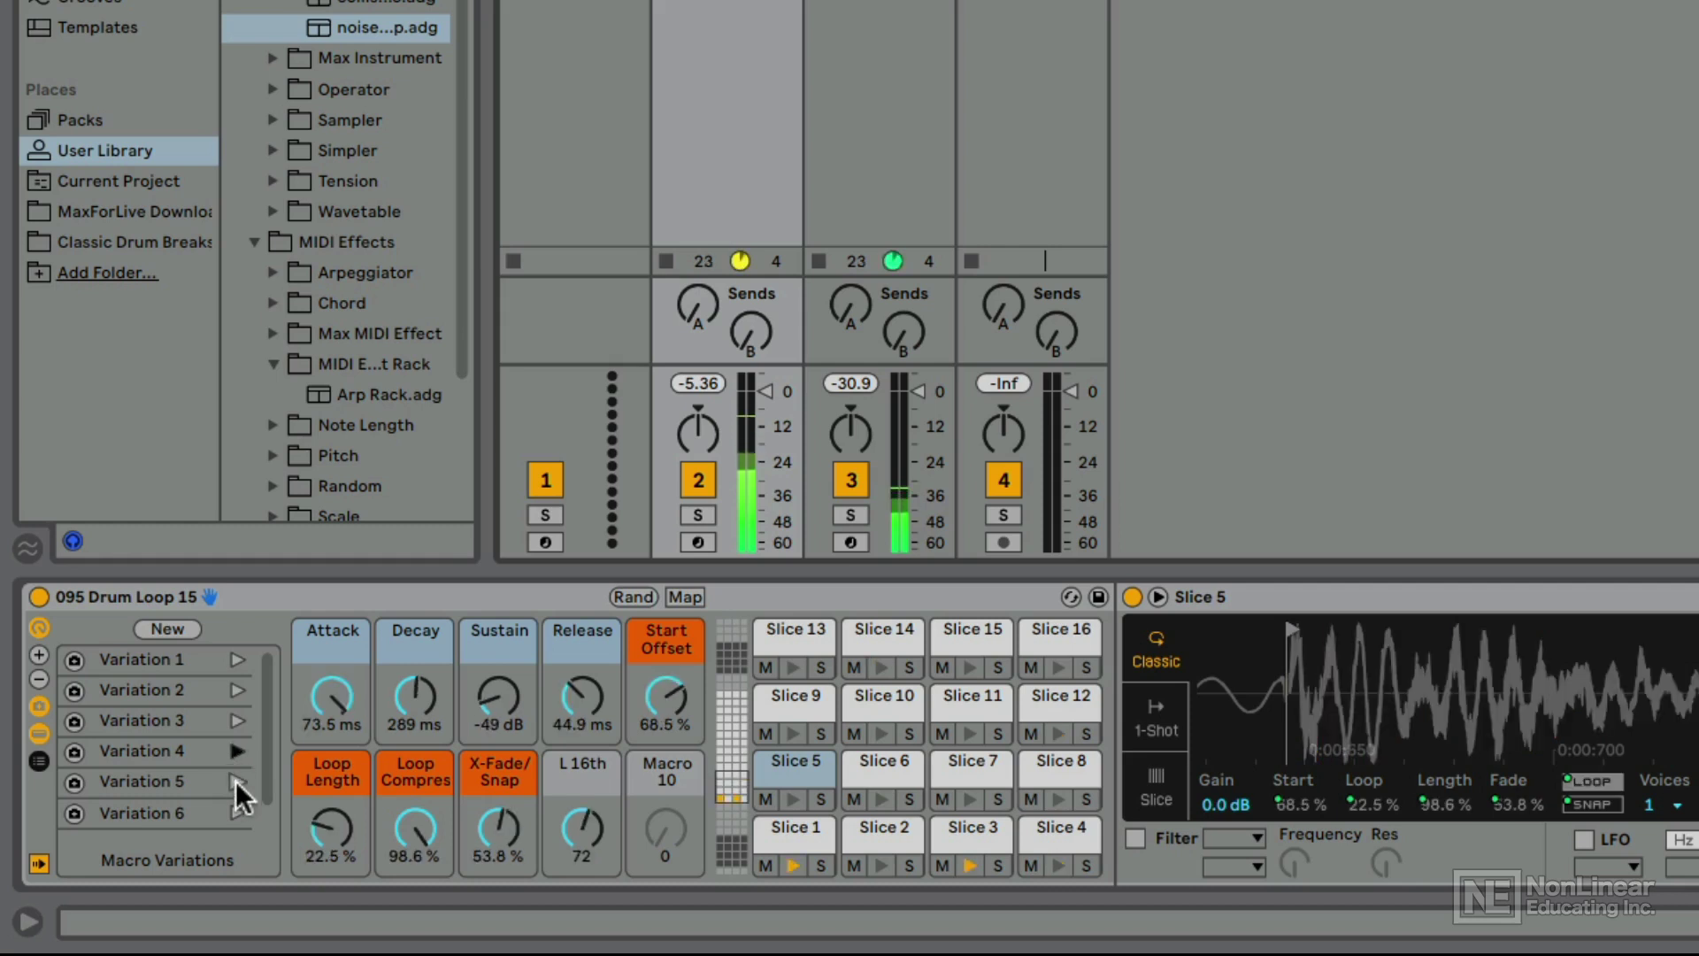
pyautogui.click(235, 780)
pyautogui.click(236, 803)
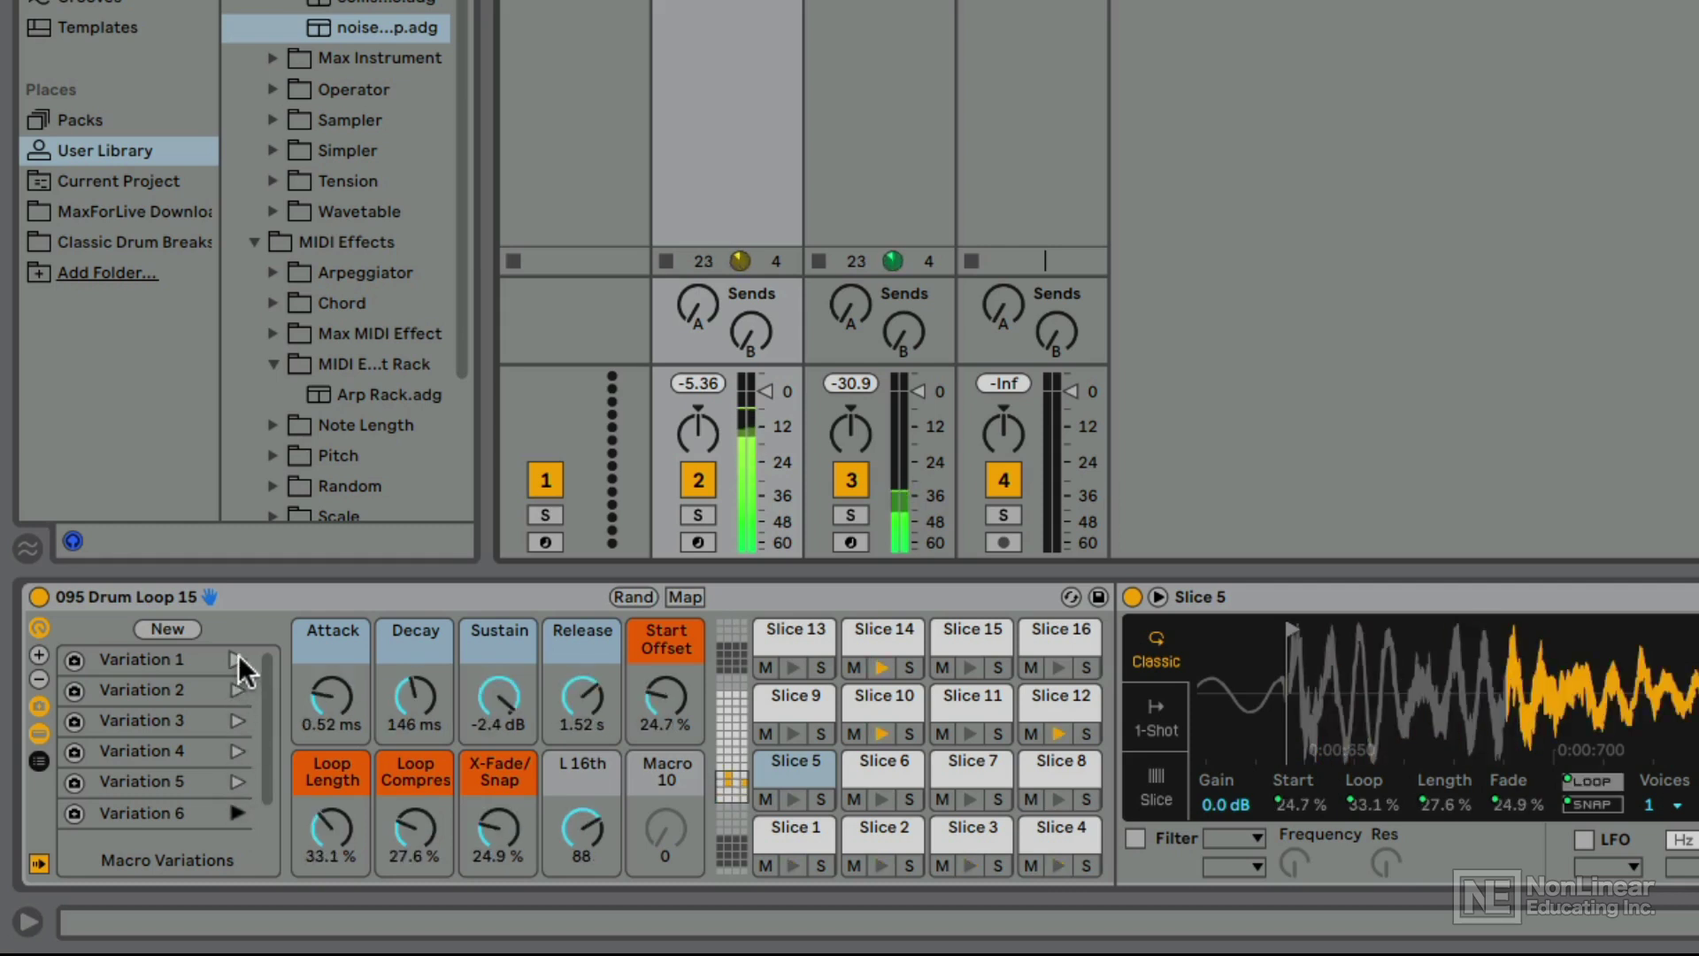
pyautogui.click(233, 689)
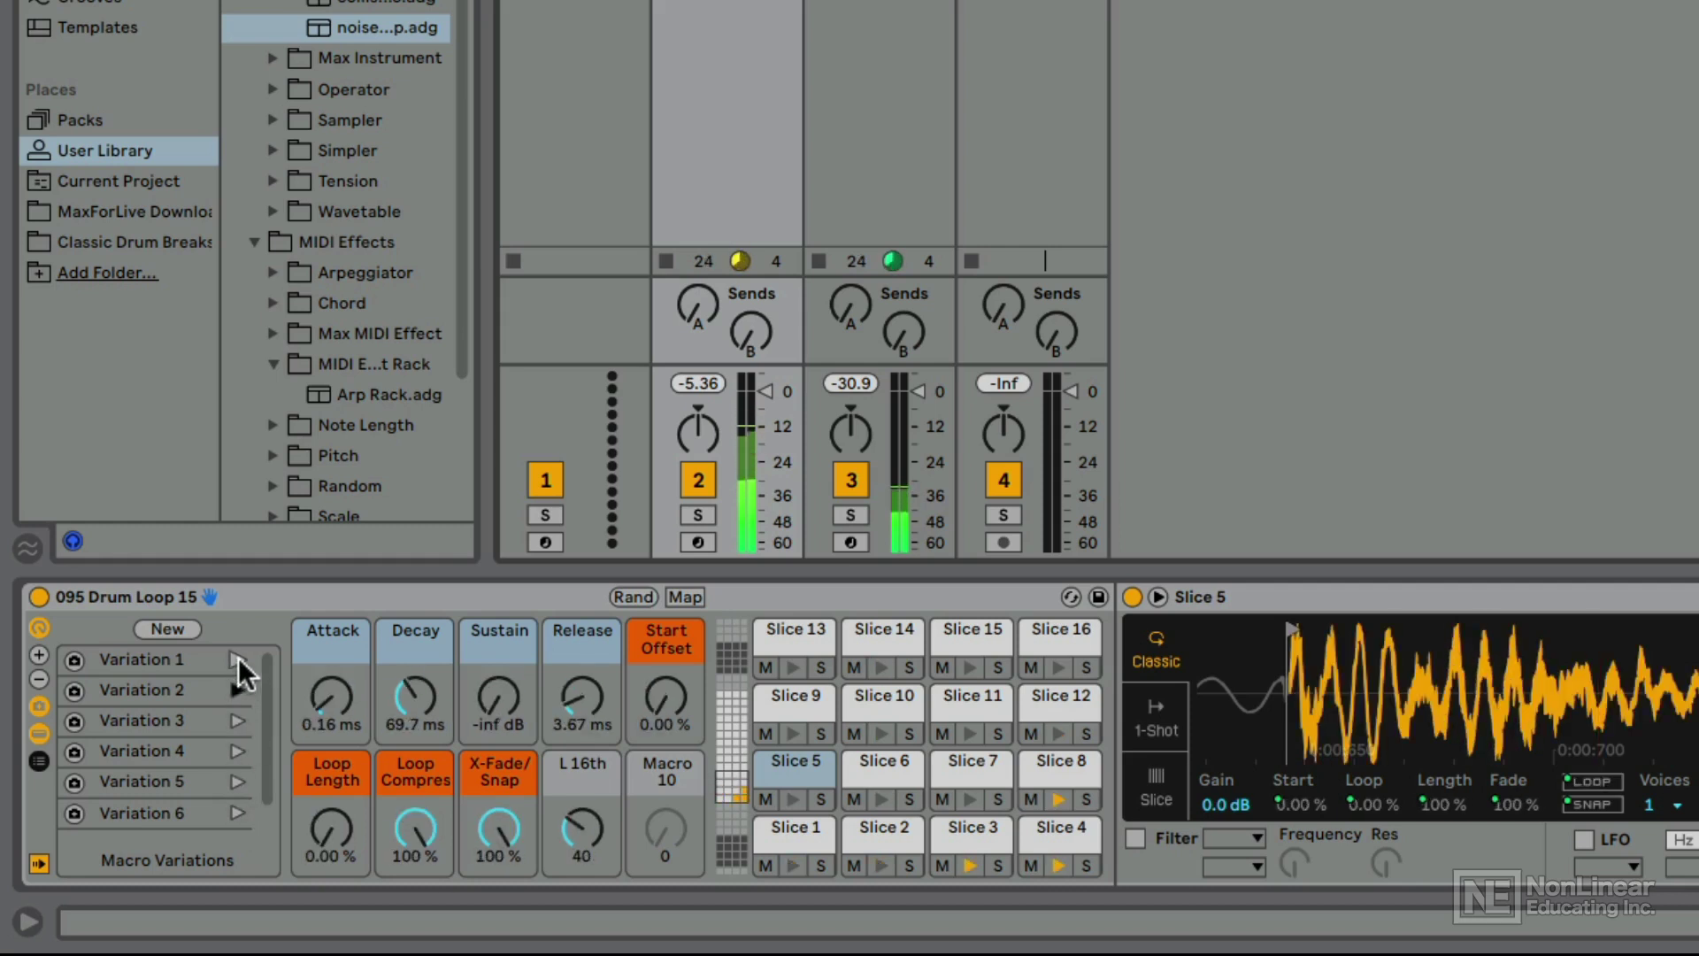
# From Variation 1, set 38.0 ms release and 6.31 s decay, save as Variation 7, and compare.
pyautogui.click(237, 658)
pyautogui.moveTo(582, 696); pyautogui.dragTo(582, 671)
pyautogui.moveTo(420, 691)
pyautogui.mouseDown()
pyautogui.moveTo(419, 668)
pyautogui.moveTo(414, 687)
pyautogui.mouseUp()
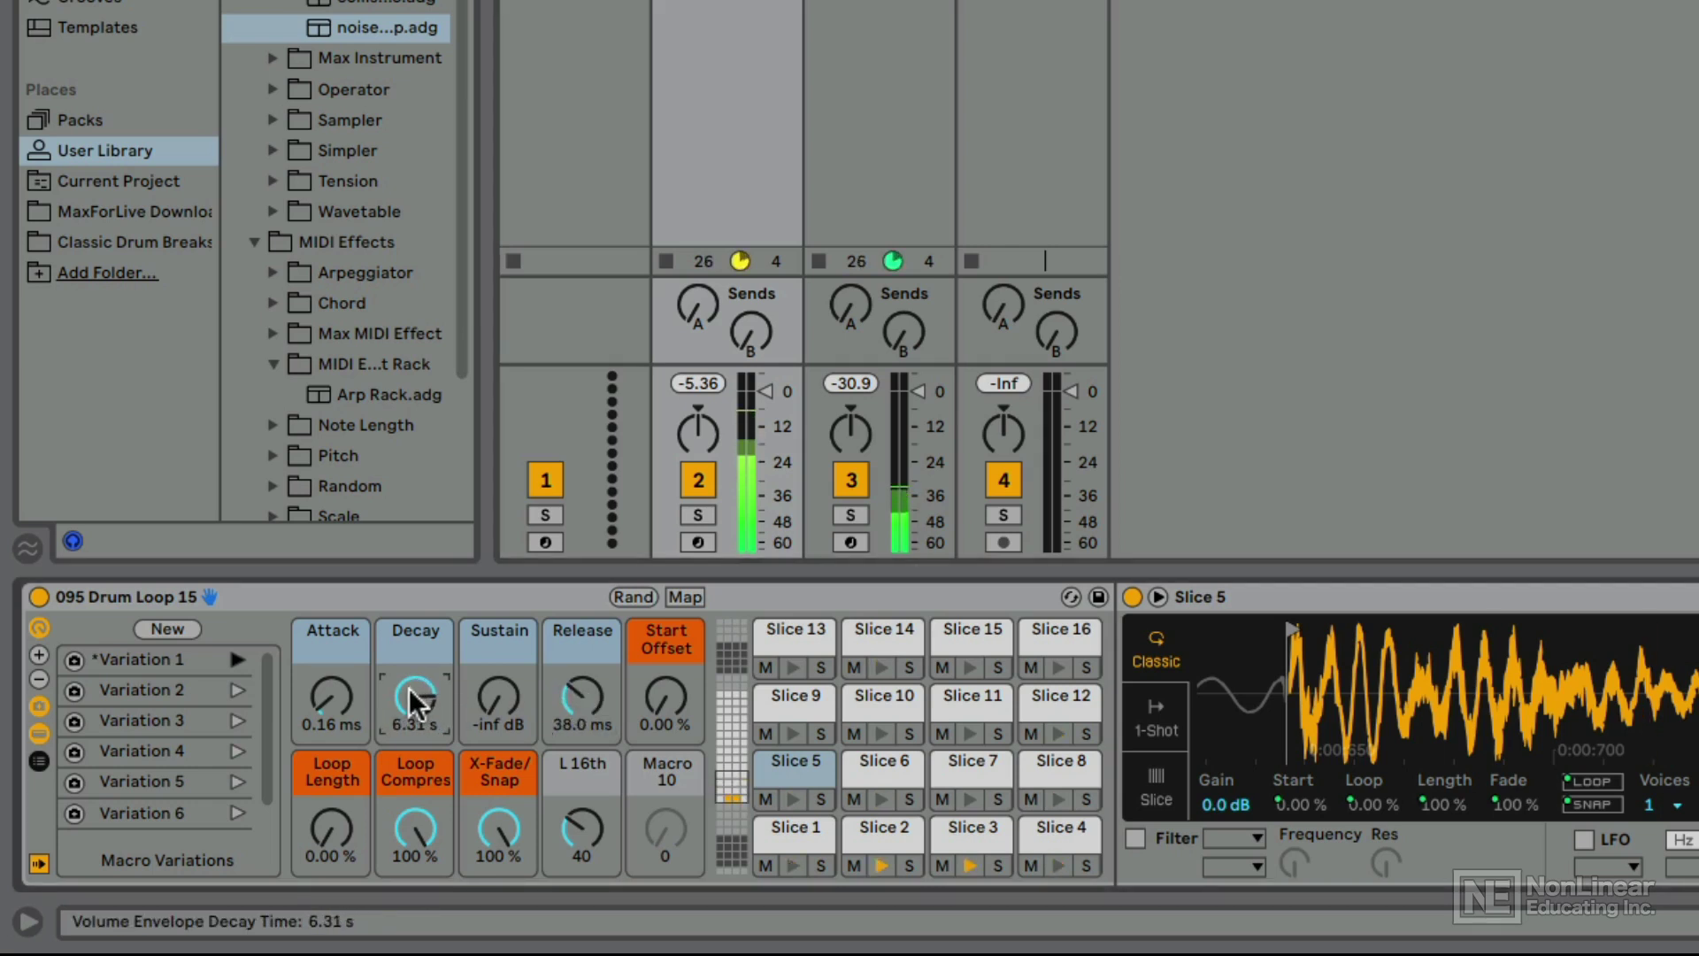
pyautogui.click(158, 625)
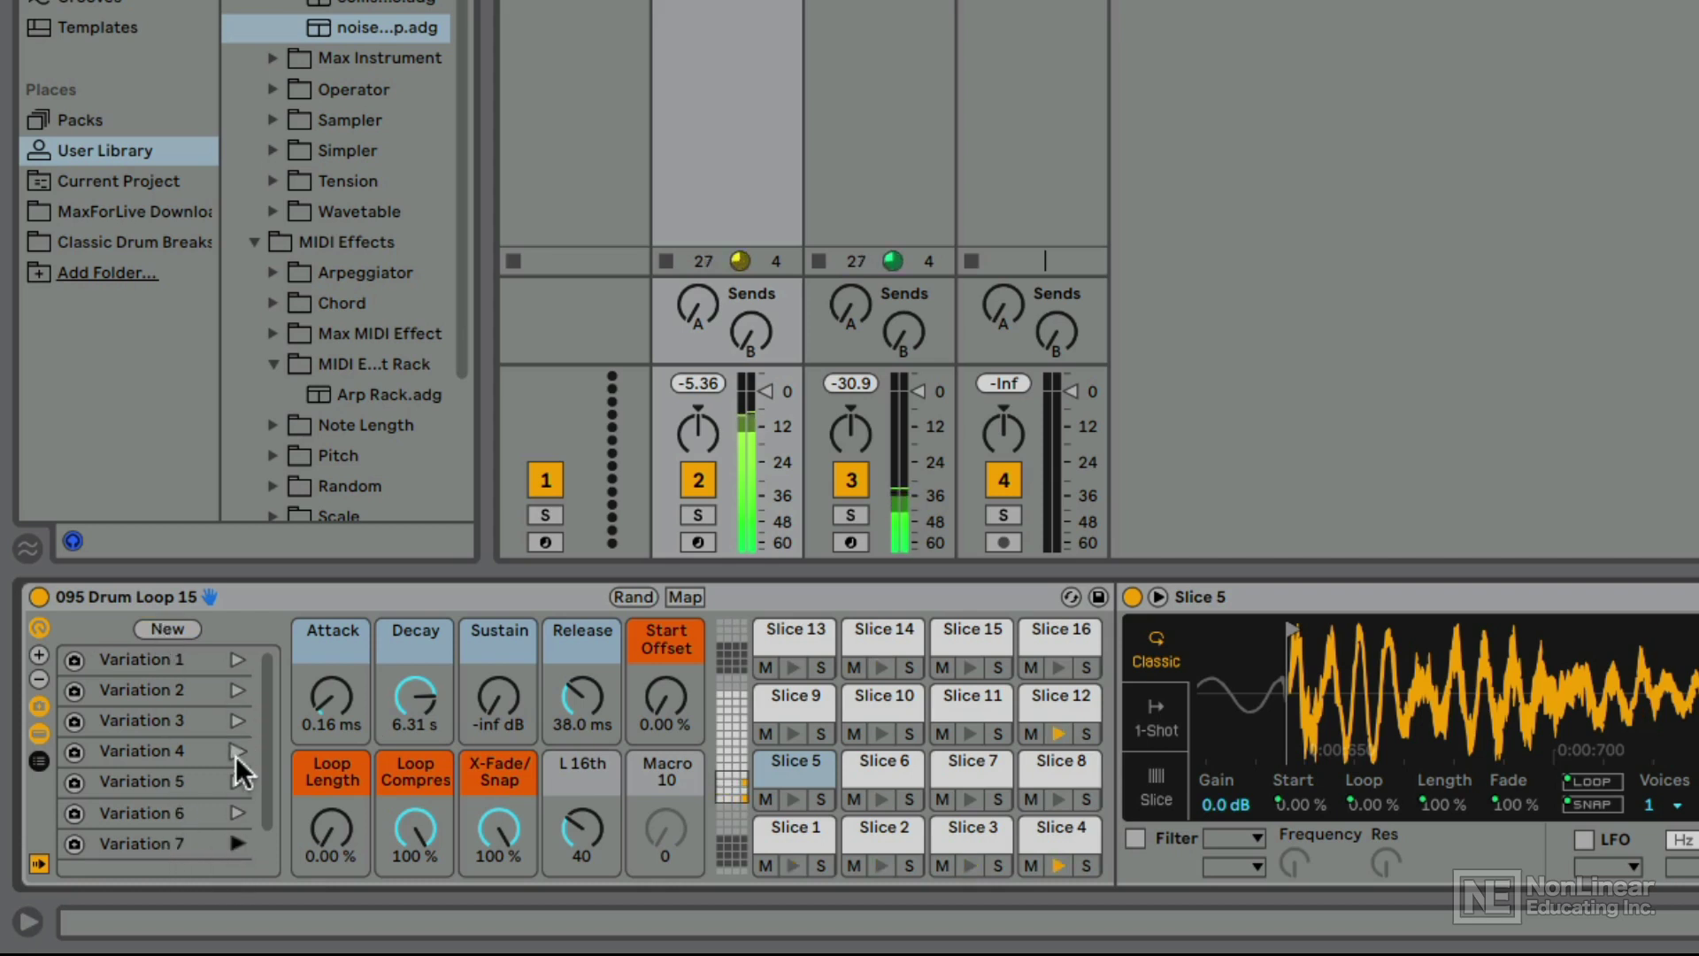
pyautogui.click(235, 782)
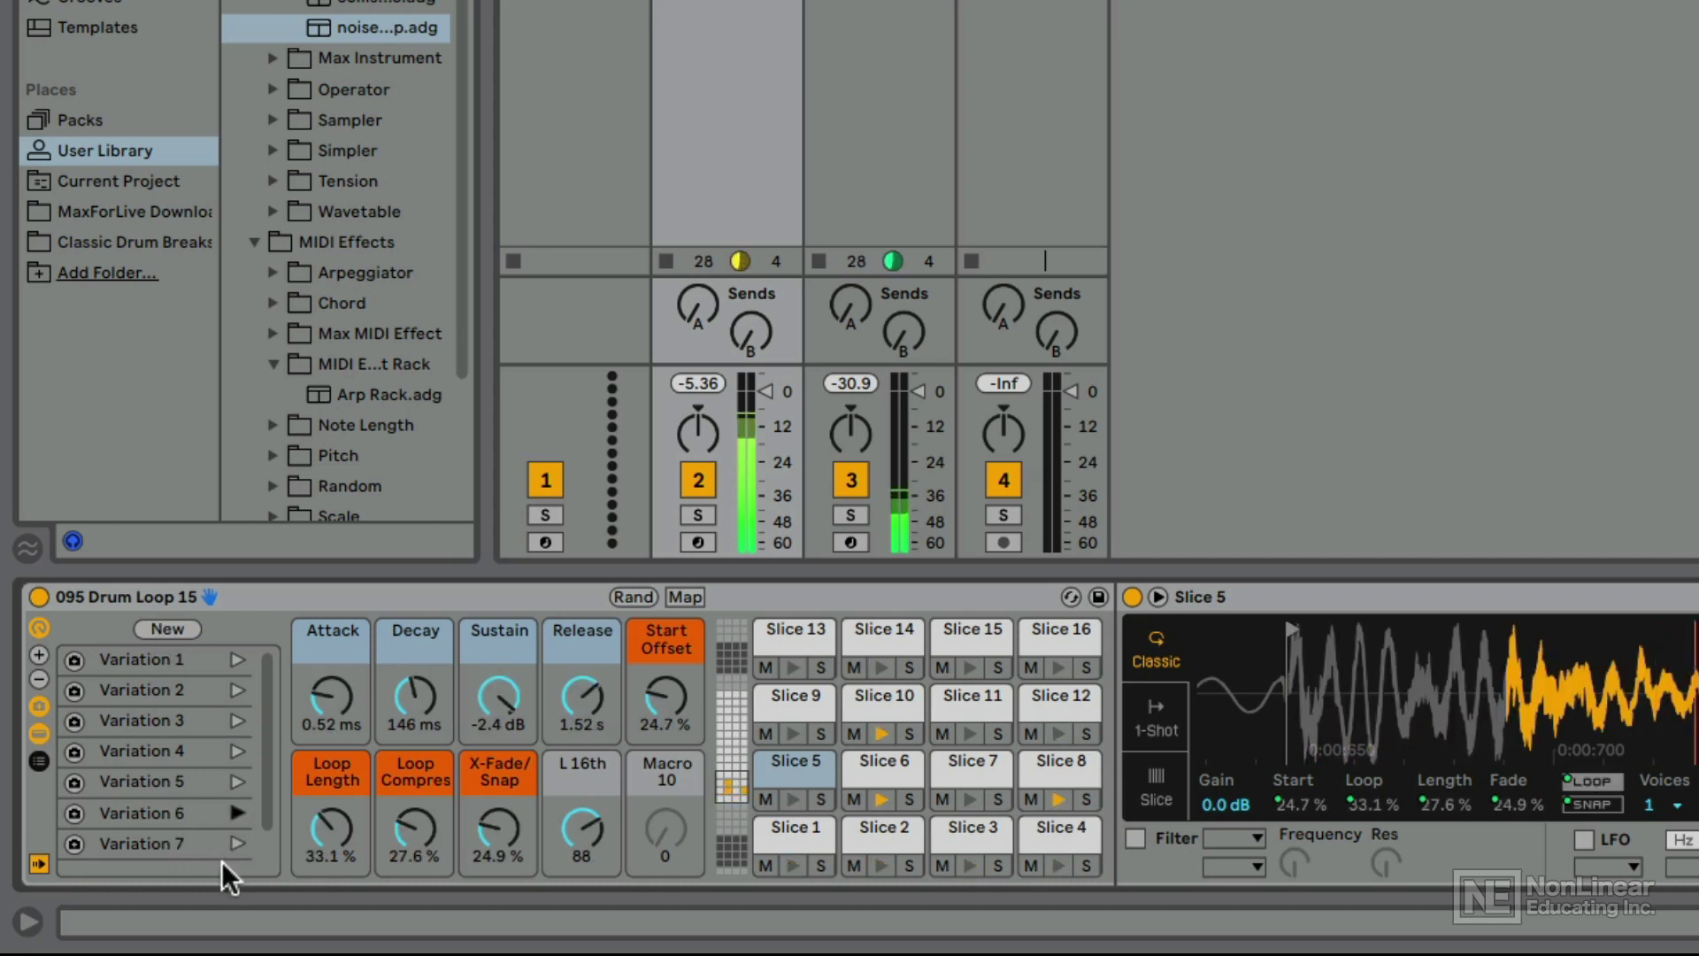
pyautogui.click(235, 843)
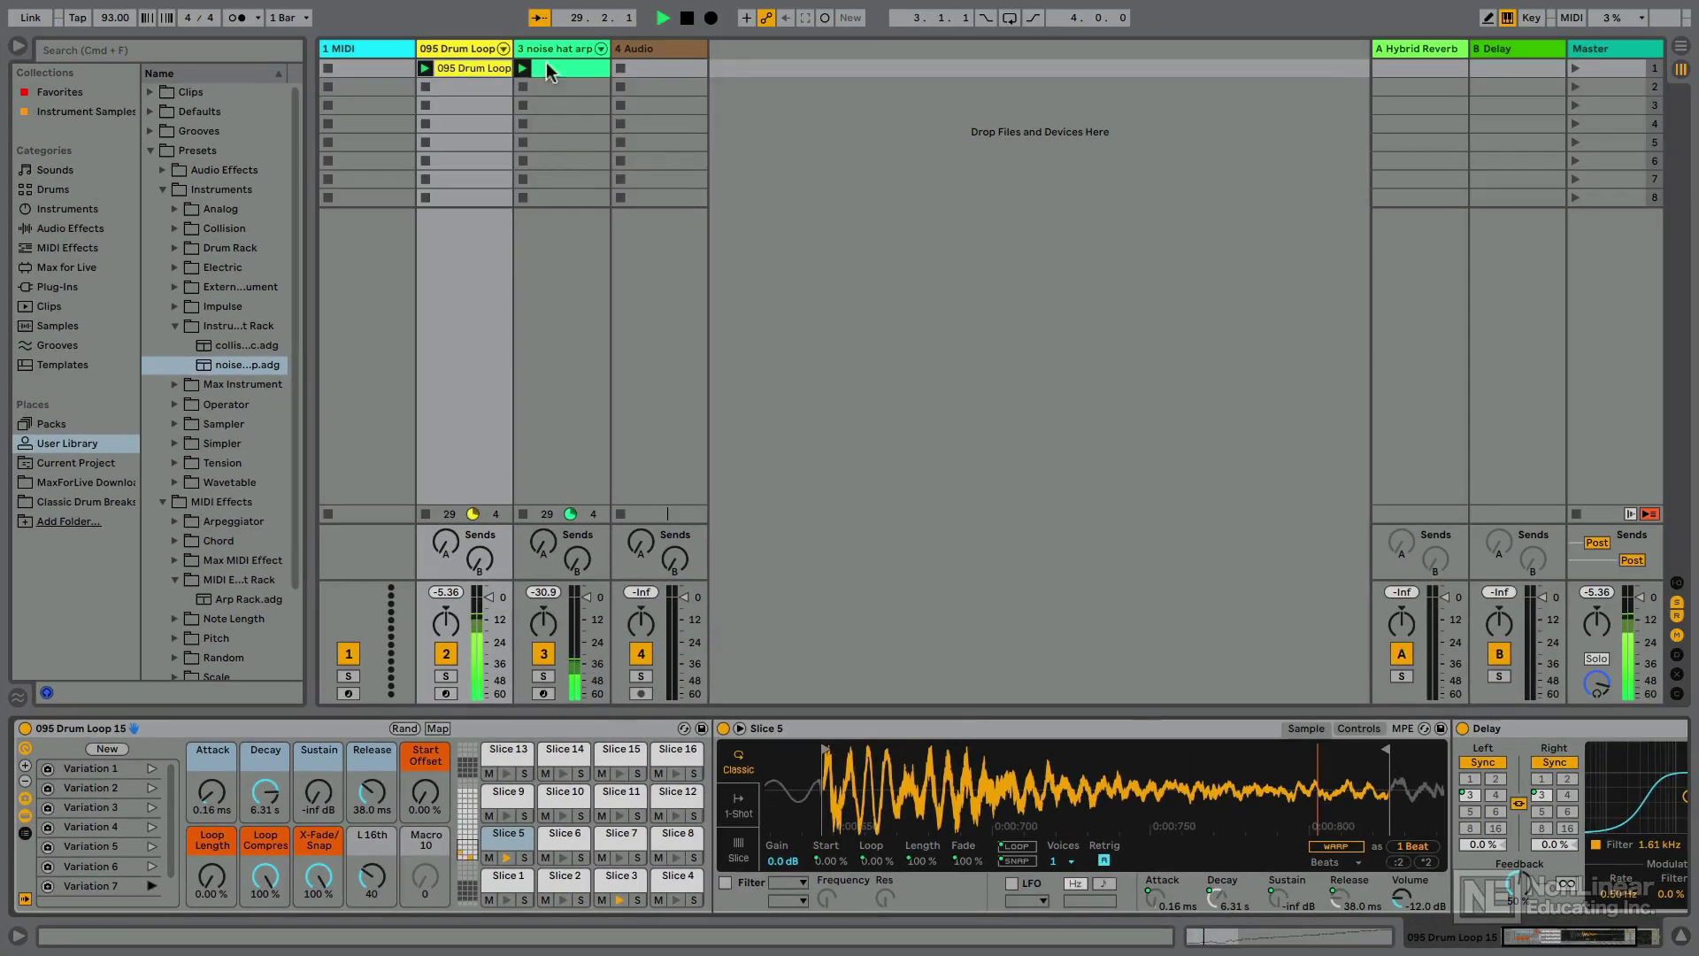
# Show the noise hat arp rack, recall 16th closed, stop playback and enable MIDI Map mode.
pyautogui.click(554, 50)
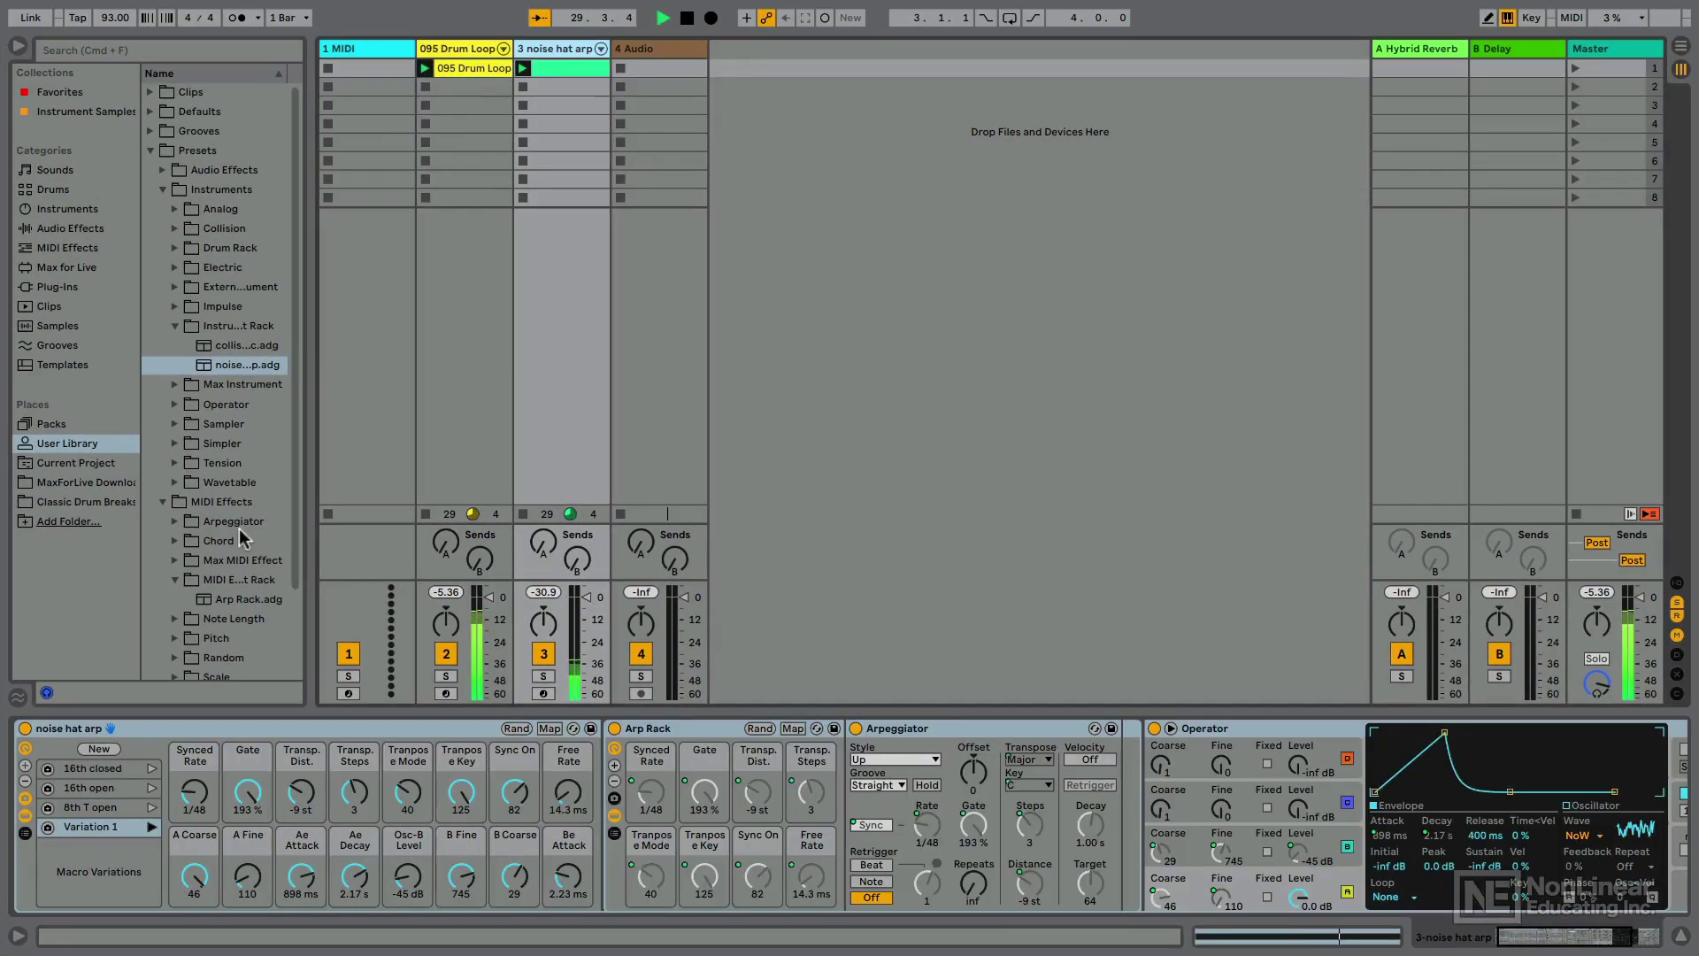
pyautogui.click(152, 768)
pyautogui.press('space')
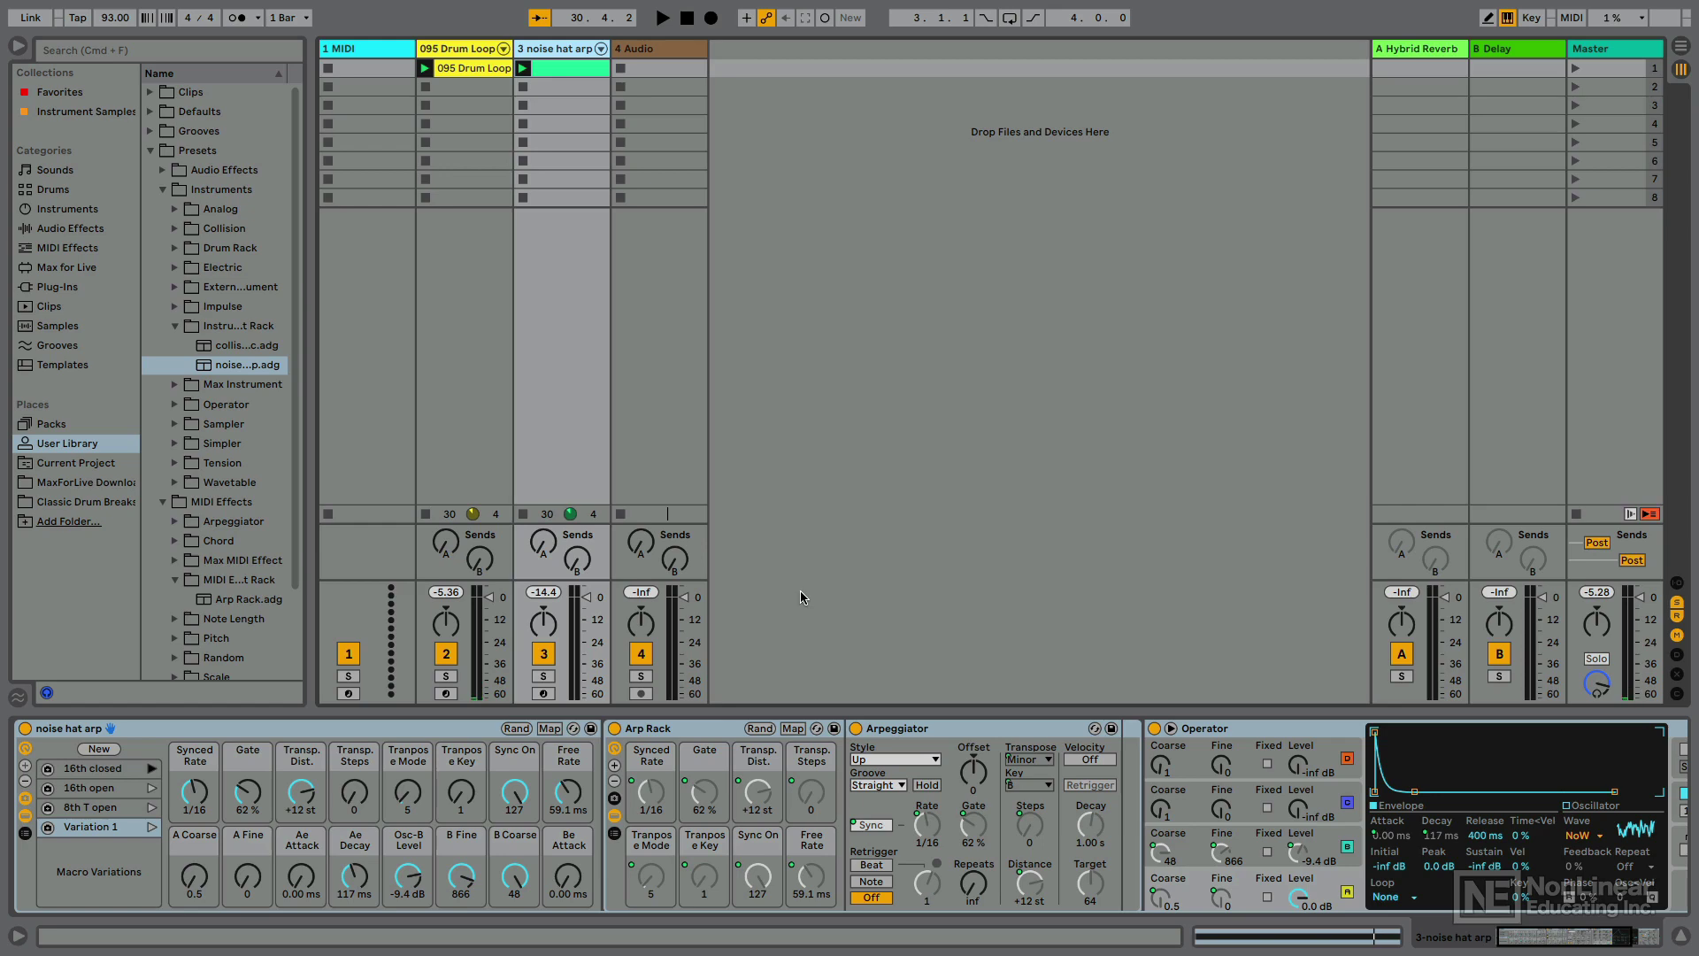
pyautogui.click(1570, 18)
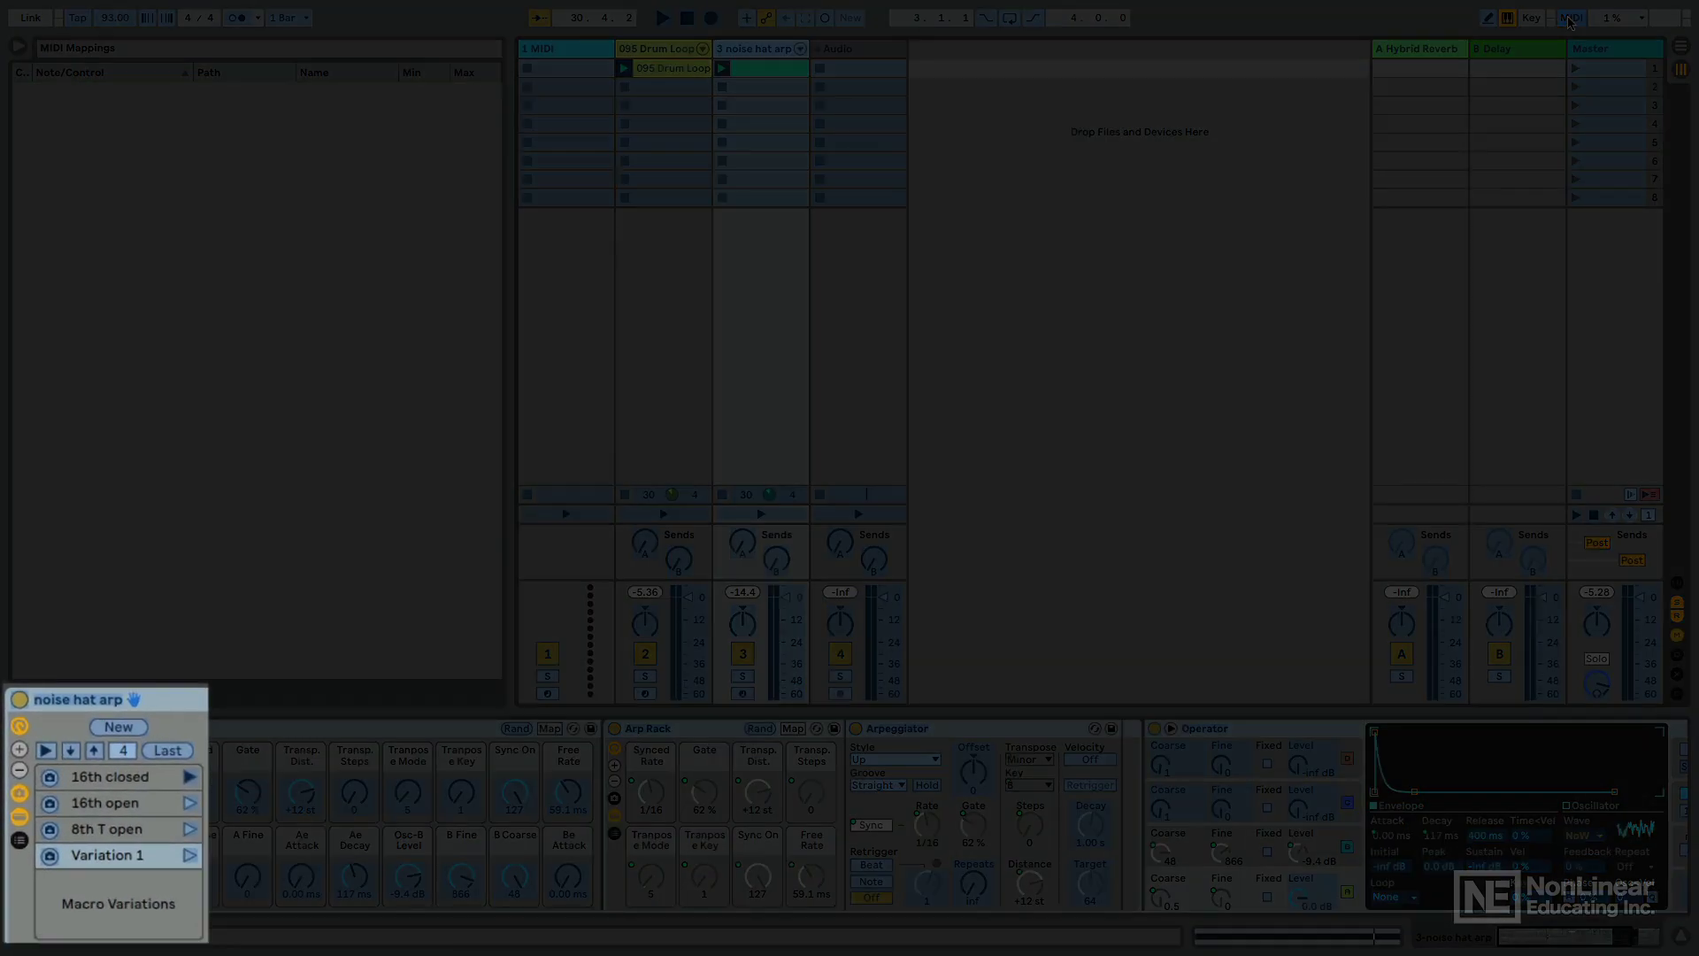